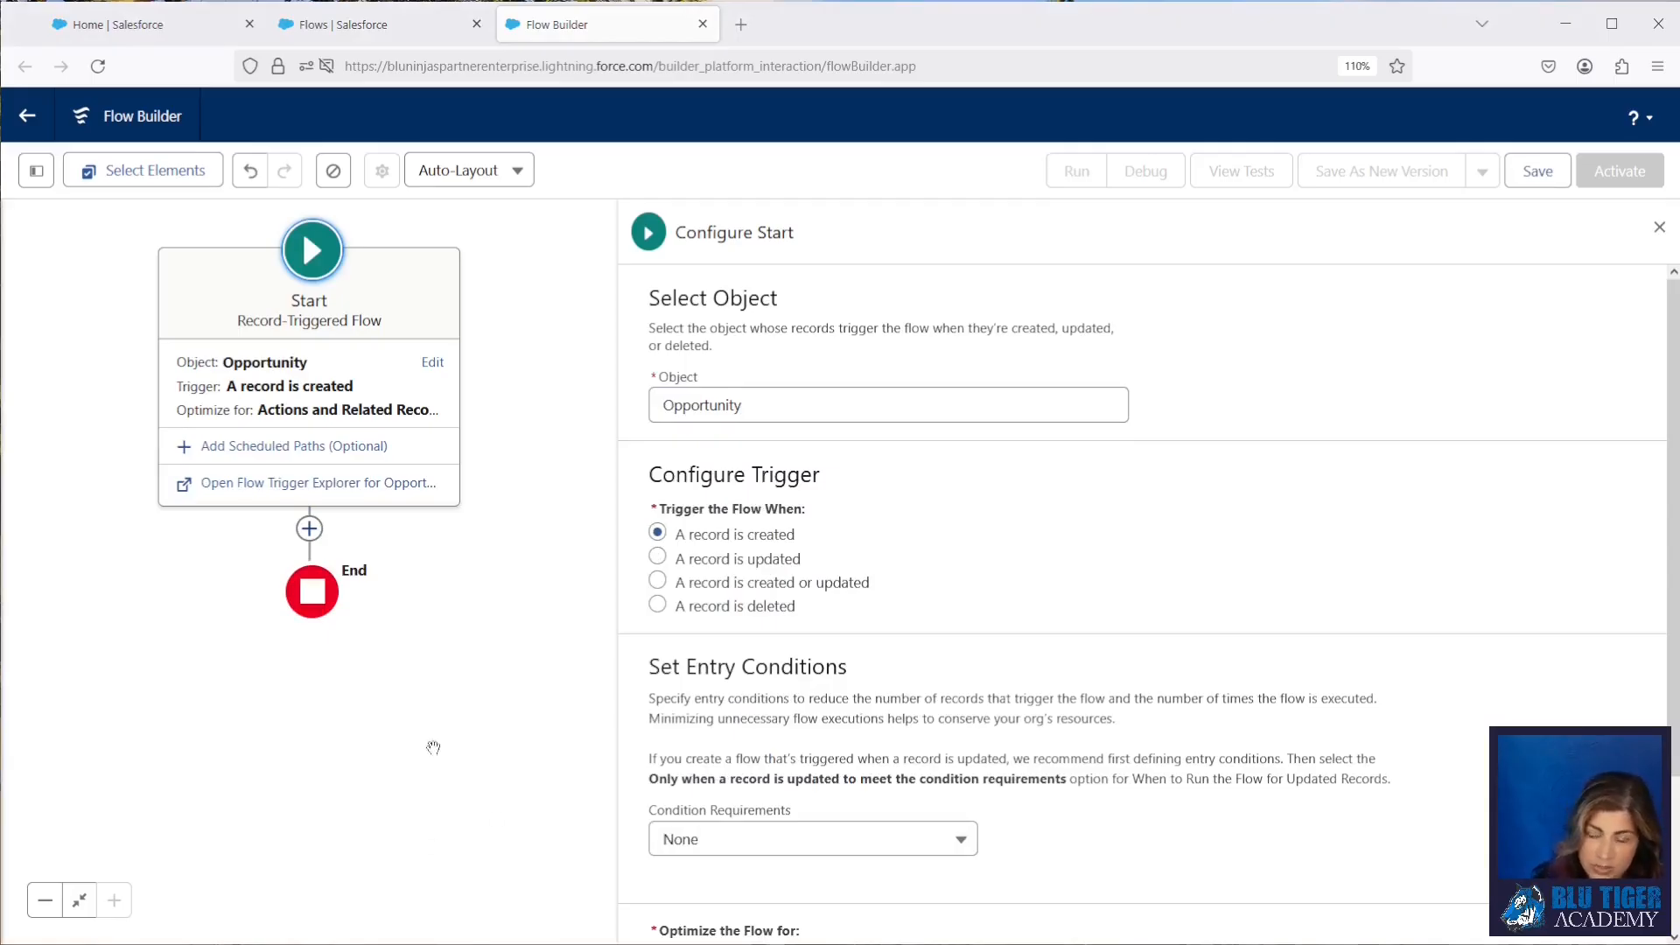
# Step: Add a Decision element after the Start element, labelled "Opportunity Owner is Forecast User?"
pyautogui.click(309, 528)
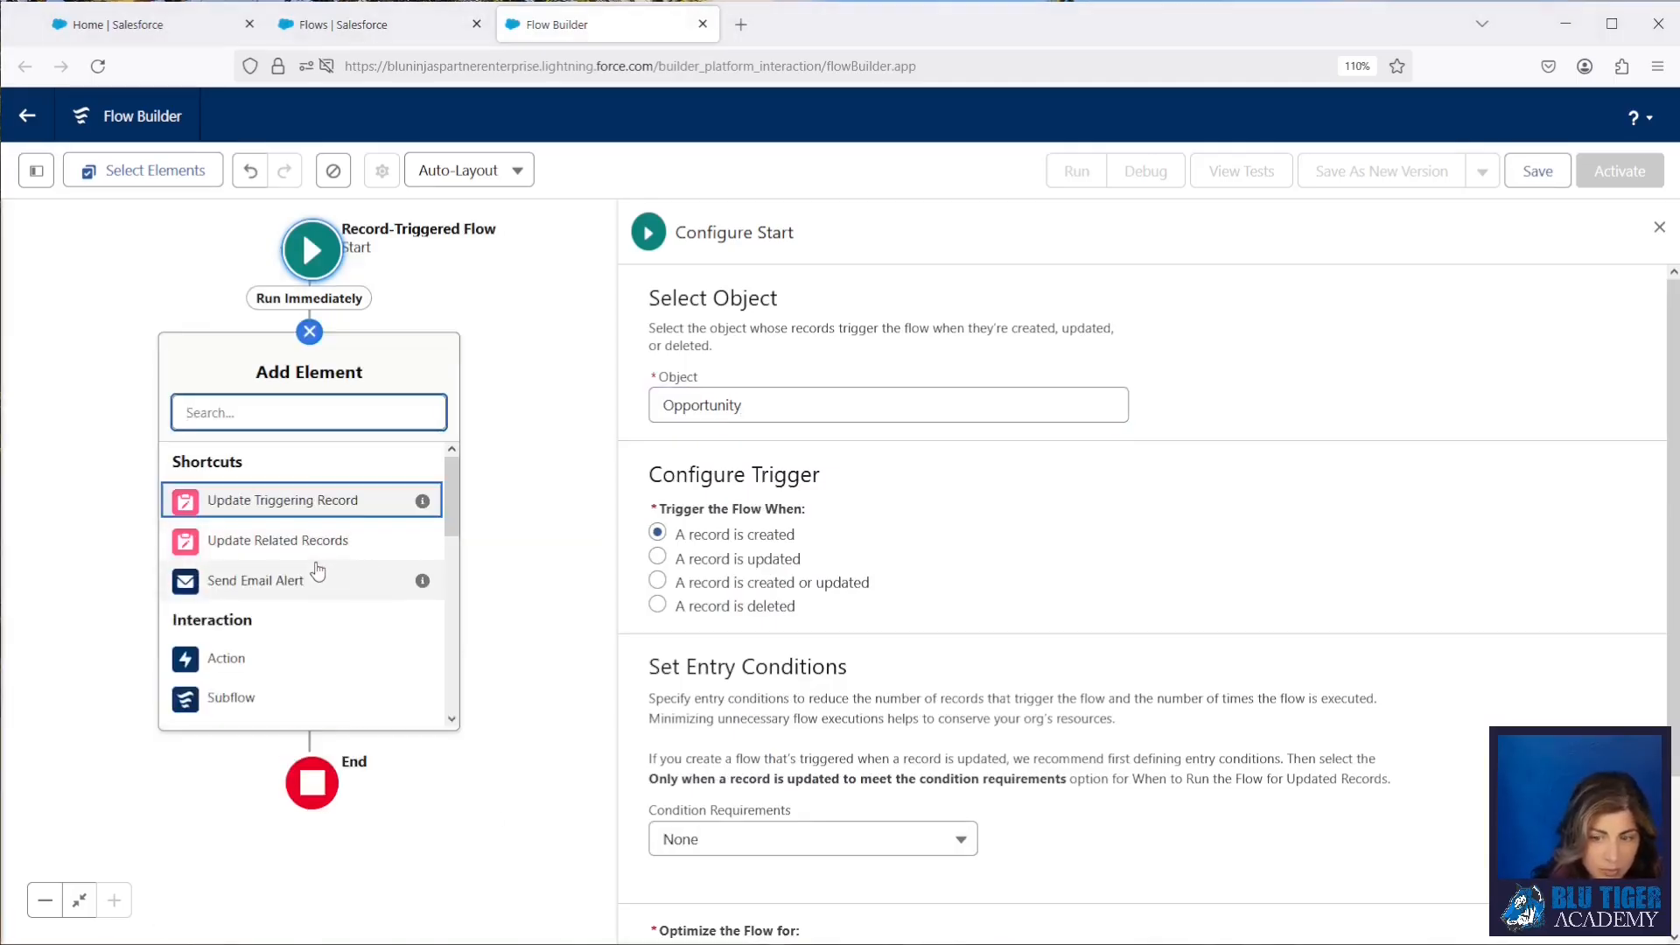
pyautogui.write('decision')
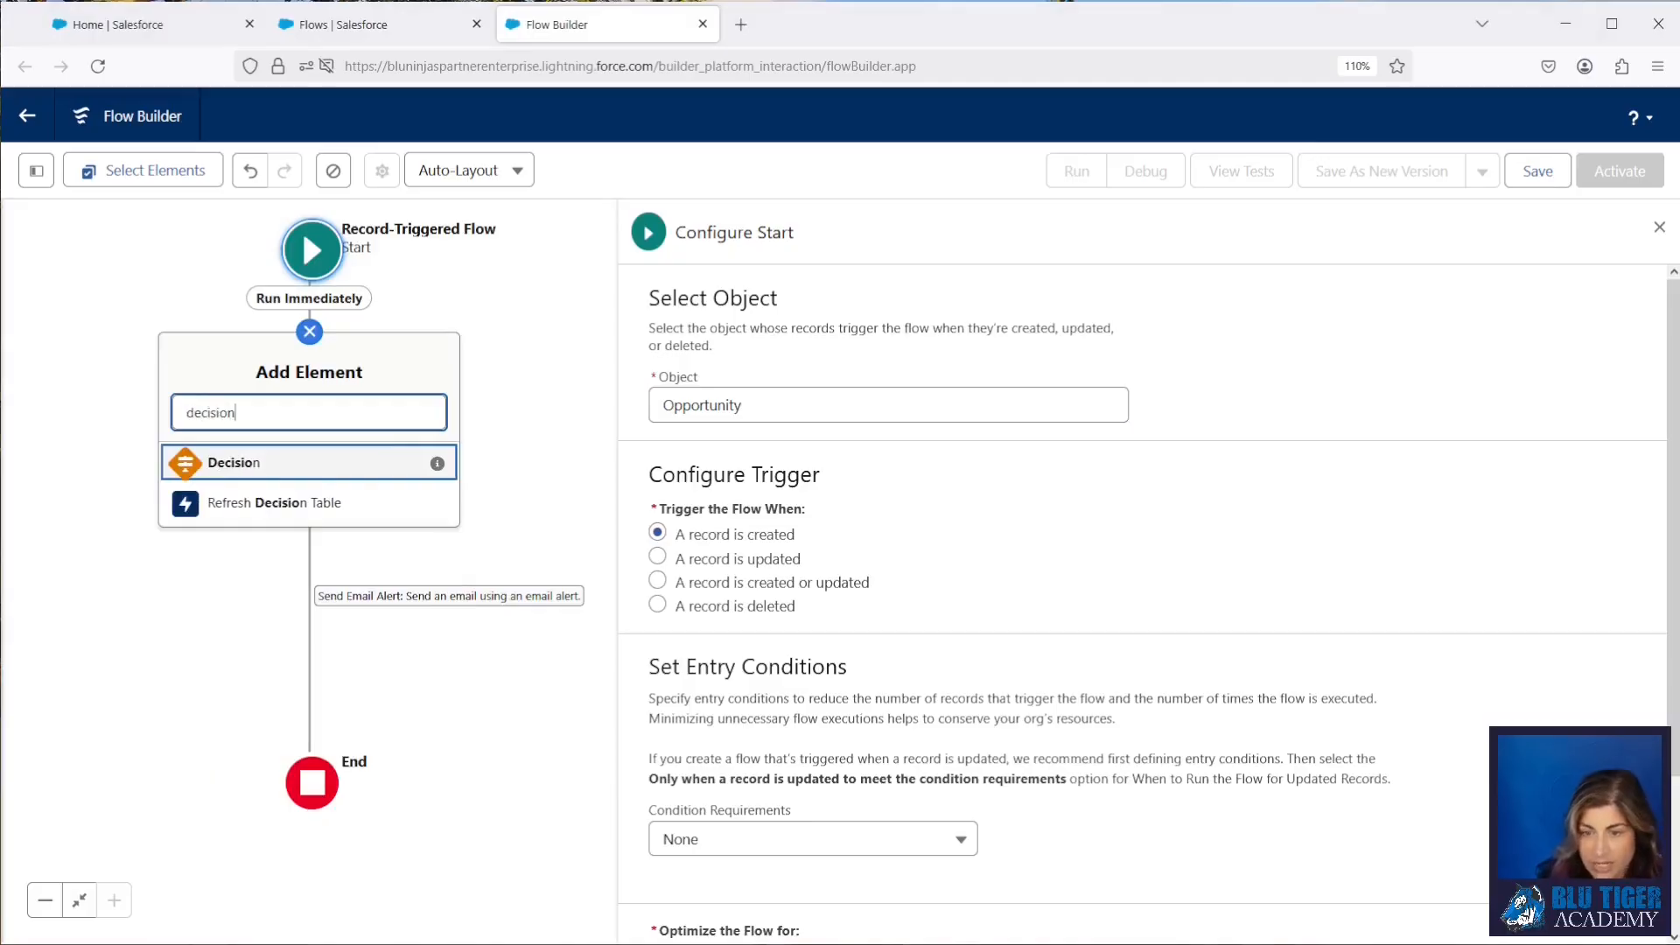
pyautogui.click(281, 462)
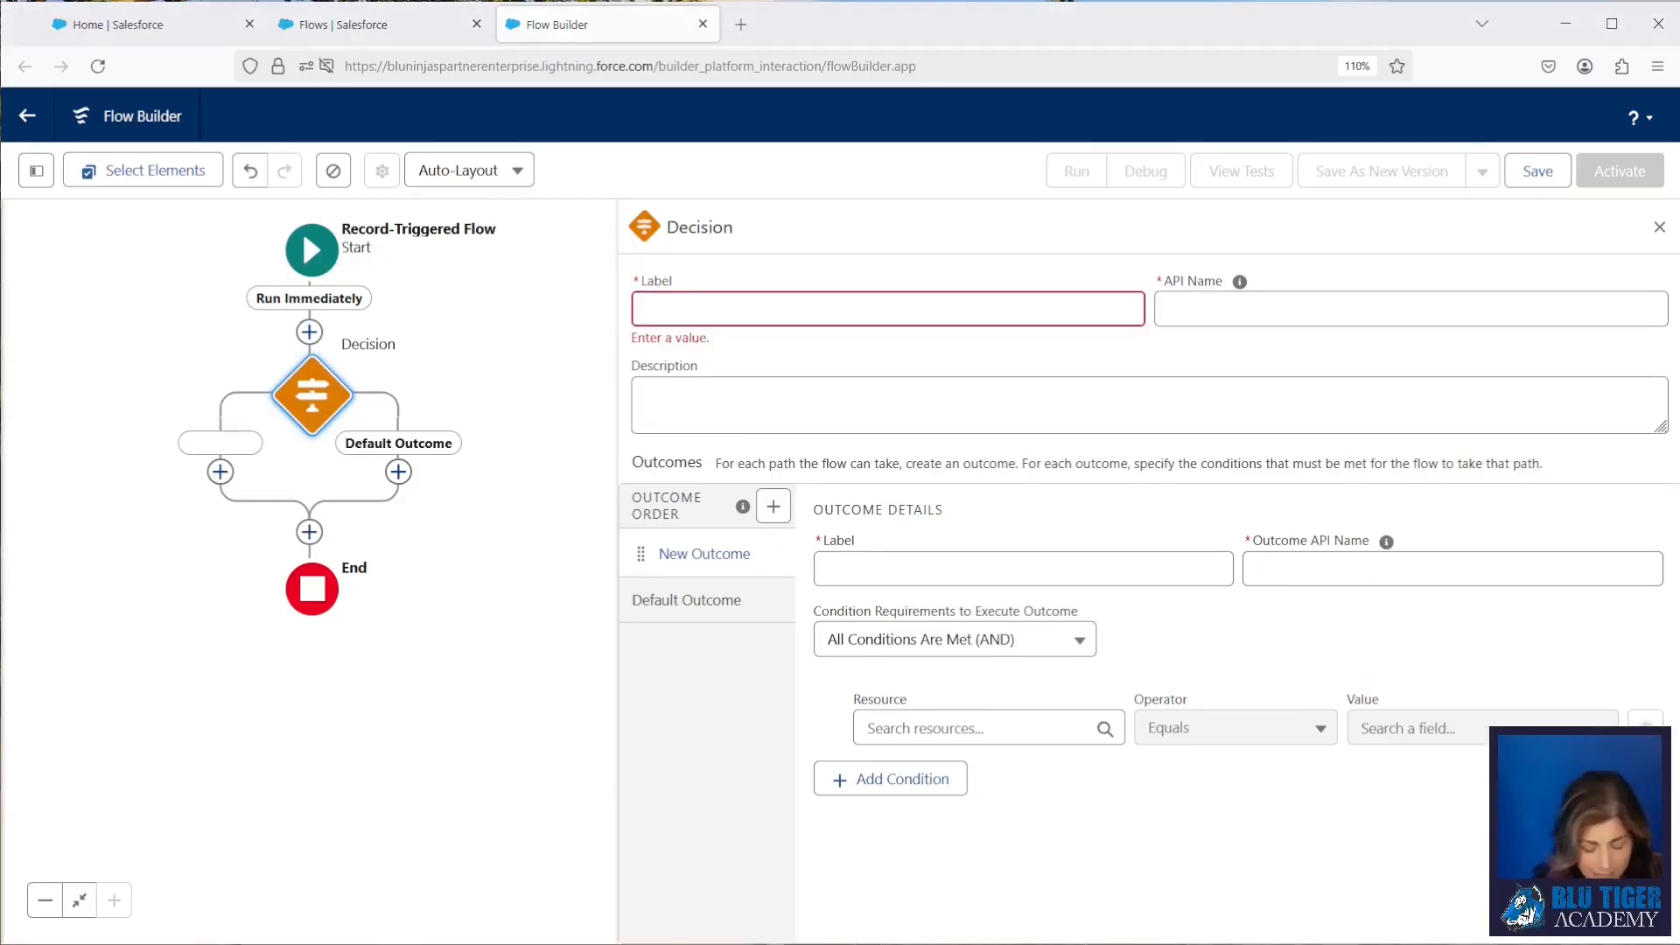
pyautogui.click(672, 311)
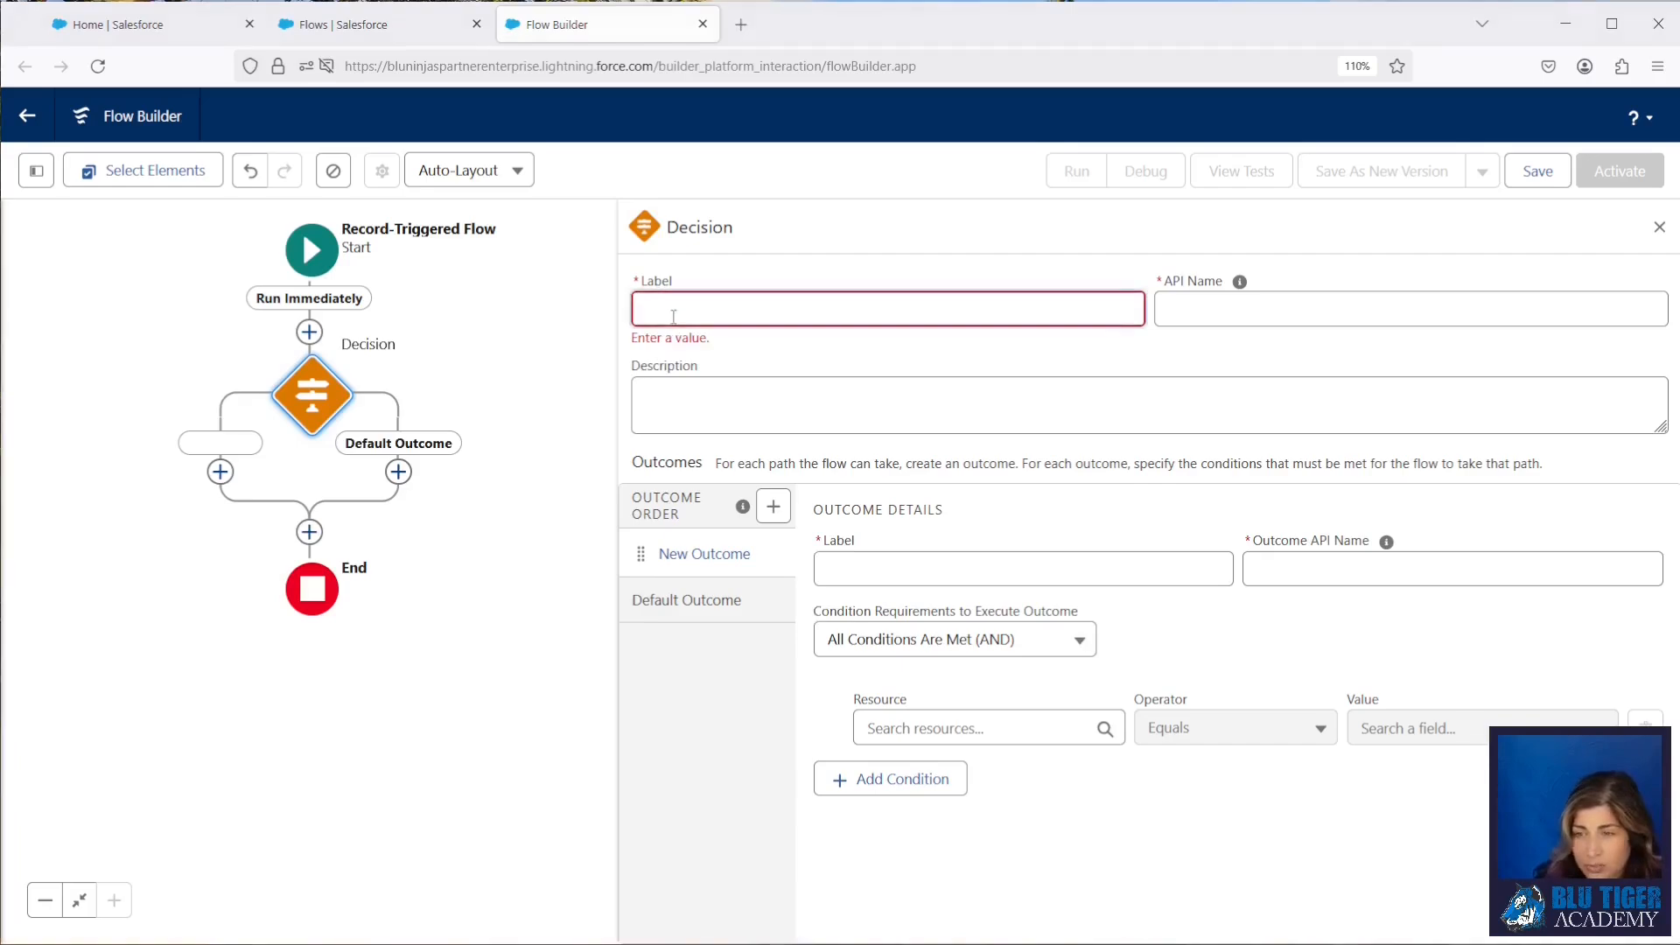
pyautogui.write('Opportunity Owner is Forecast User?')
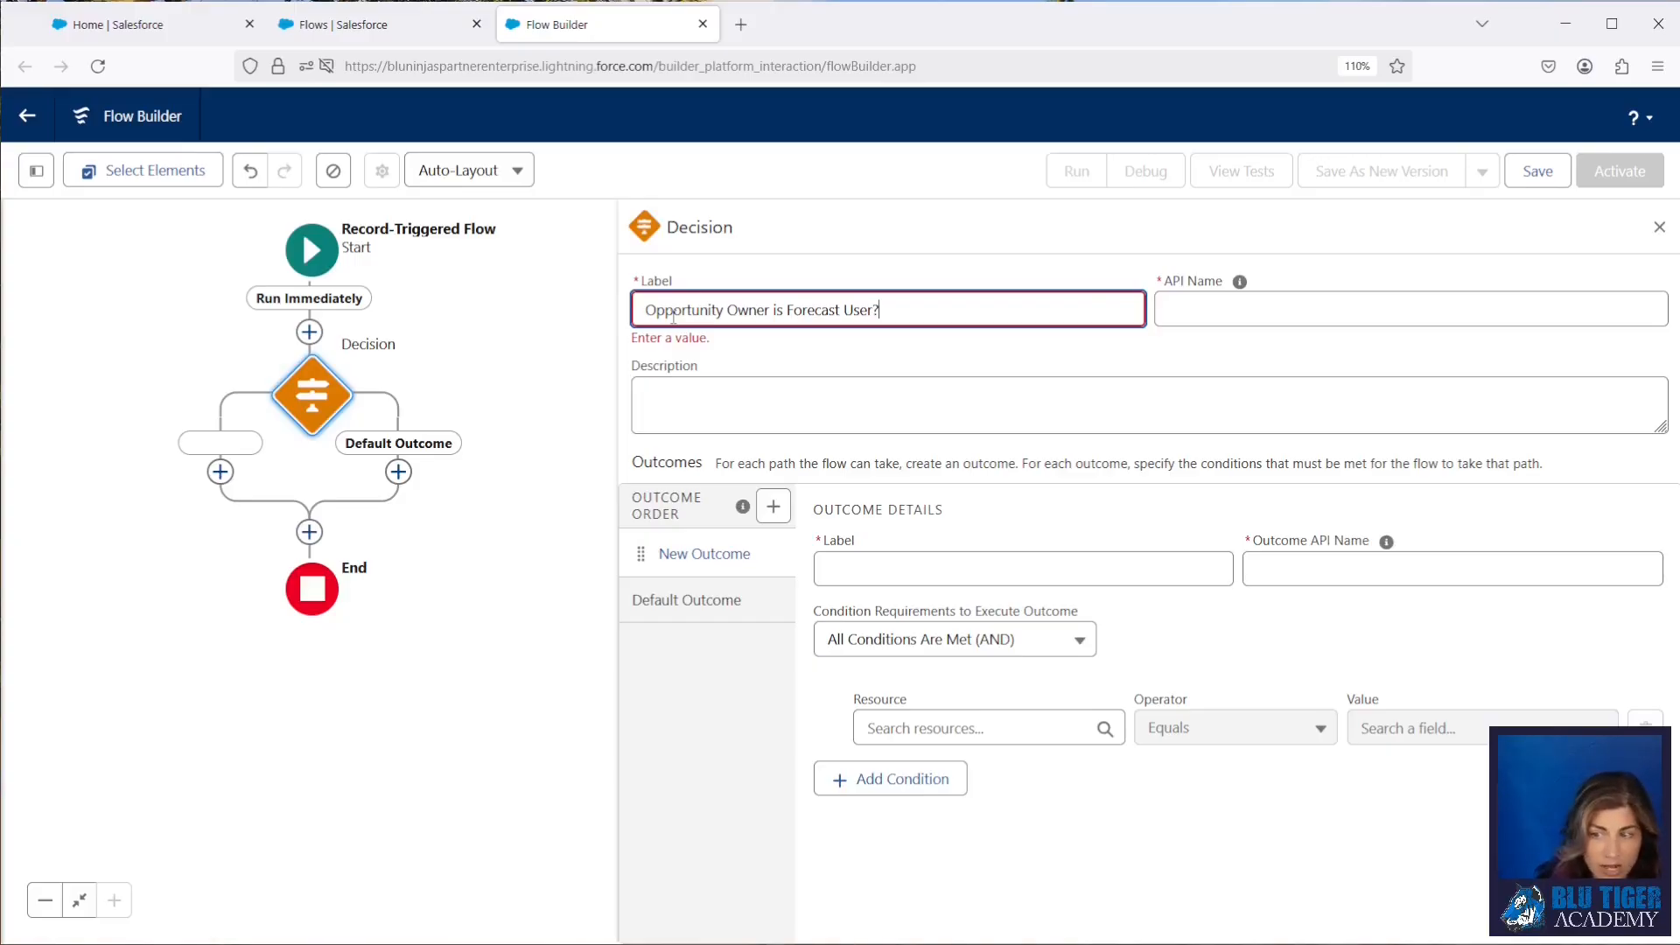
pyautogui.press('Tab')
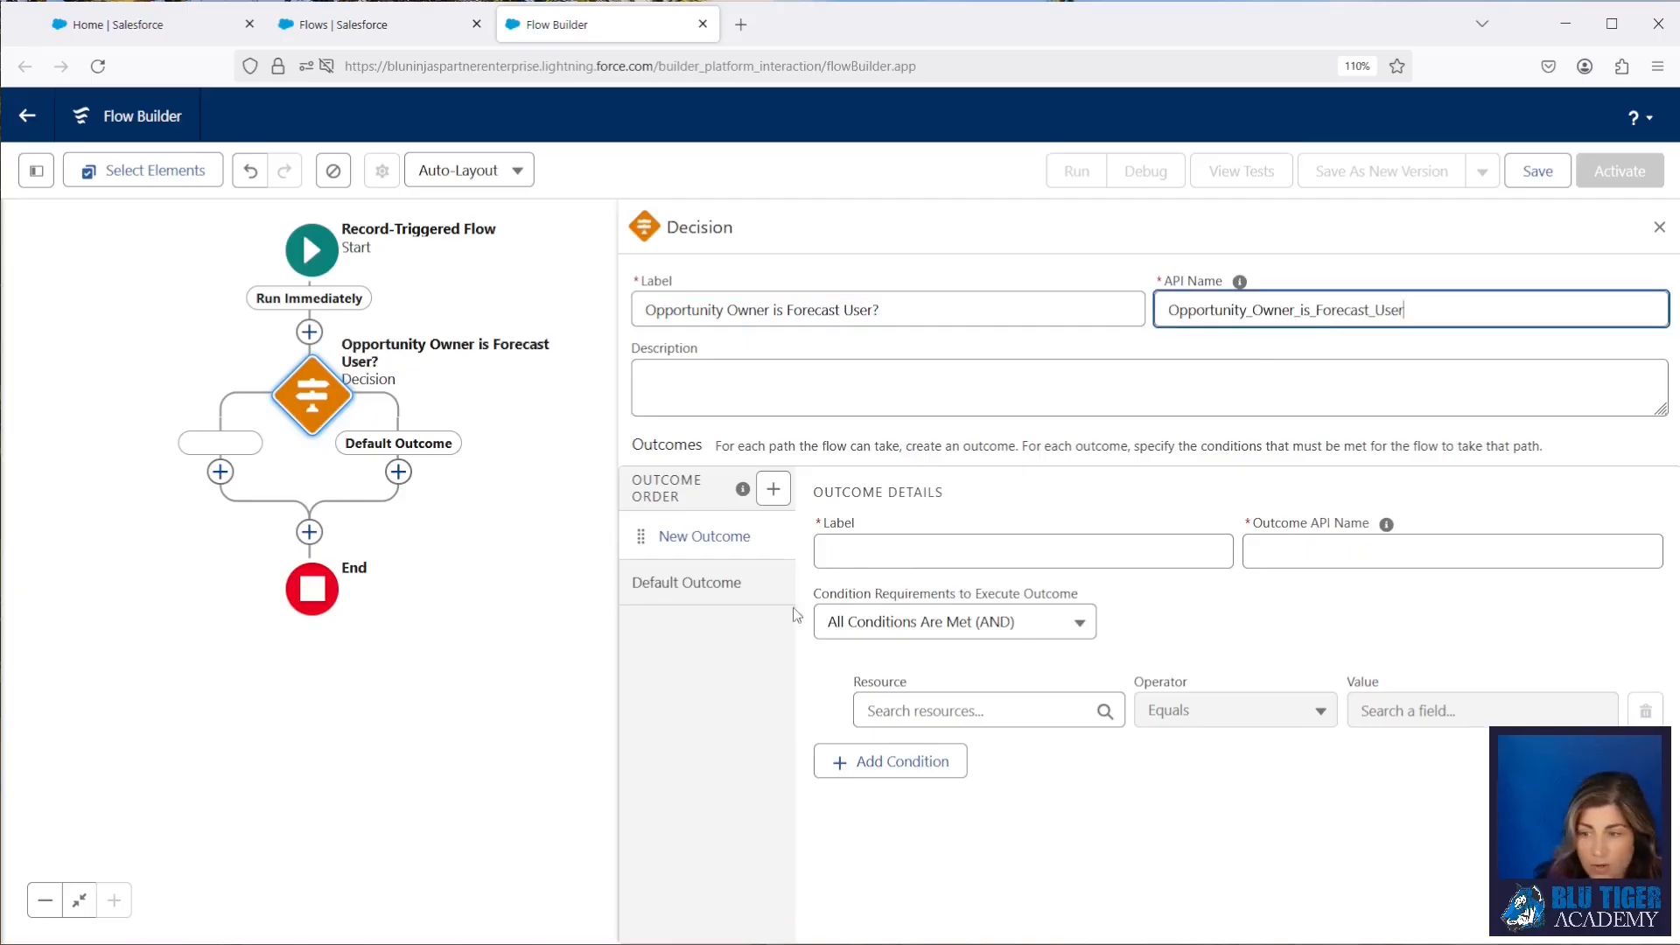
# Step: Label the decision's first outcome "Yes" and set its API name to YesOppOwnerisForecastUser
pyautogui.click(840, 553)
pyautogui.write('Yes')
pyautogui.click(1386, 523)
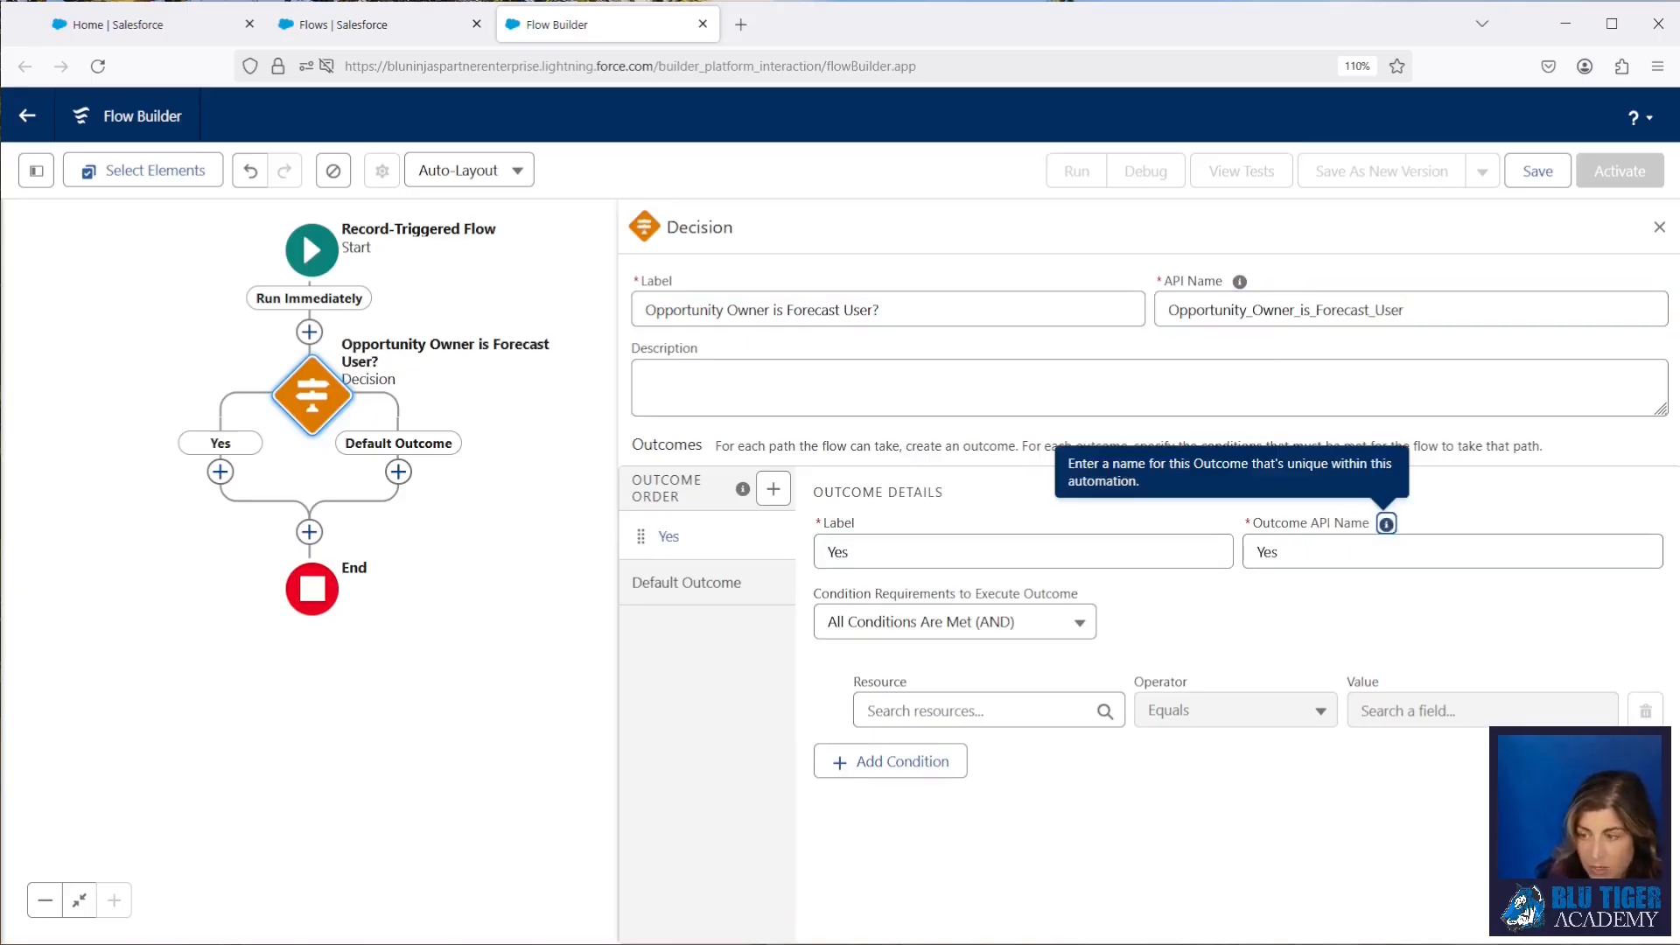
pyautogui.click(1328, 559)
pyautogui.press('BackSpace')
pyautogui.press('BackSpace')
pyautogui.write('esOppOwnerisForecastUser')
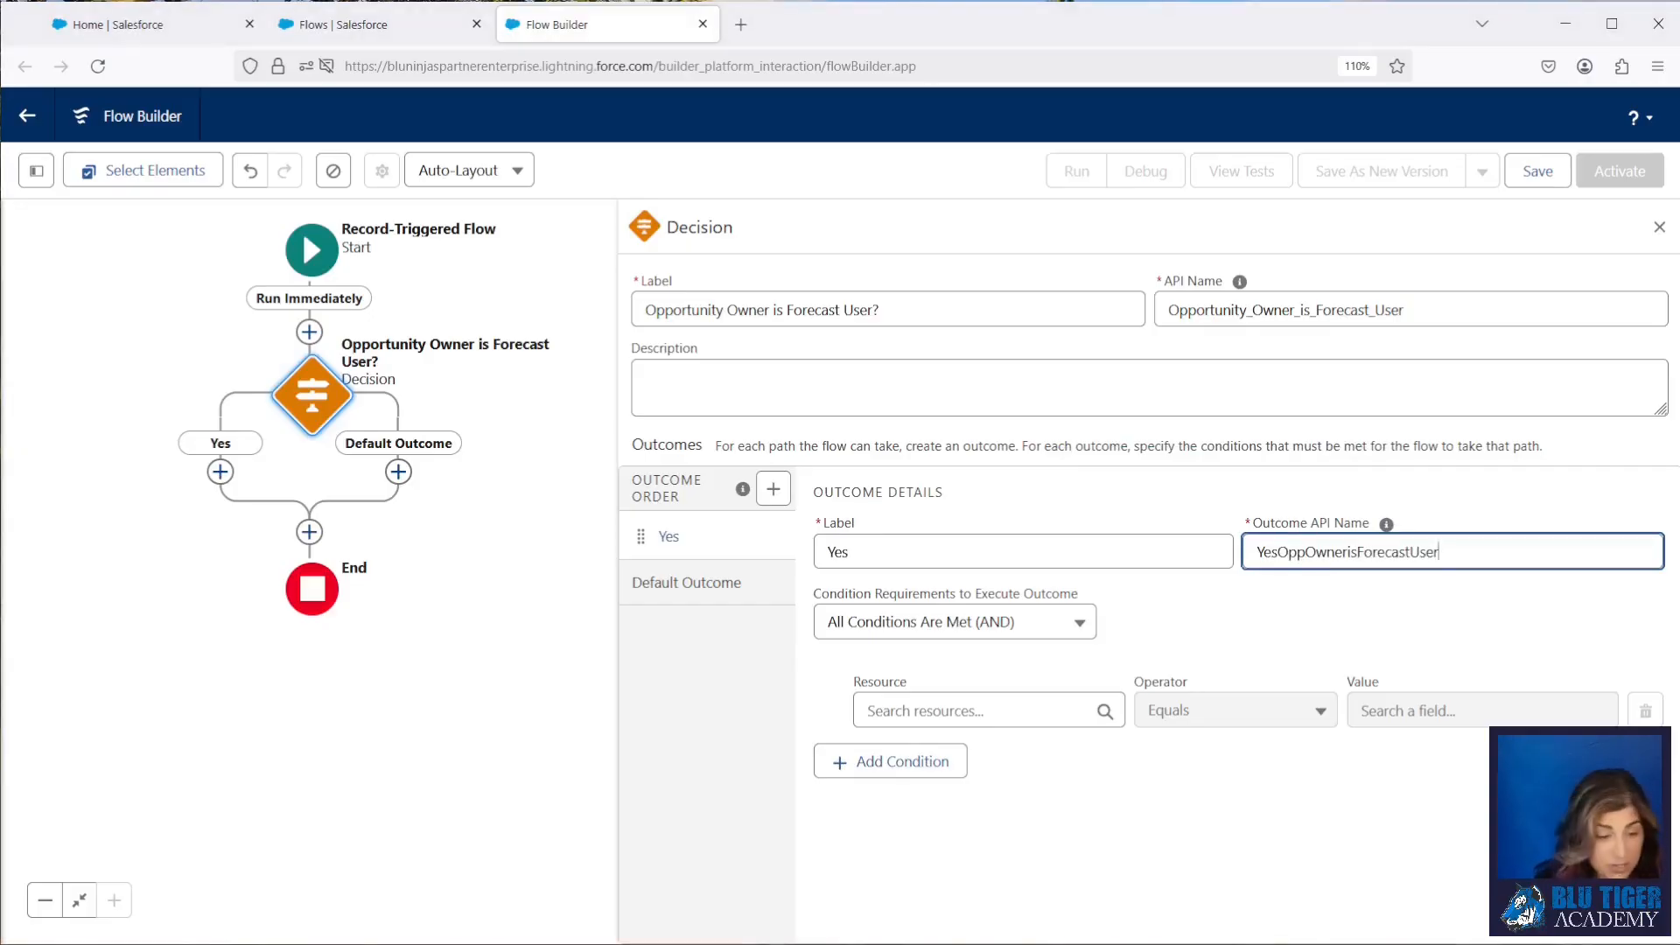
# Step: Set the Yes outcome's condition to Triggering Opportunity > Owner ID > Allow Forecasting Equals True
pyautogui.click(1022, 660)
pyautogui.click(978, 709)
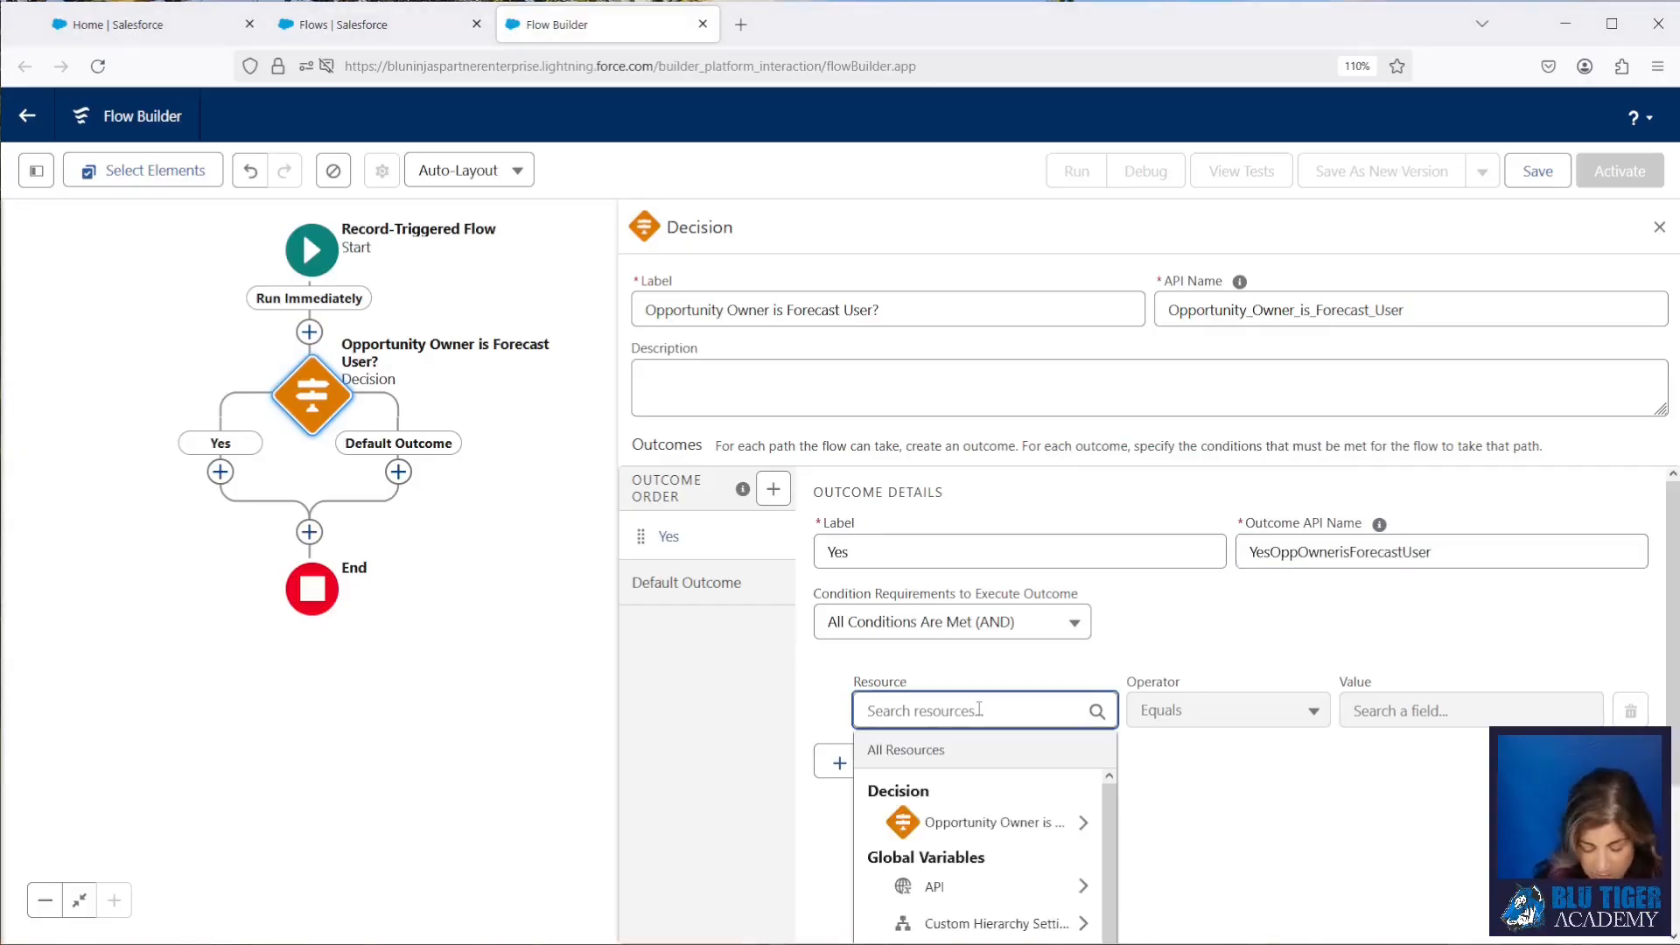
pyautogui.write('tr')
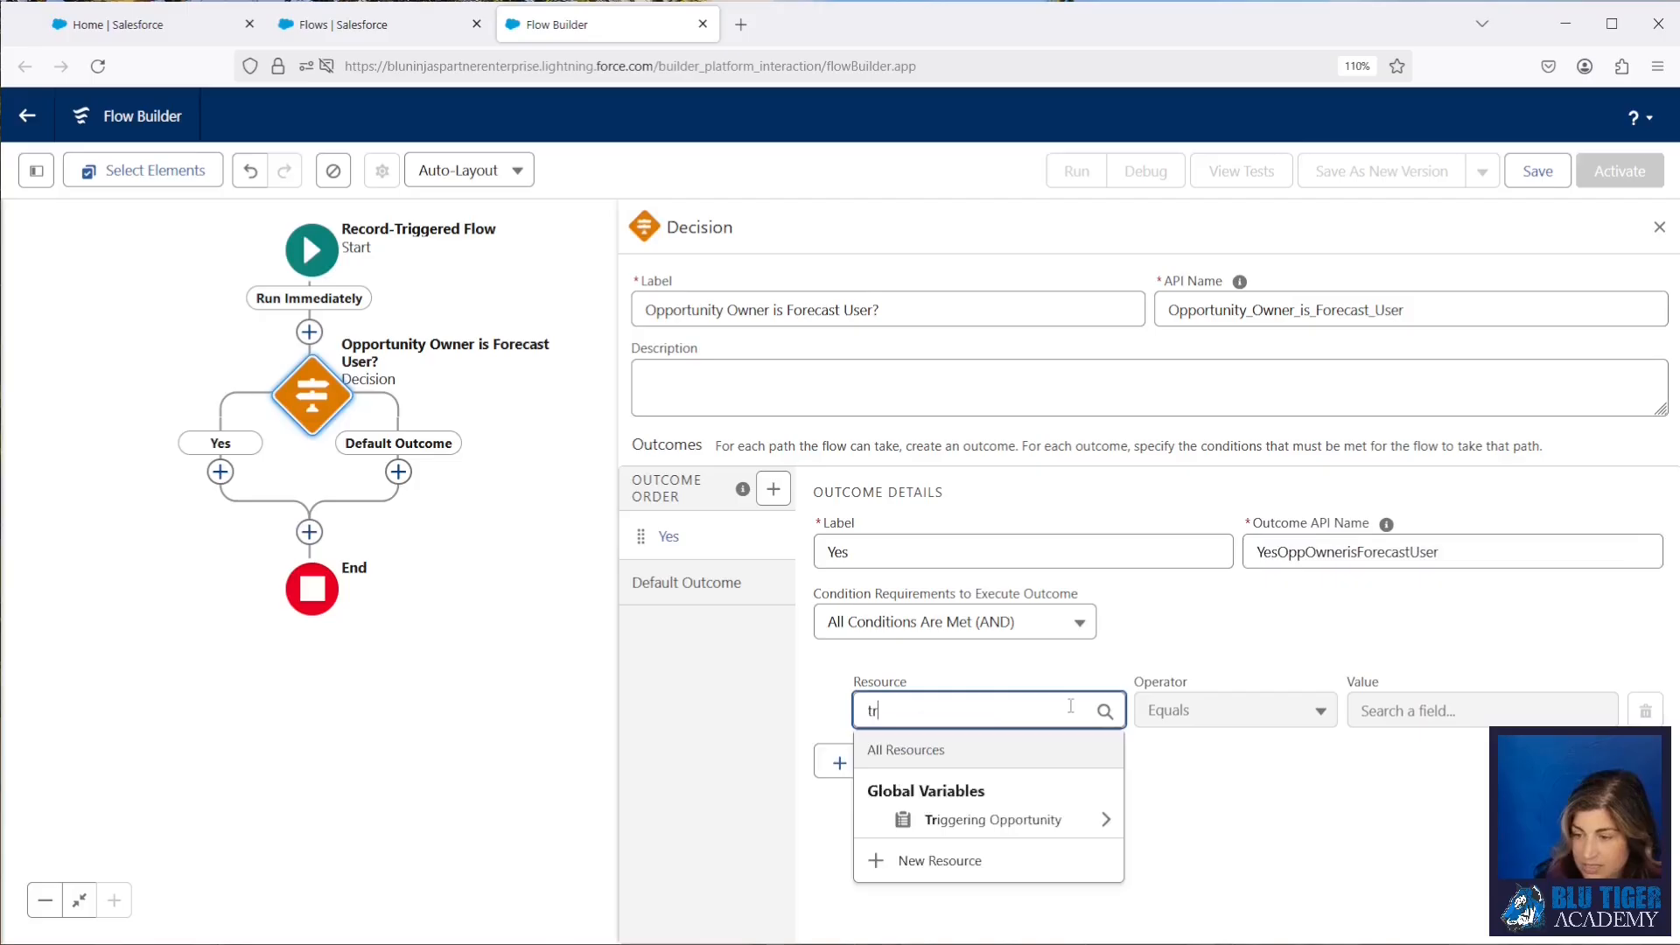
pyautogui.click(1038, 832)
pyautogui.write('owner')
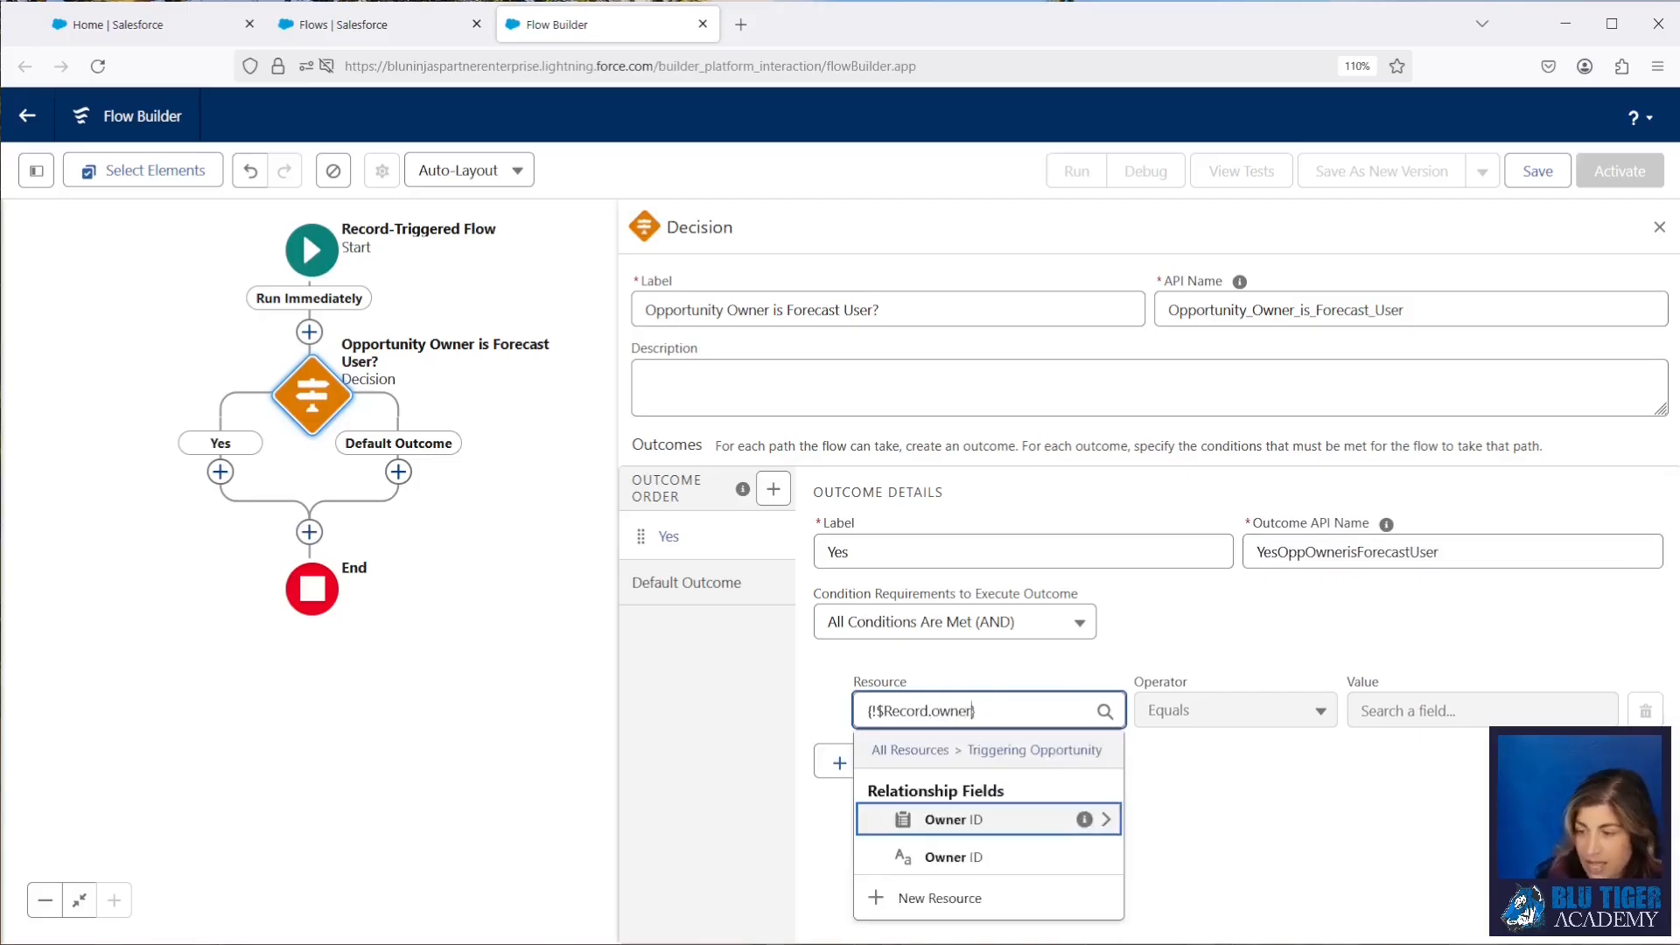
pyautogui.click(992, 820)
pyautogui.write('al')
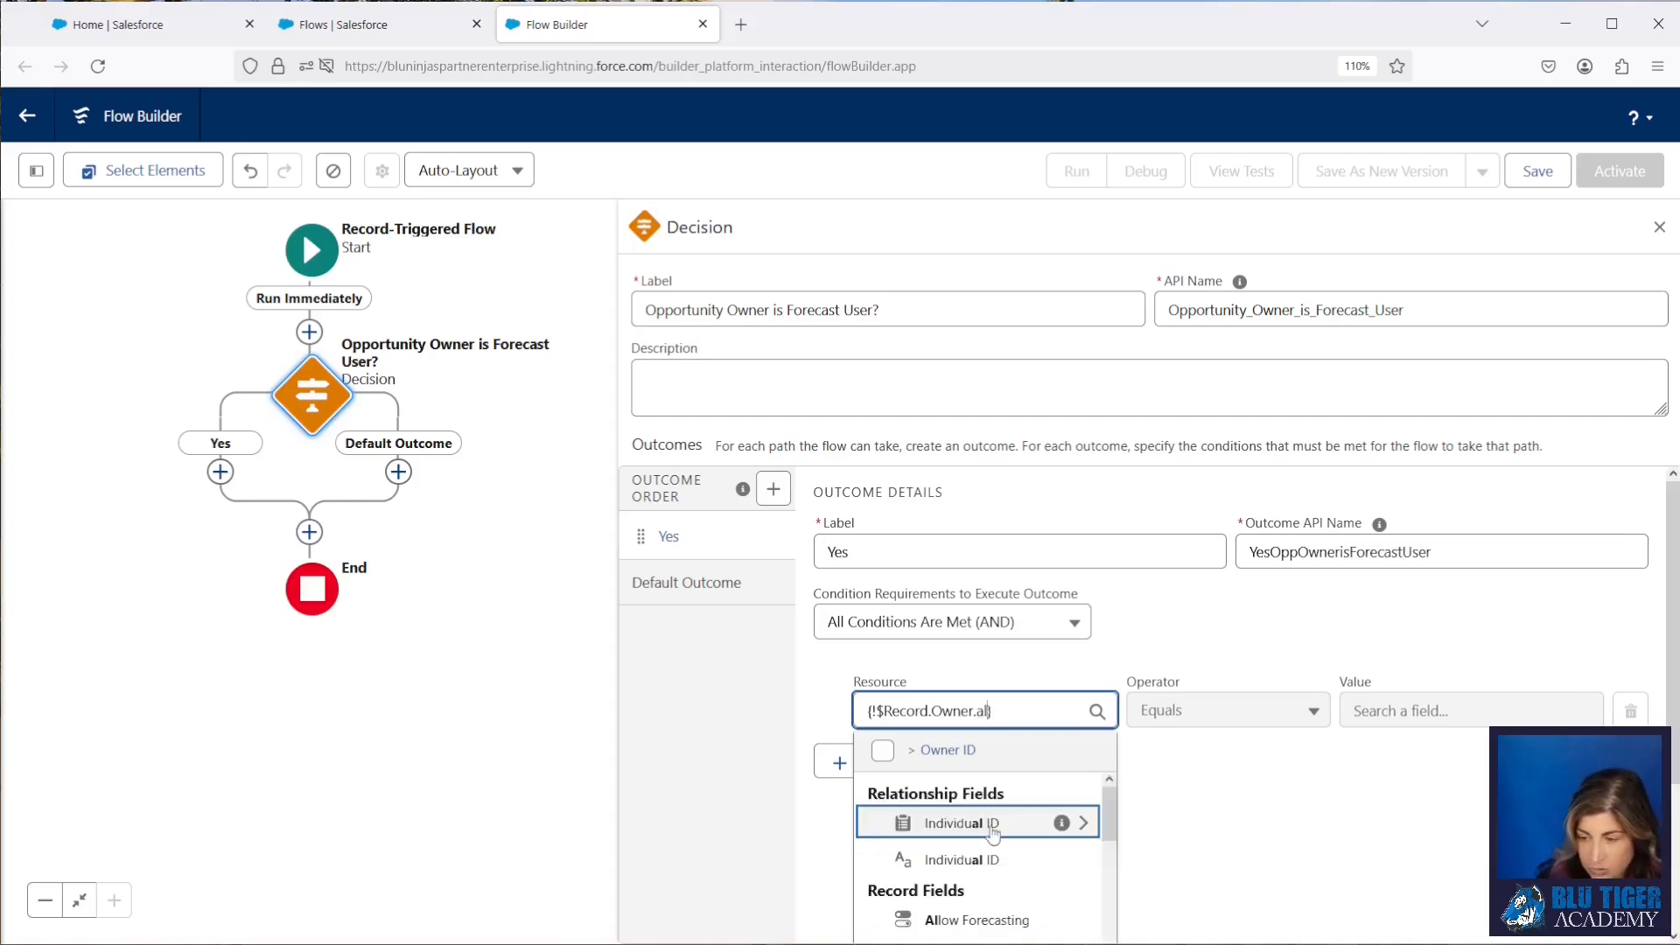
pyautogui.click(976, 919)
pyautogui.click(1470, 710)
pyautogui.write('true')
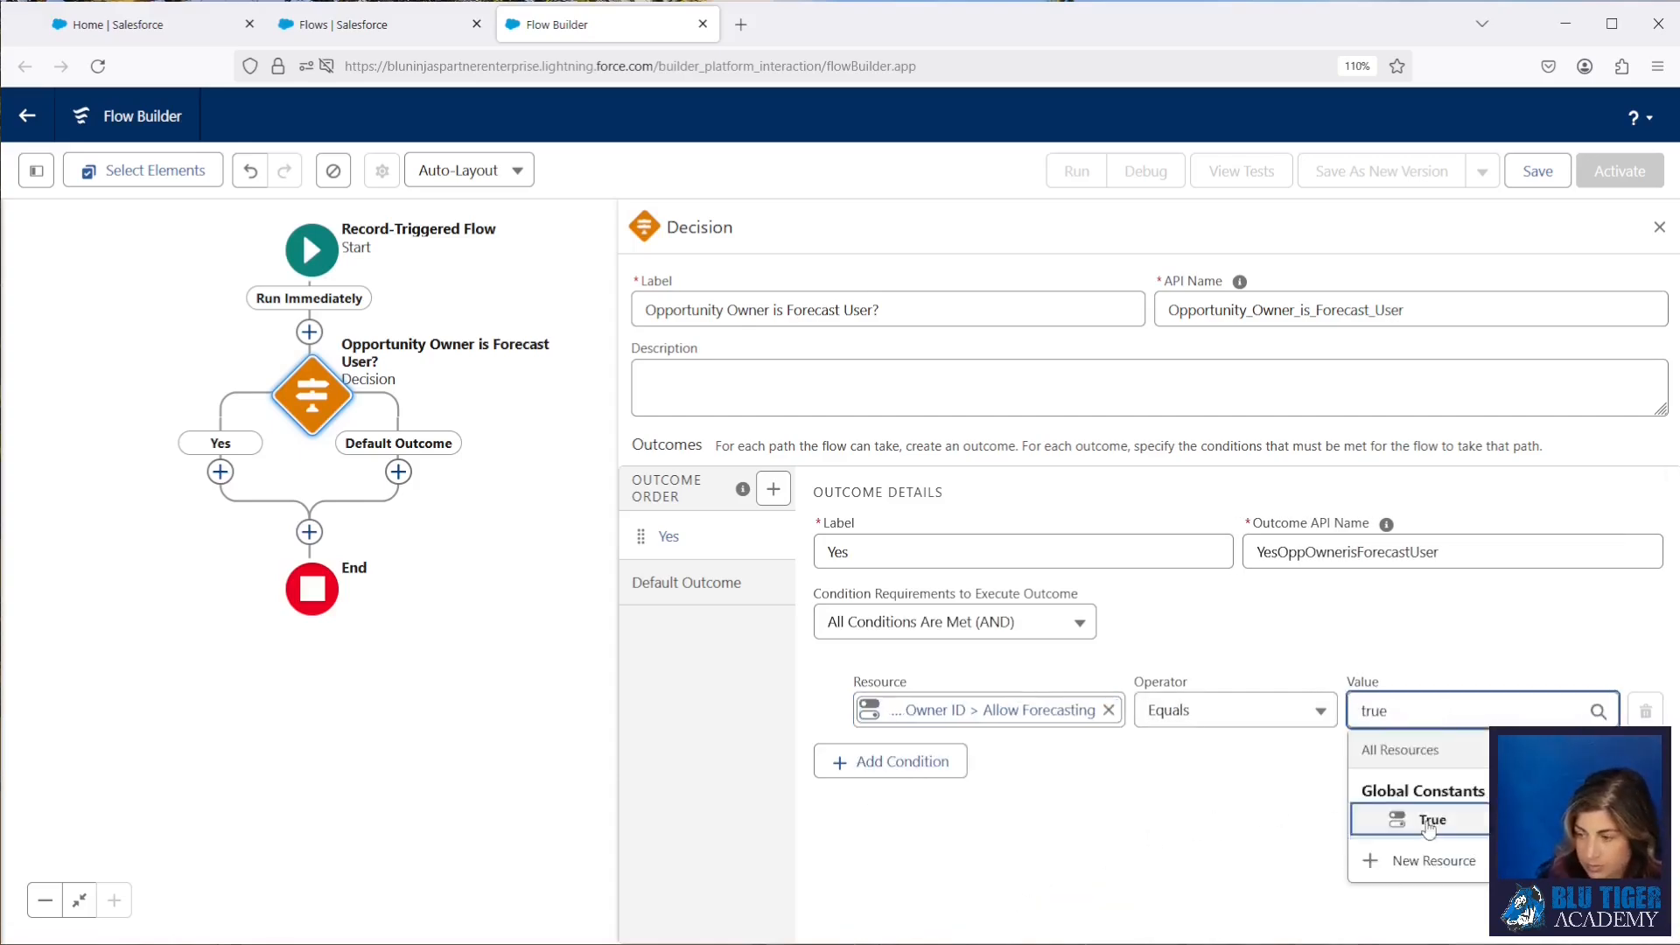
pyautogui.click(1428, 820)
# Step: Rename the decision's default outcome to "No" and return to the Yes outcome
pyautogui.click(692, 582)
pyautogui.moveTo(1021, 555); pyautogui.dragTo(746, 545)
pyautogui.write('N')
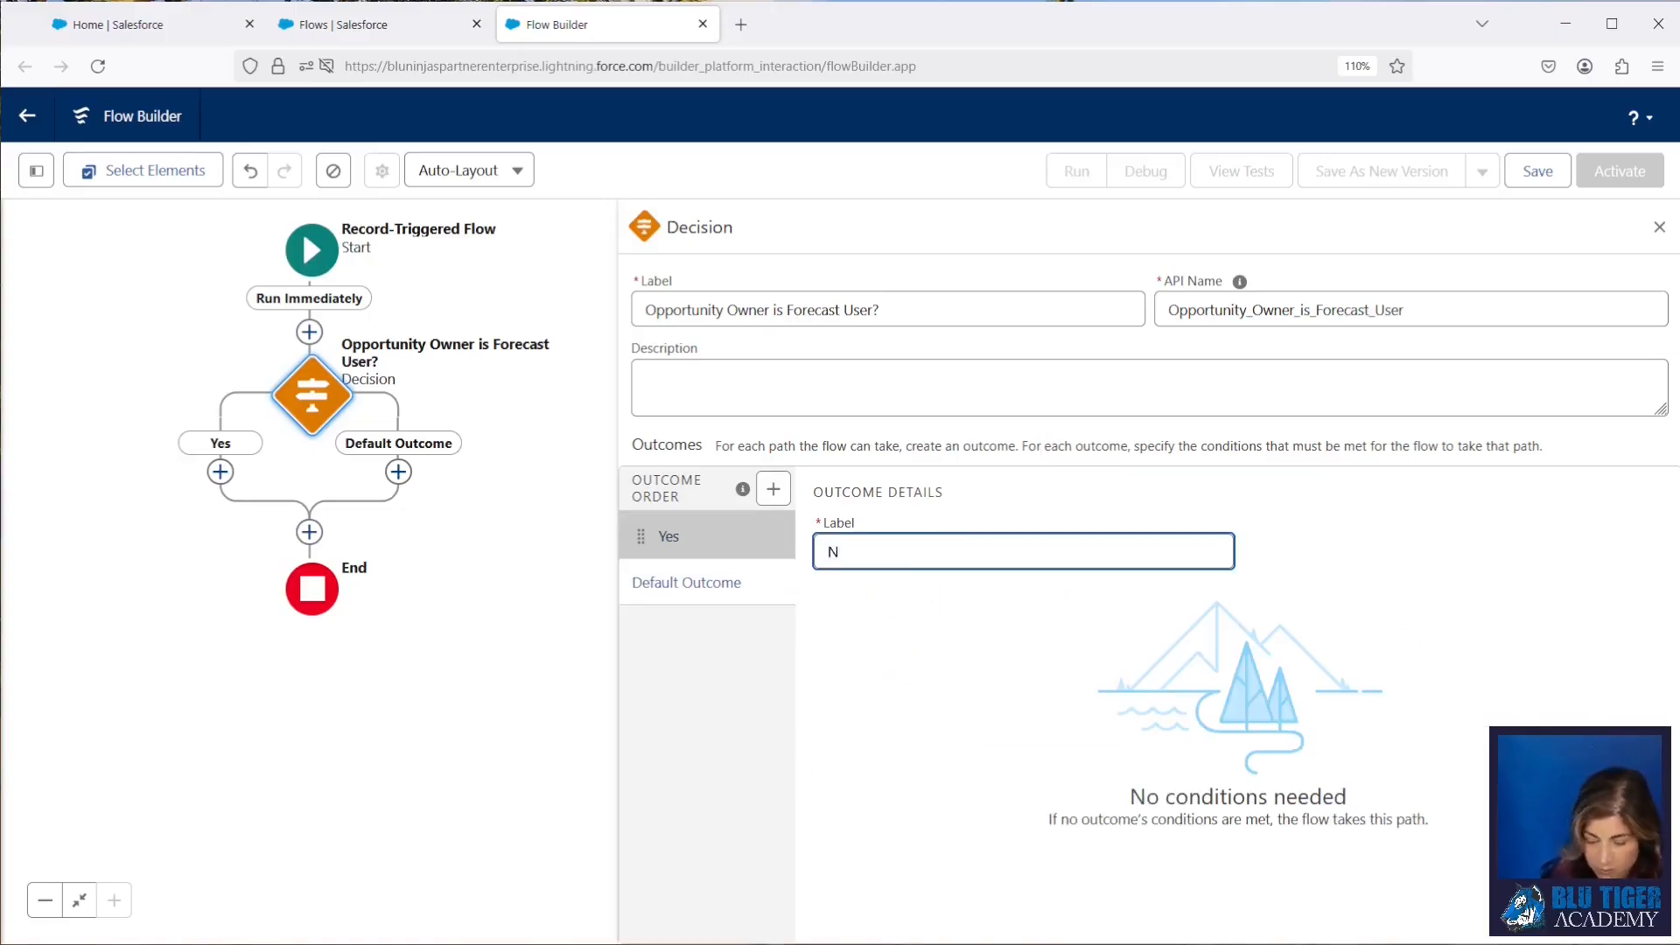
pyautogui.write('o')
pyautogui.click(670, 536)
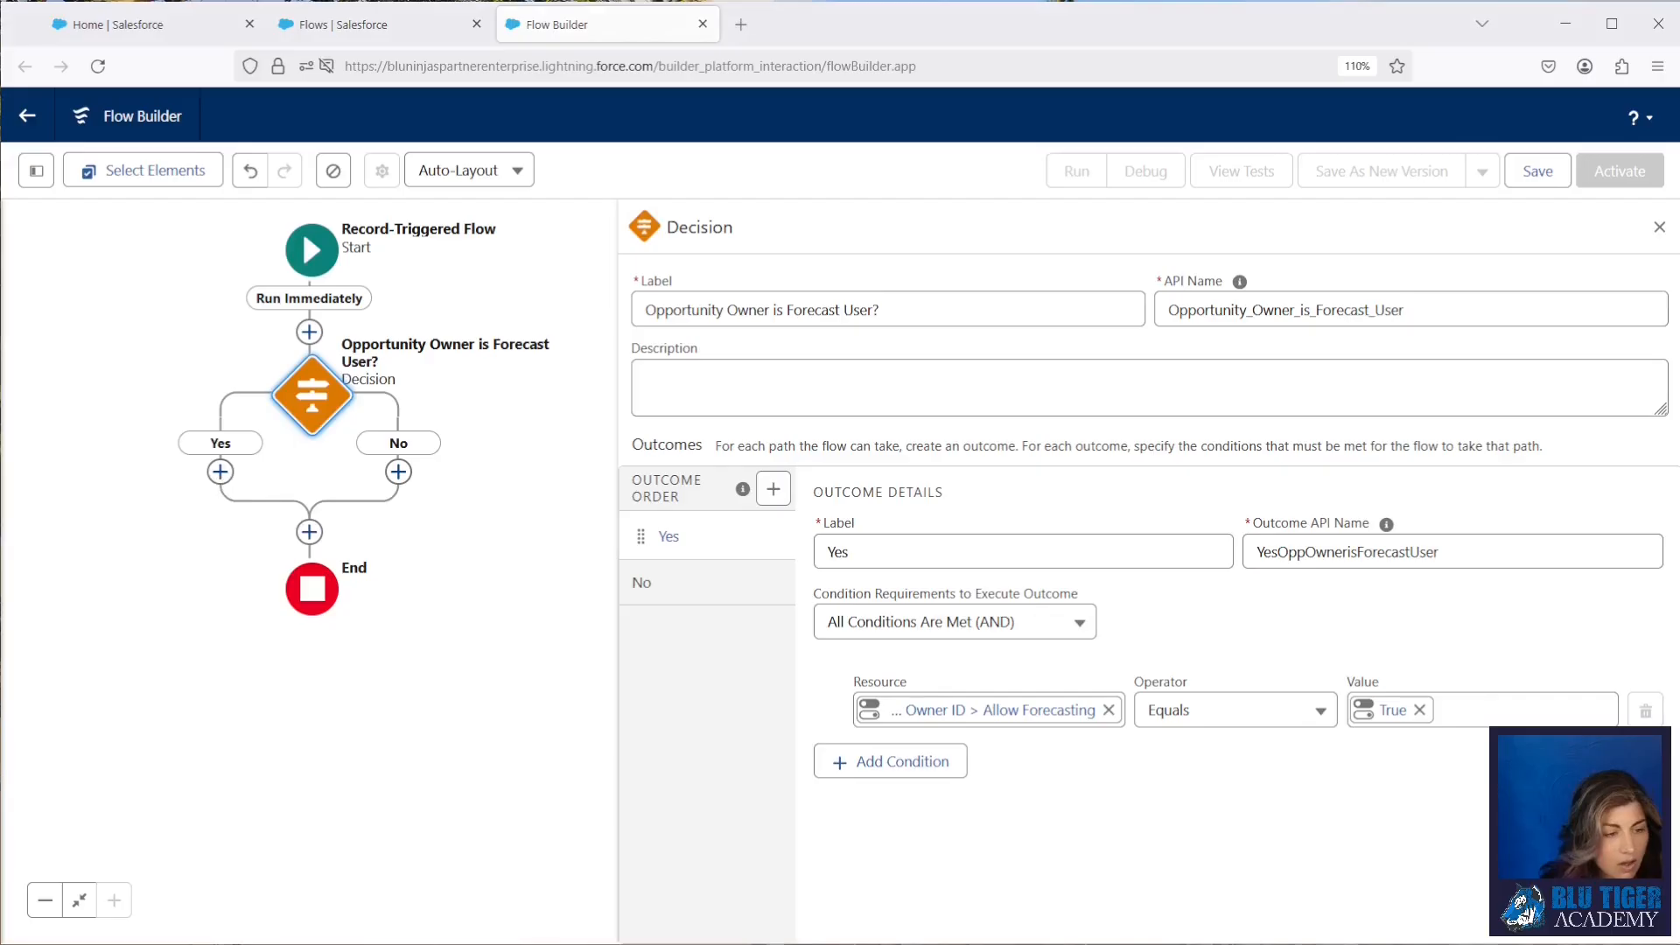
# Step: Add a Get Records element on the Yes path, labelled "Get Opp Owner's Parent Role"
pyautogui.click(221, 471)
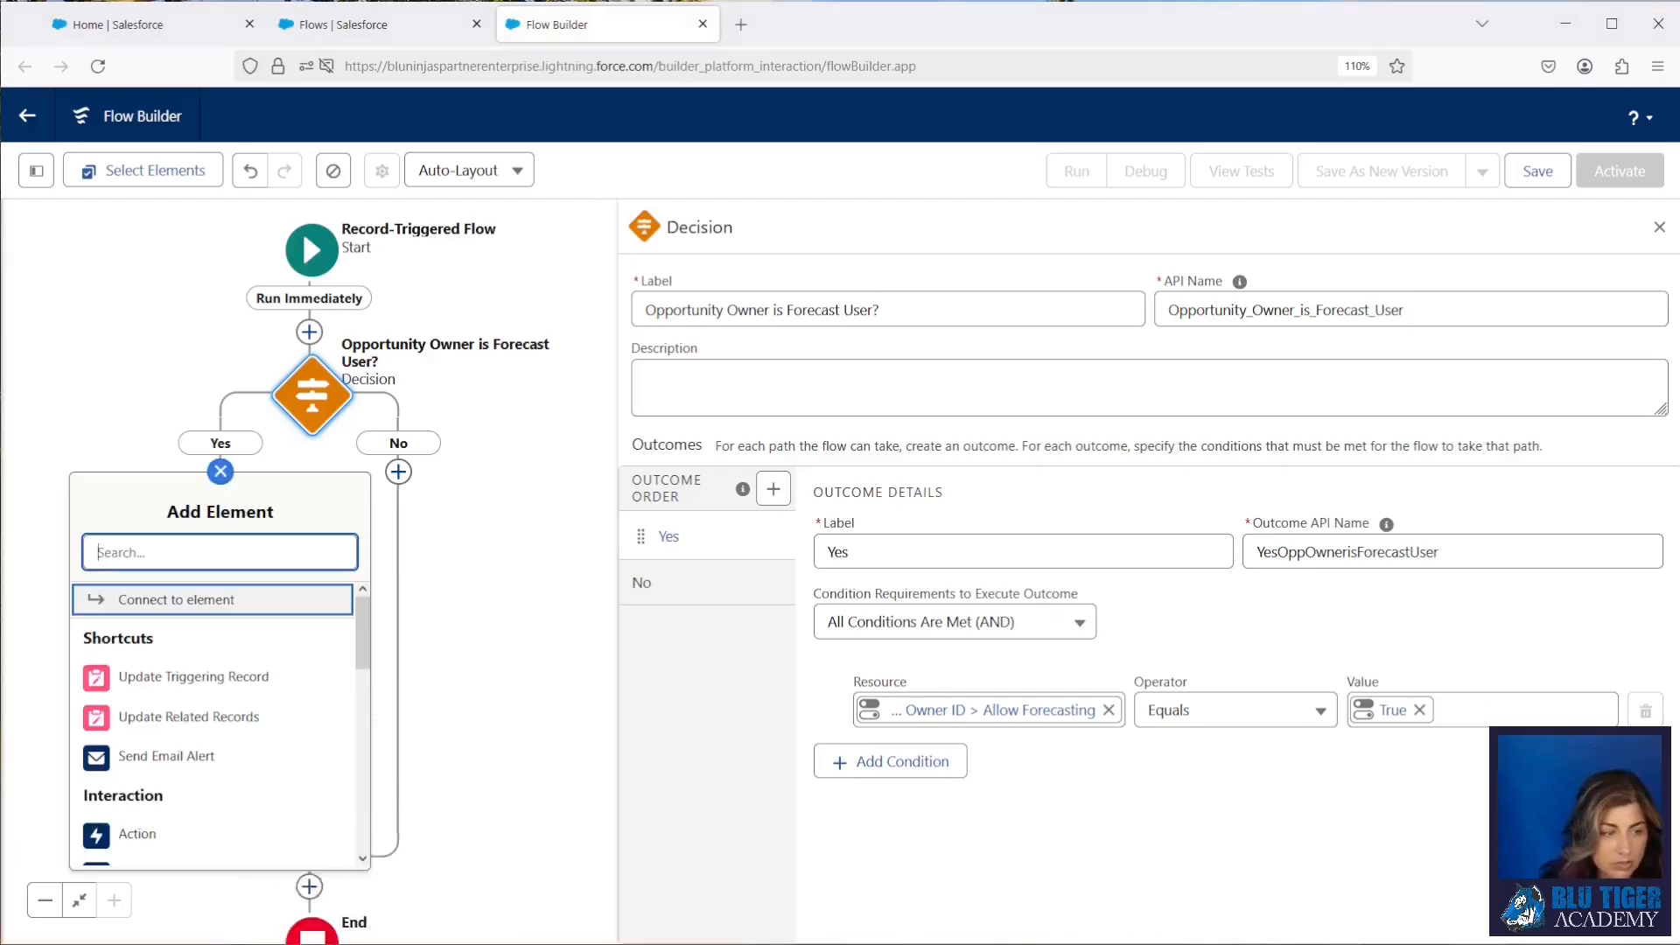
pyautogui.click(143, 560)
pyautogui.write('get')
pyautogui.click(166, 602)
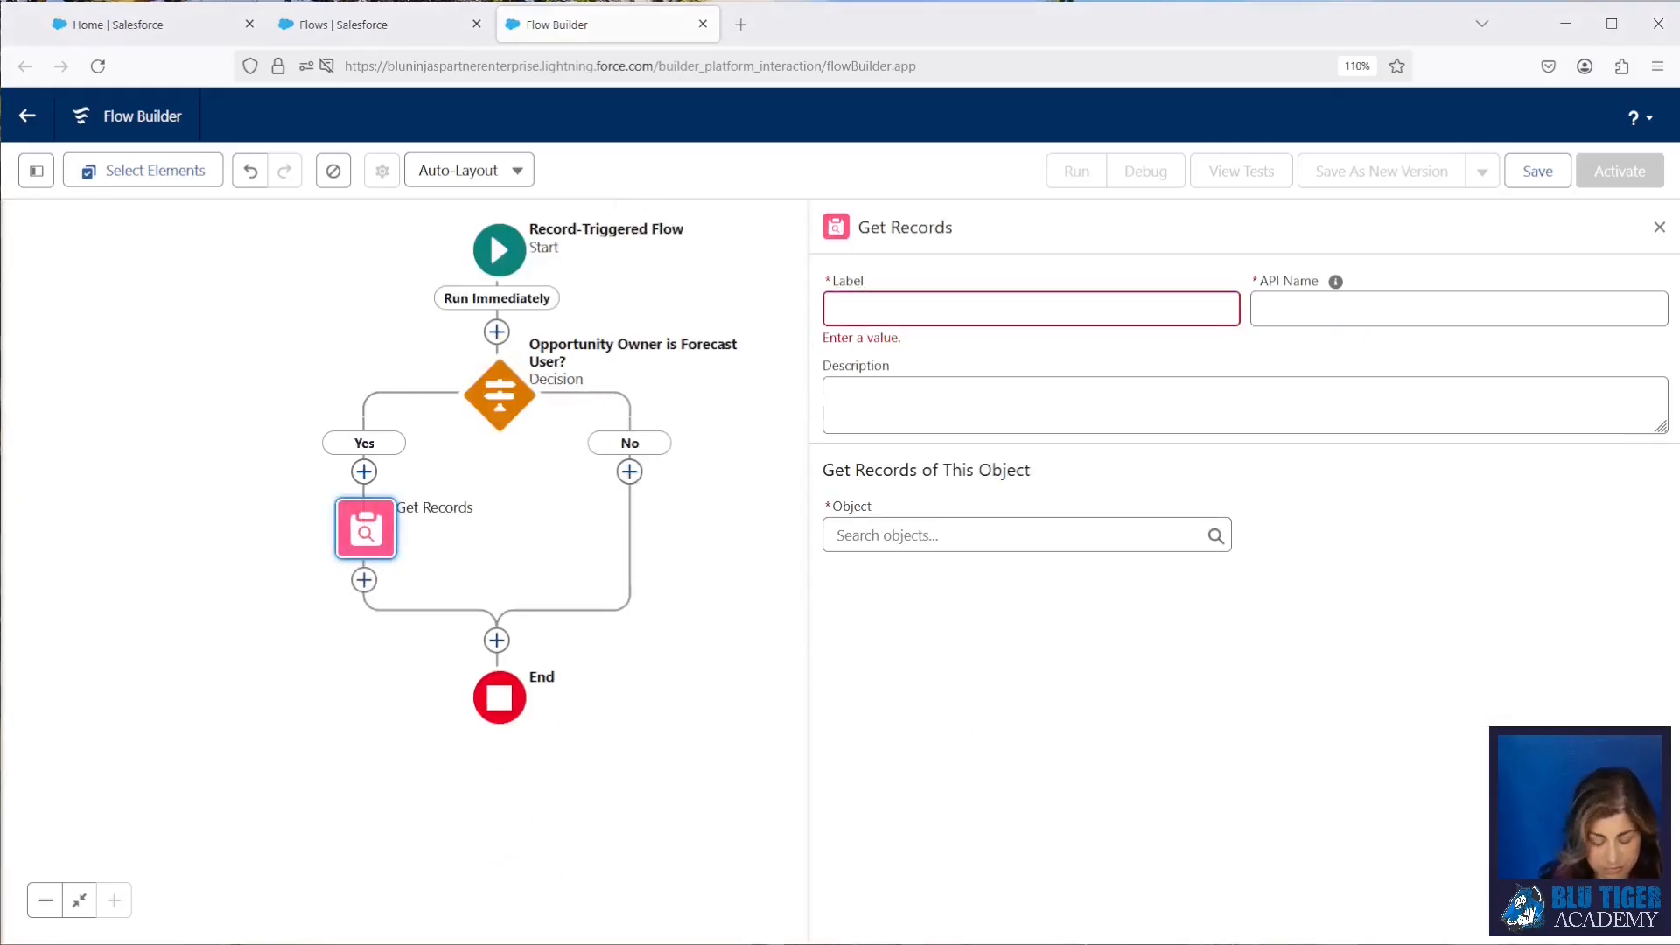
pyautogui.click(850, 311)
pyautogui.write("Get Opp Owner's Parent Role")
pyautogui.press('Tab')
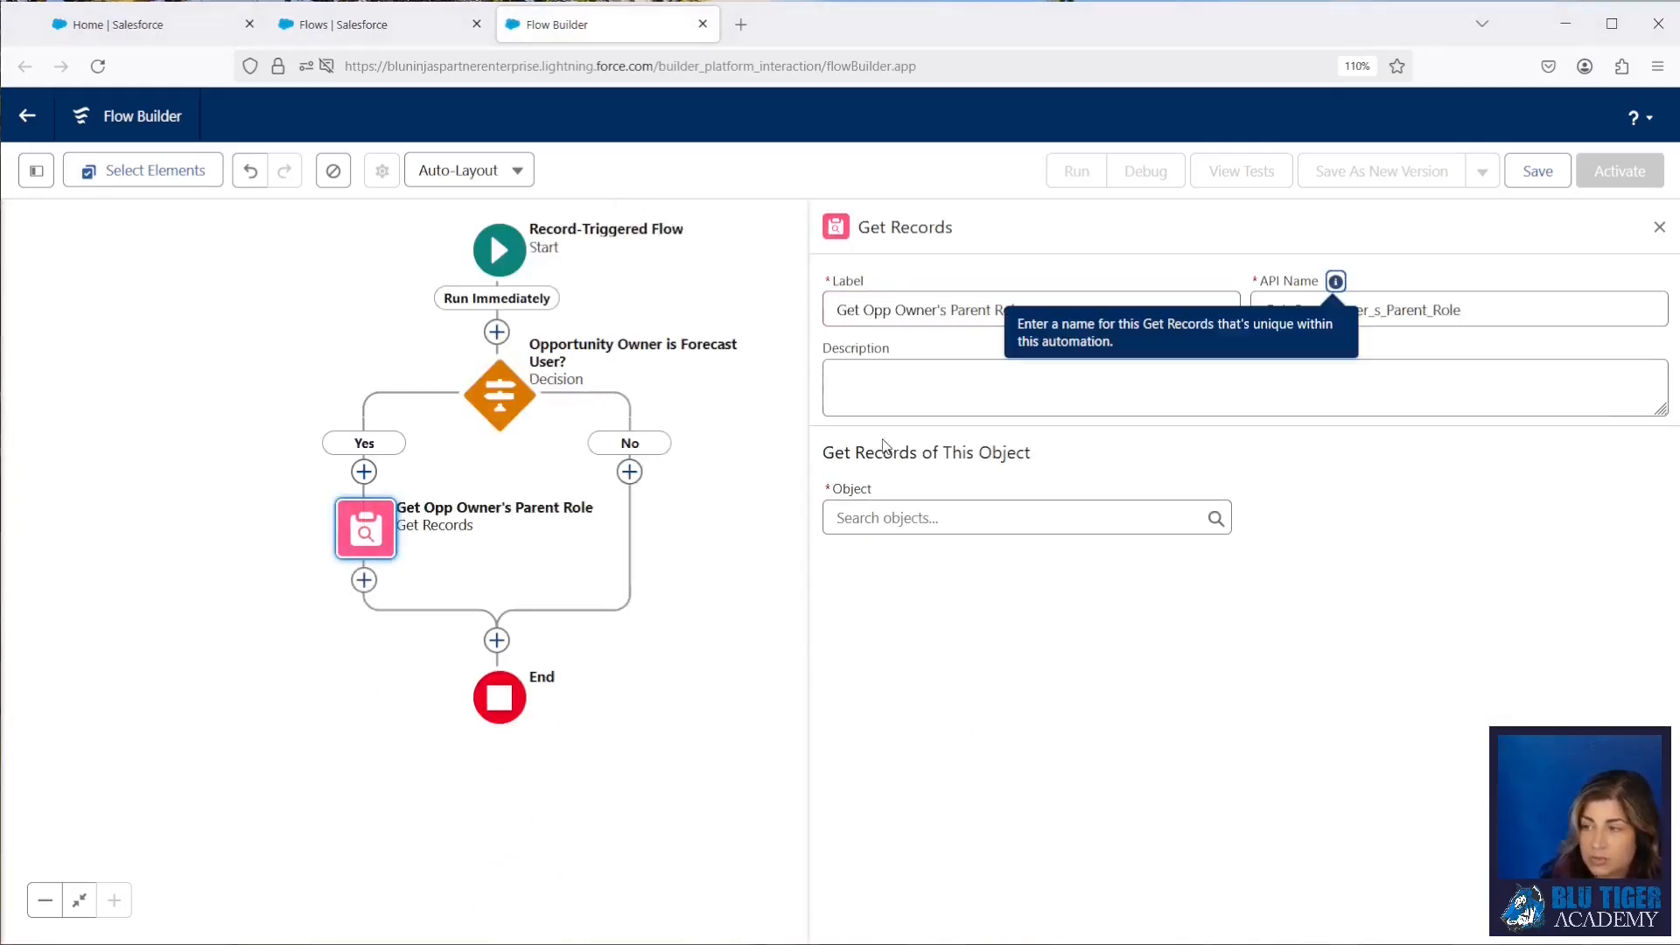
pyautogui.click(1288, 463)
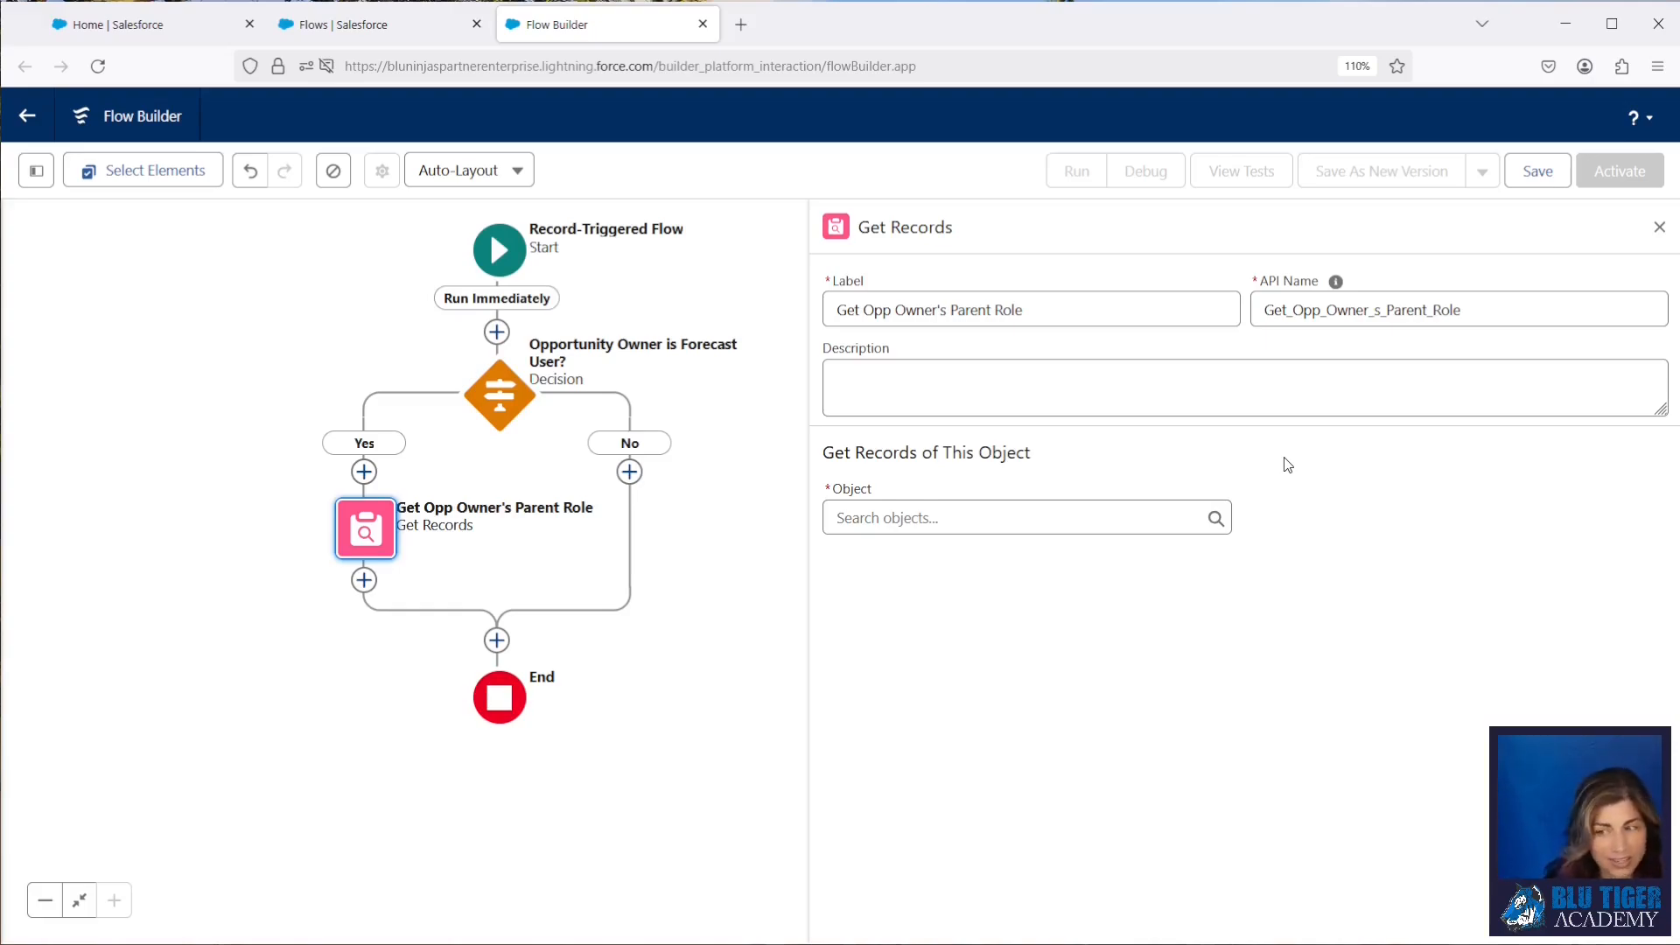
# Step: Set the Get Opp Owner's Parent Role element to retrieve records of the Role (UserRole) object
pyautogui.click(967, 517)
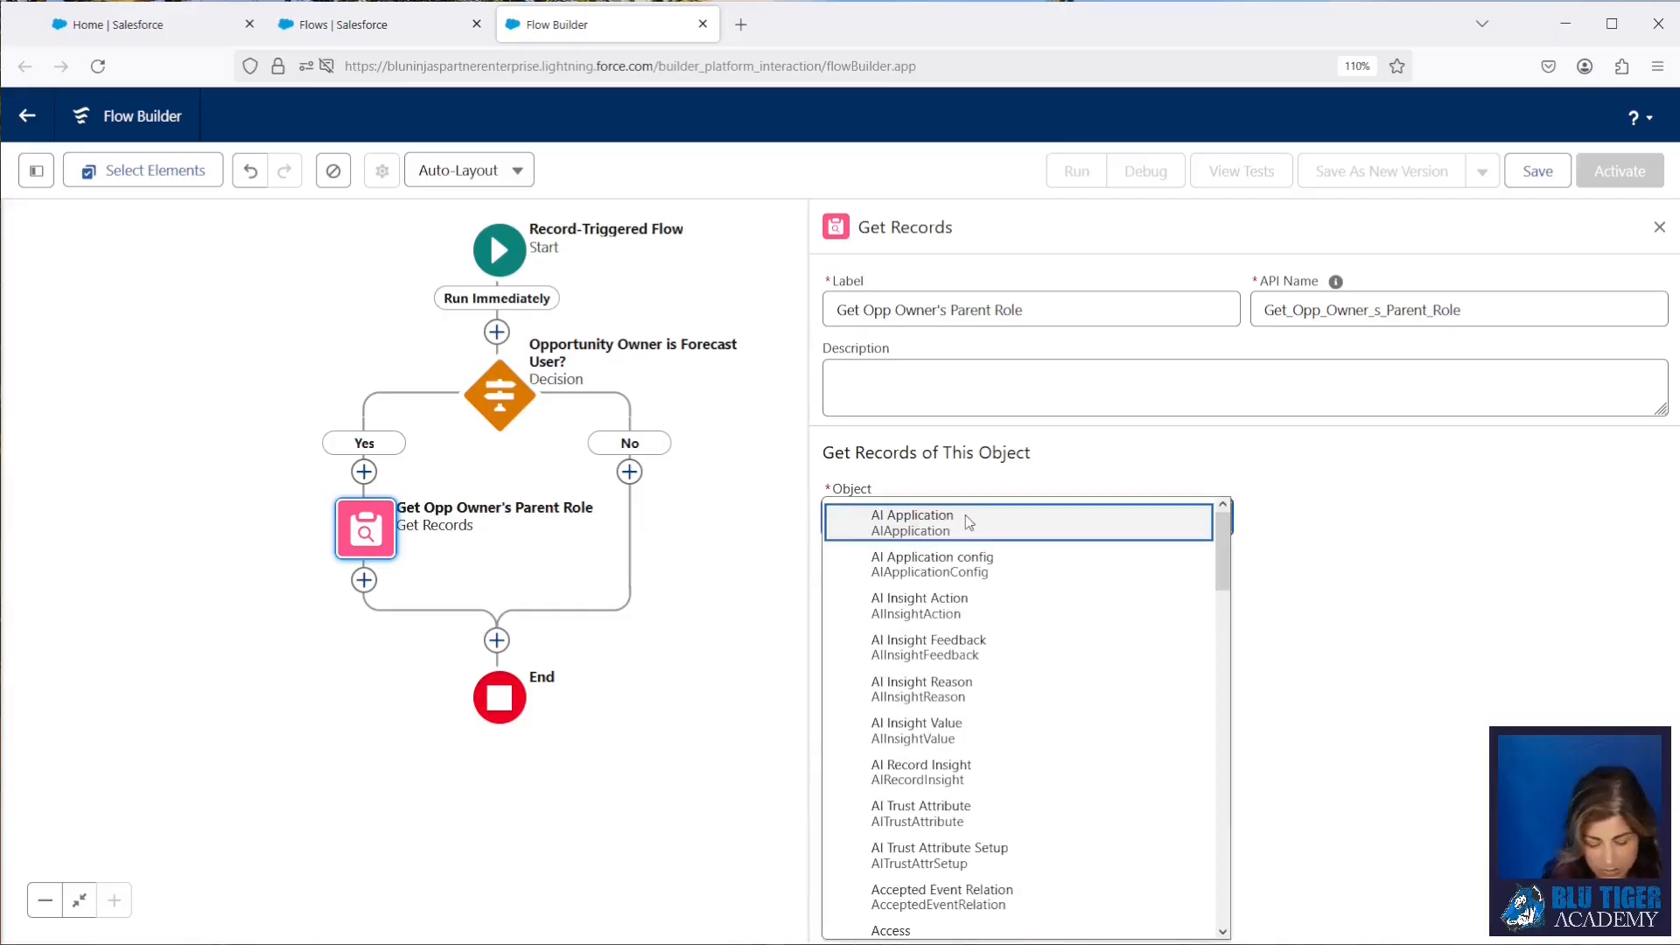
pyautogui.write('role')
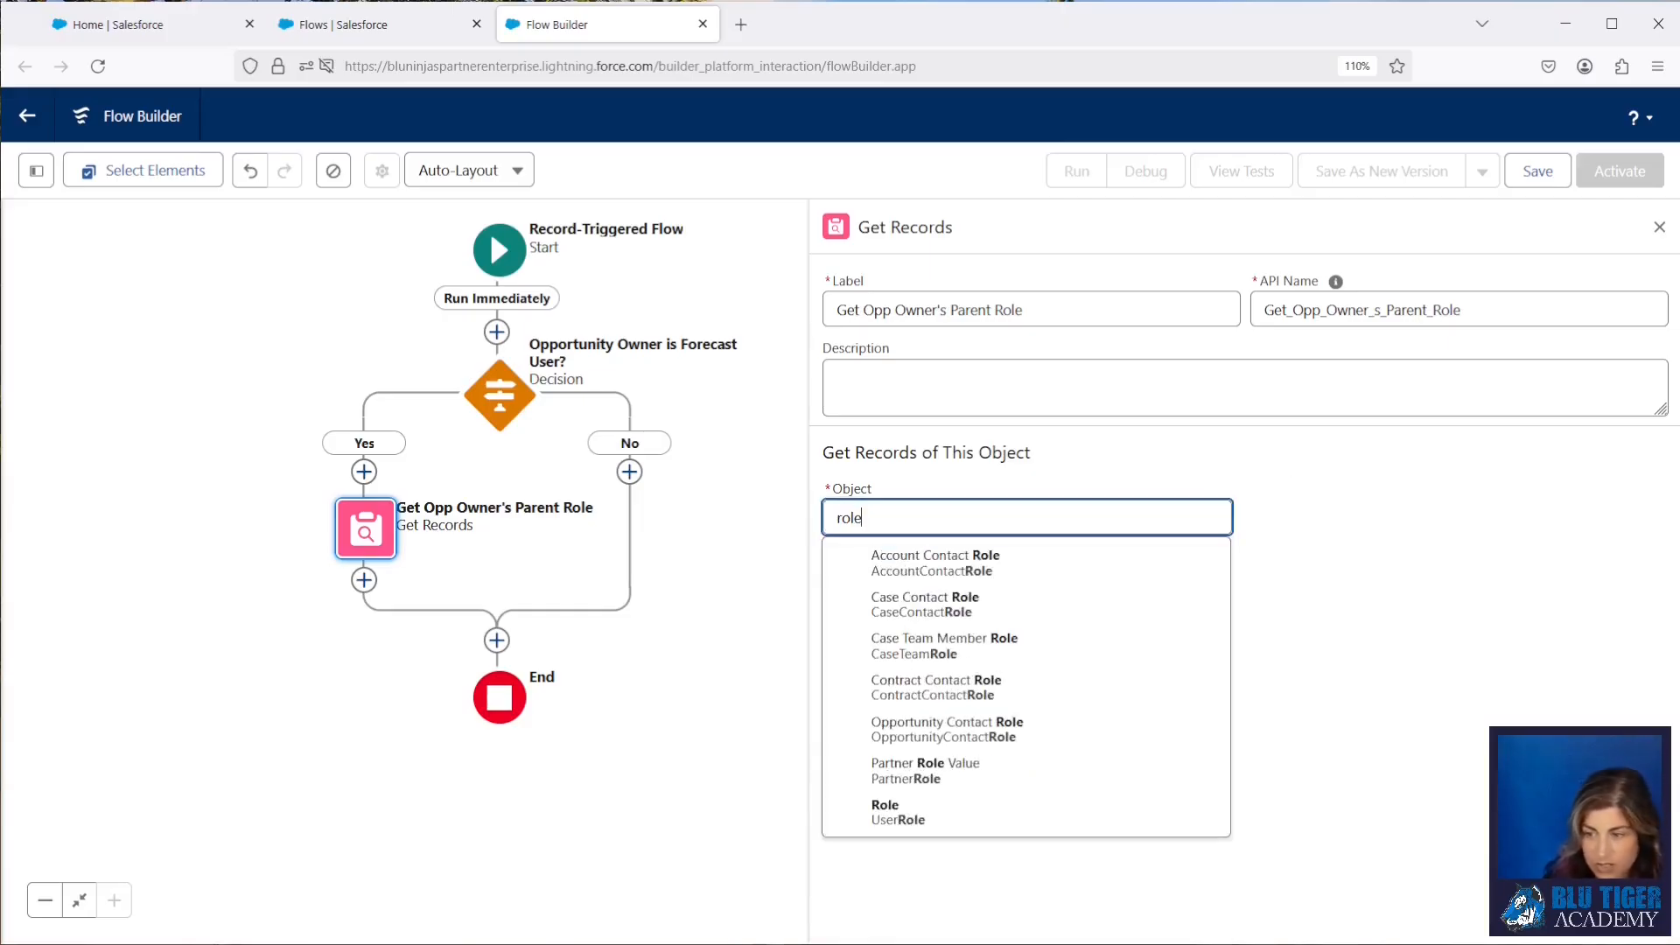
pyautogui.click(945, 814)
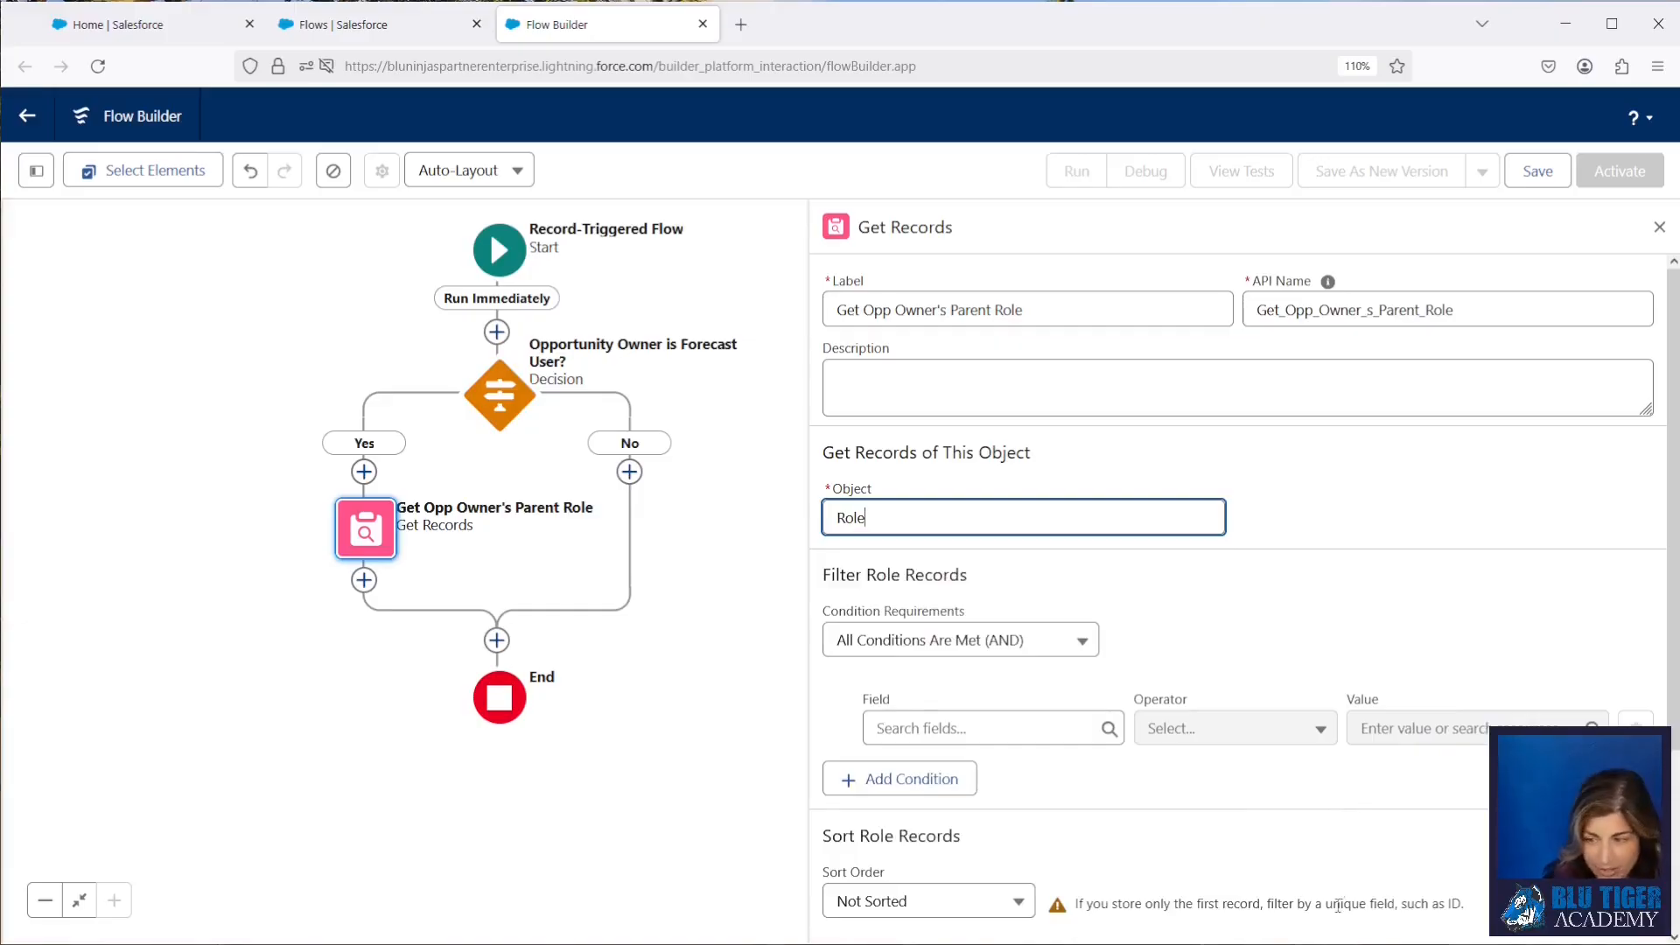
# Step: Filter the Role records where Id Equals {!$Record.Owner.UserRoleId}
pyautogui.click(924, 728)
pyautogui.write('Id')
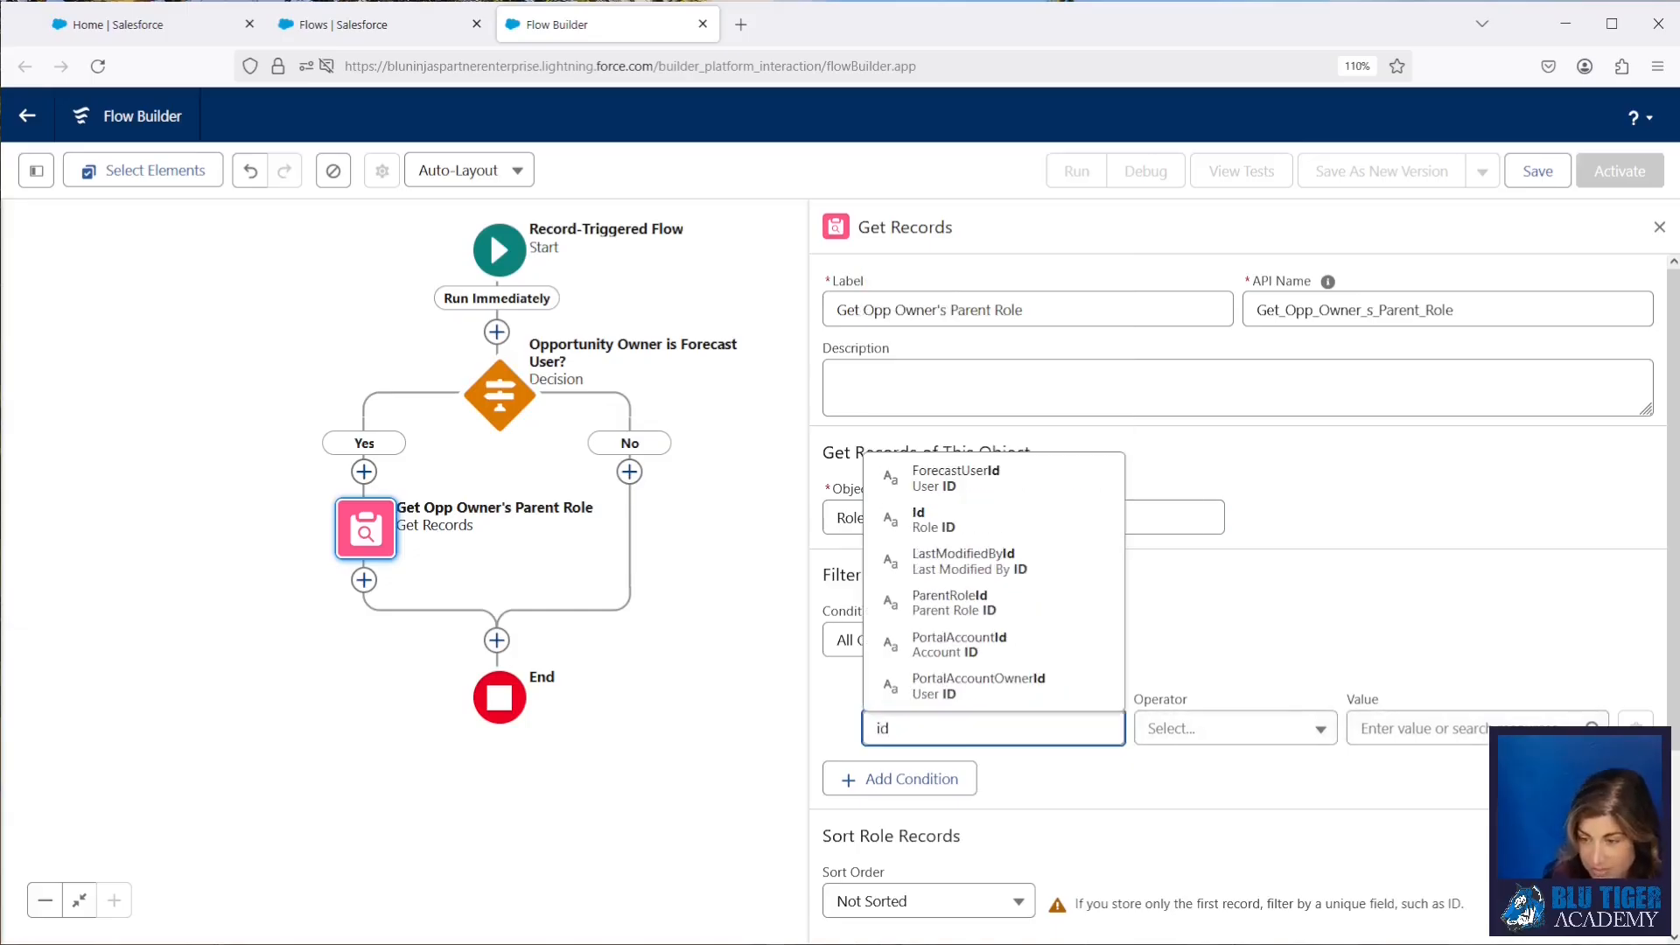
pyautogui.click(948, 517)
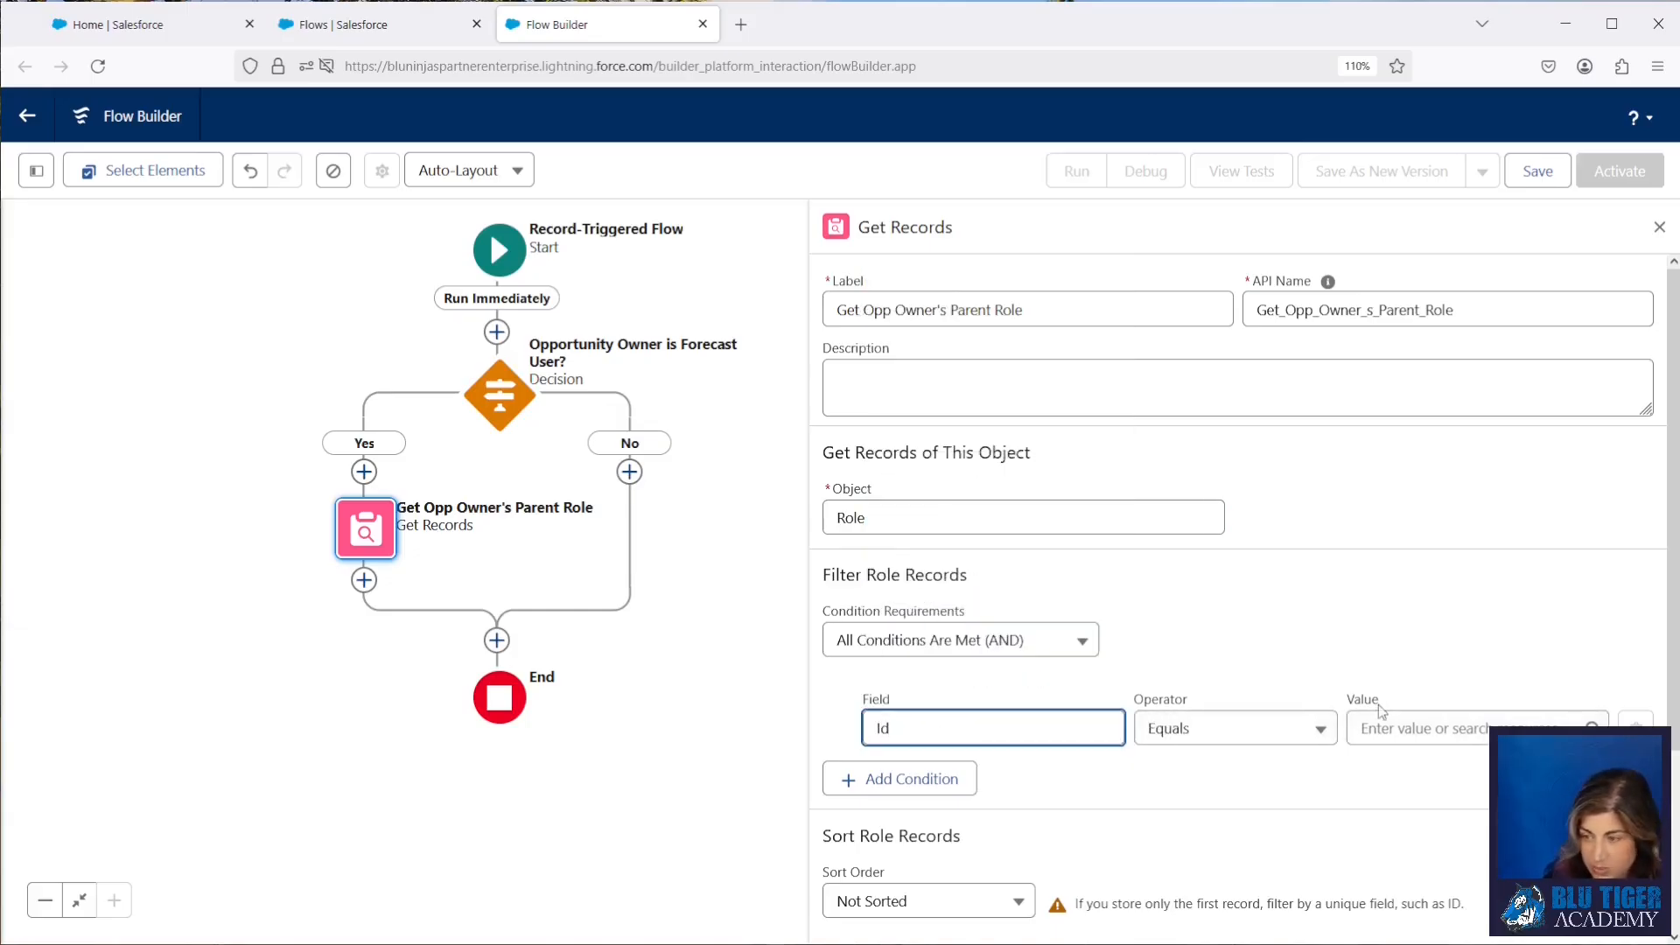
pyautogui.click(1404, 731)
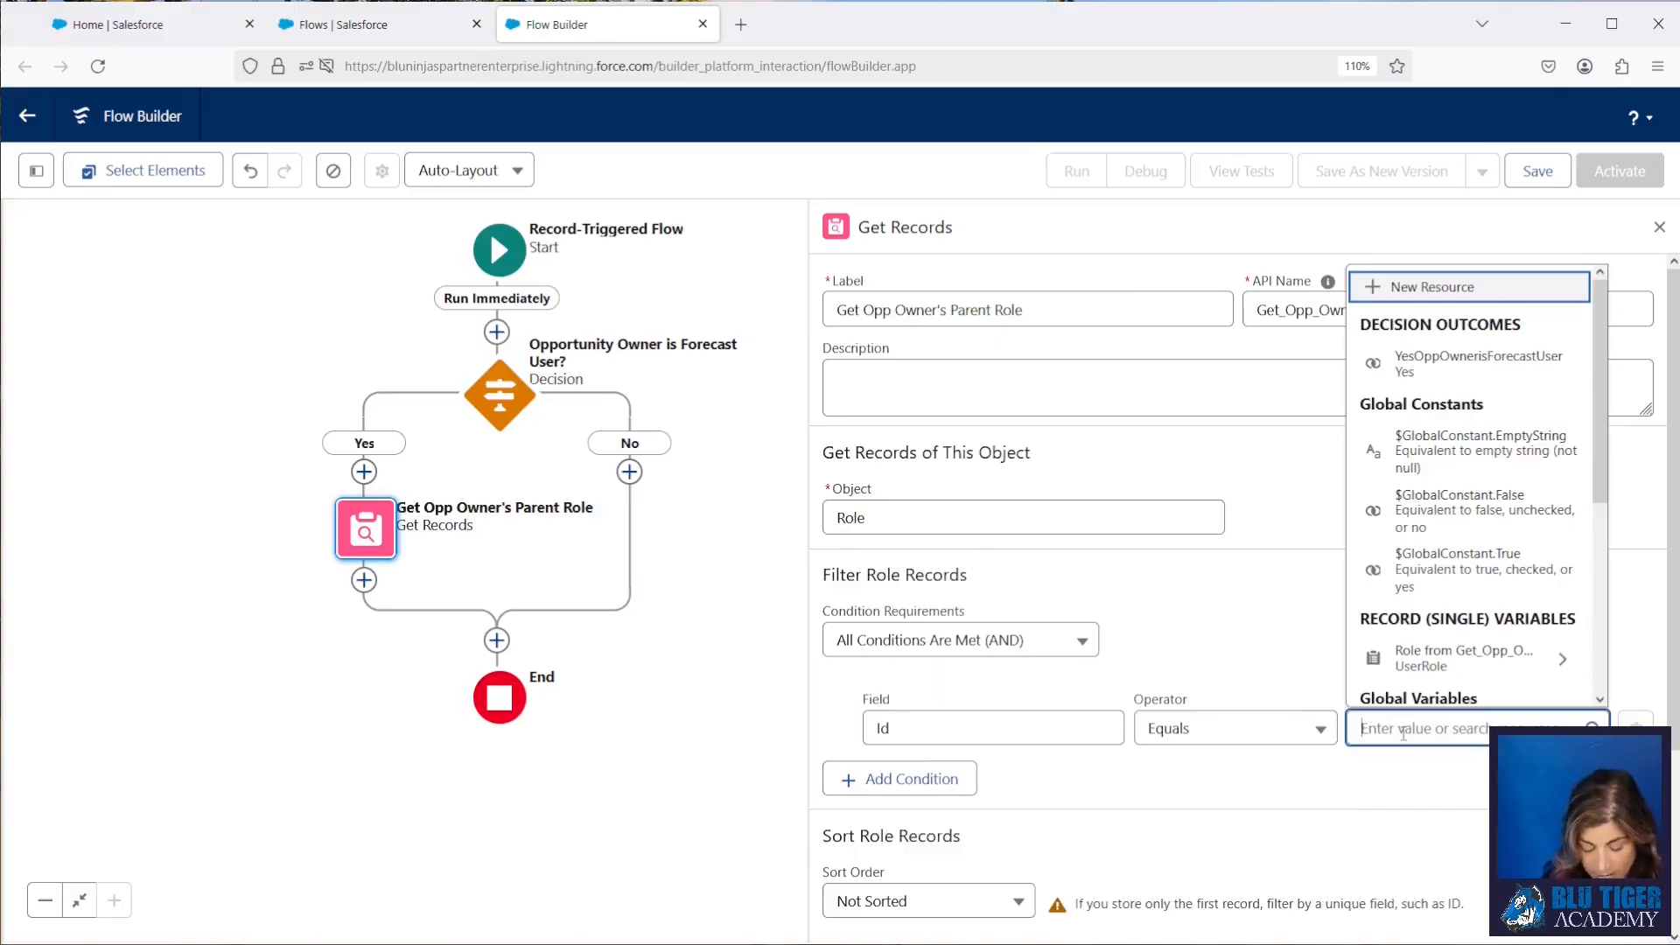
pyautogui.write('trig')
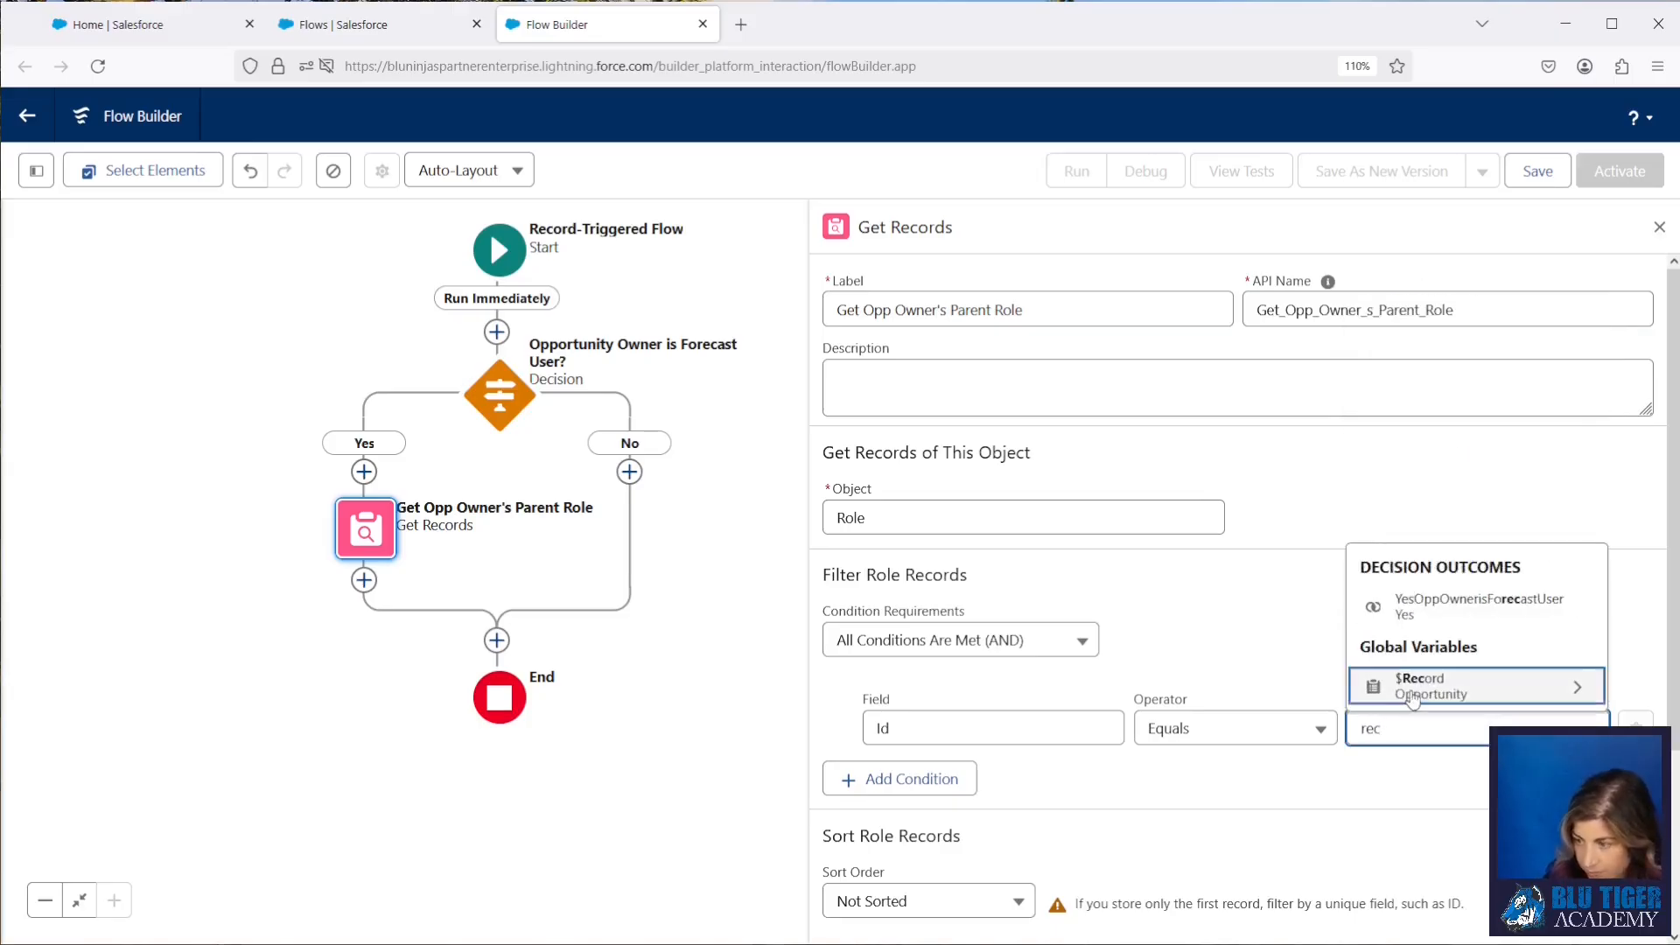
pyautogui.click(1411, 688)
pyautogui.write('owner')
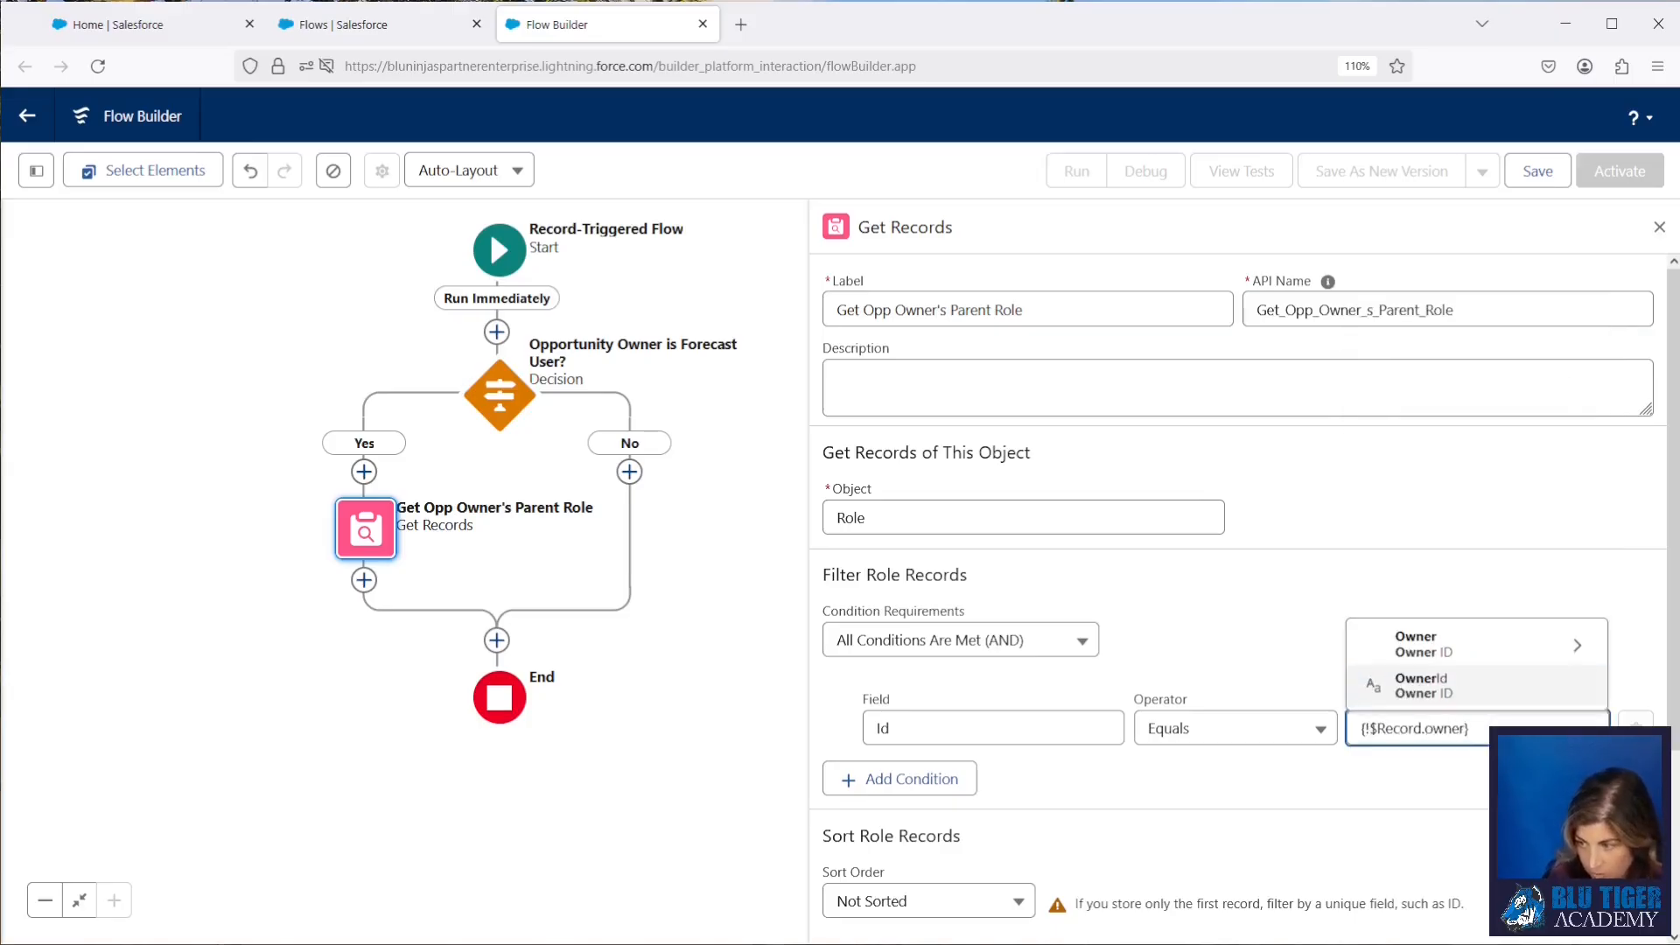
pyautogui.click(1410, 646)
pyautogui.write('rol')
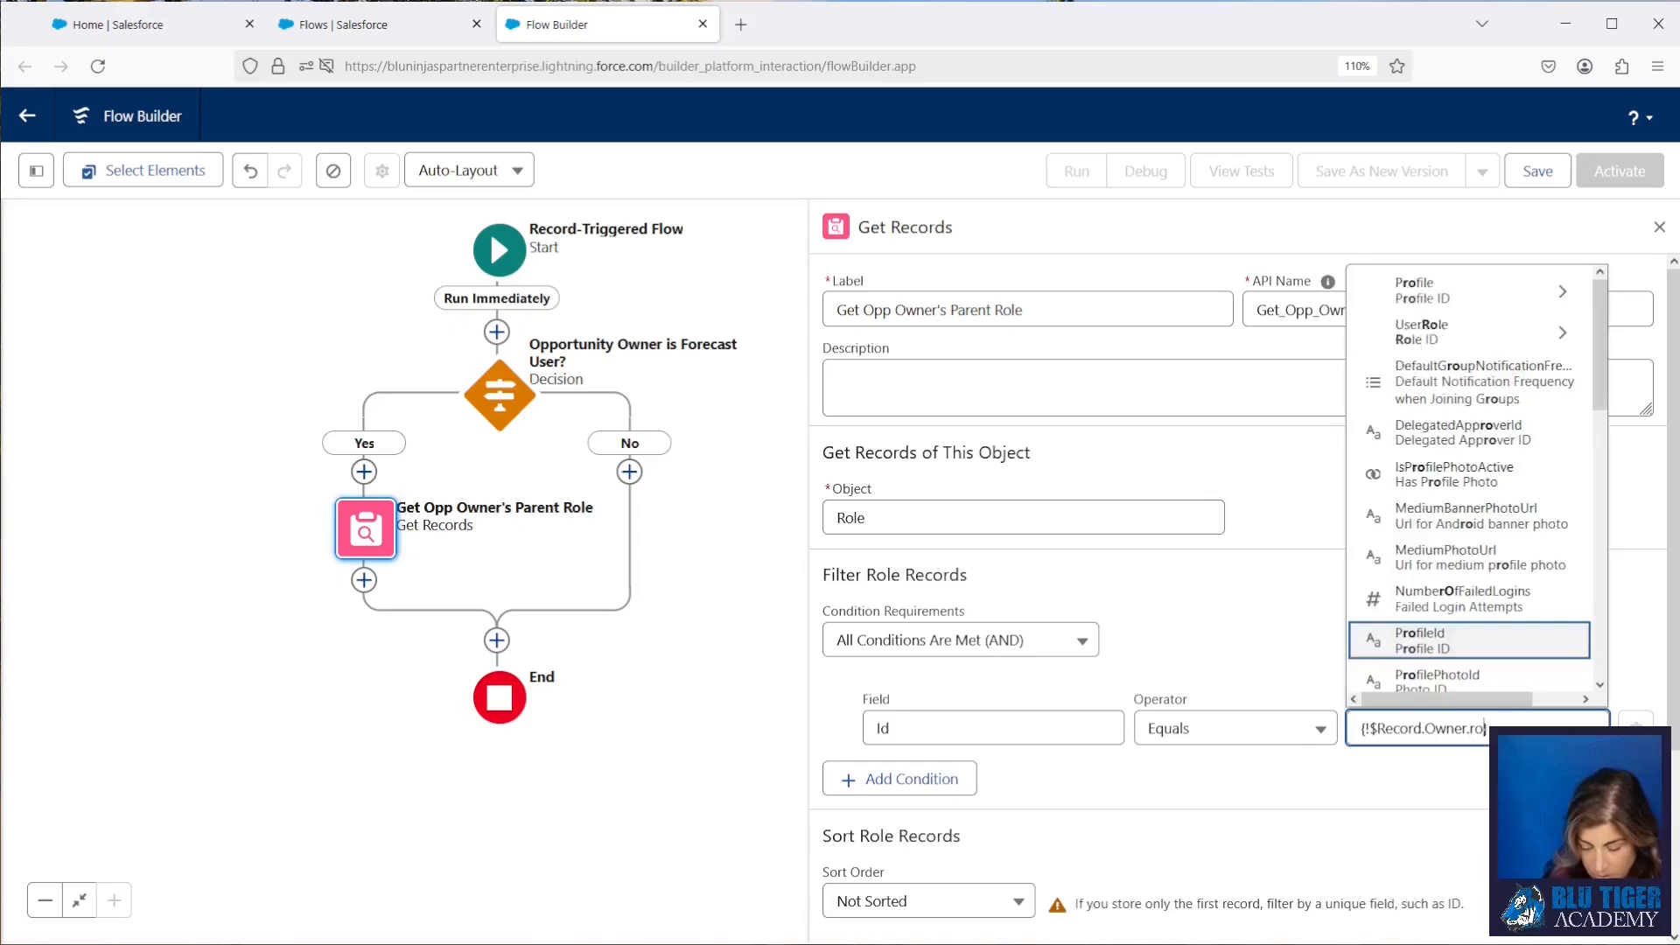
pyautogui.click(1422, 686)
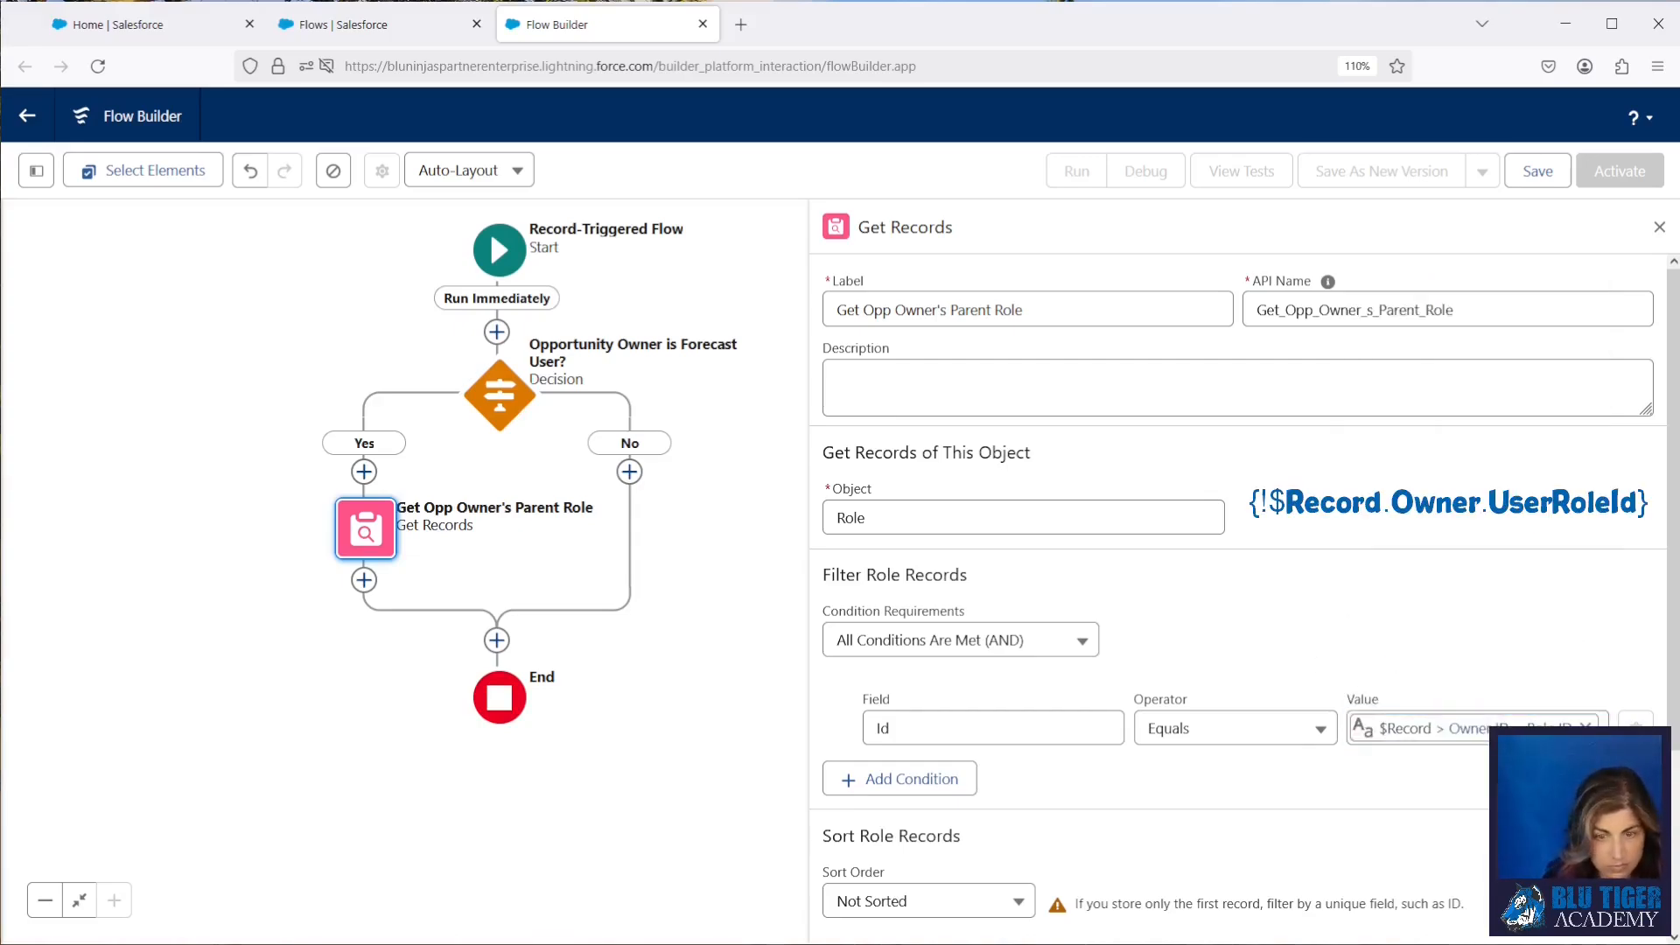
# Step: Add a second Get Records element below Get Opp Owner's Parent Role, labelled "Get User With Parent Role"
pyautogui.click(364, 580)
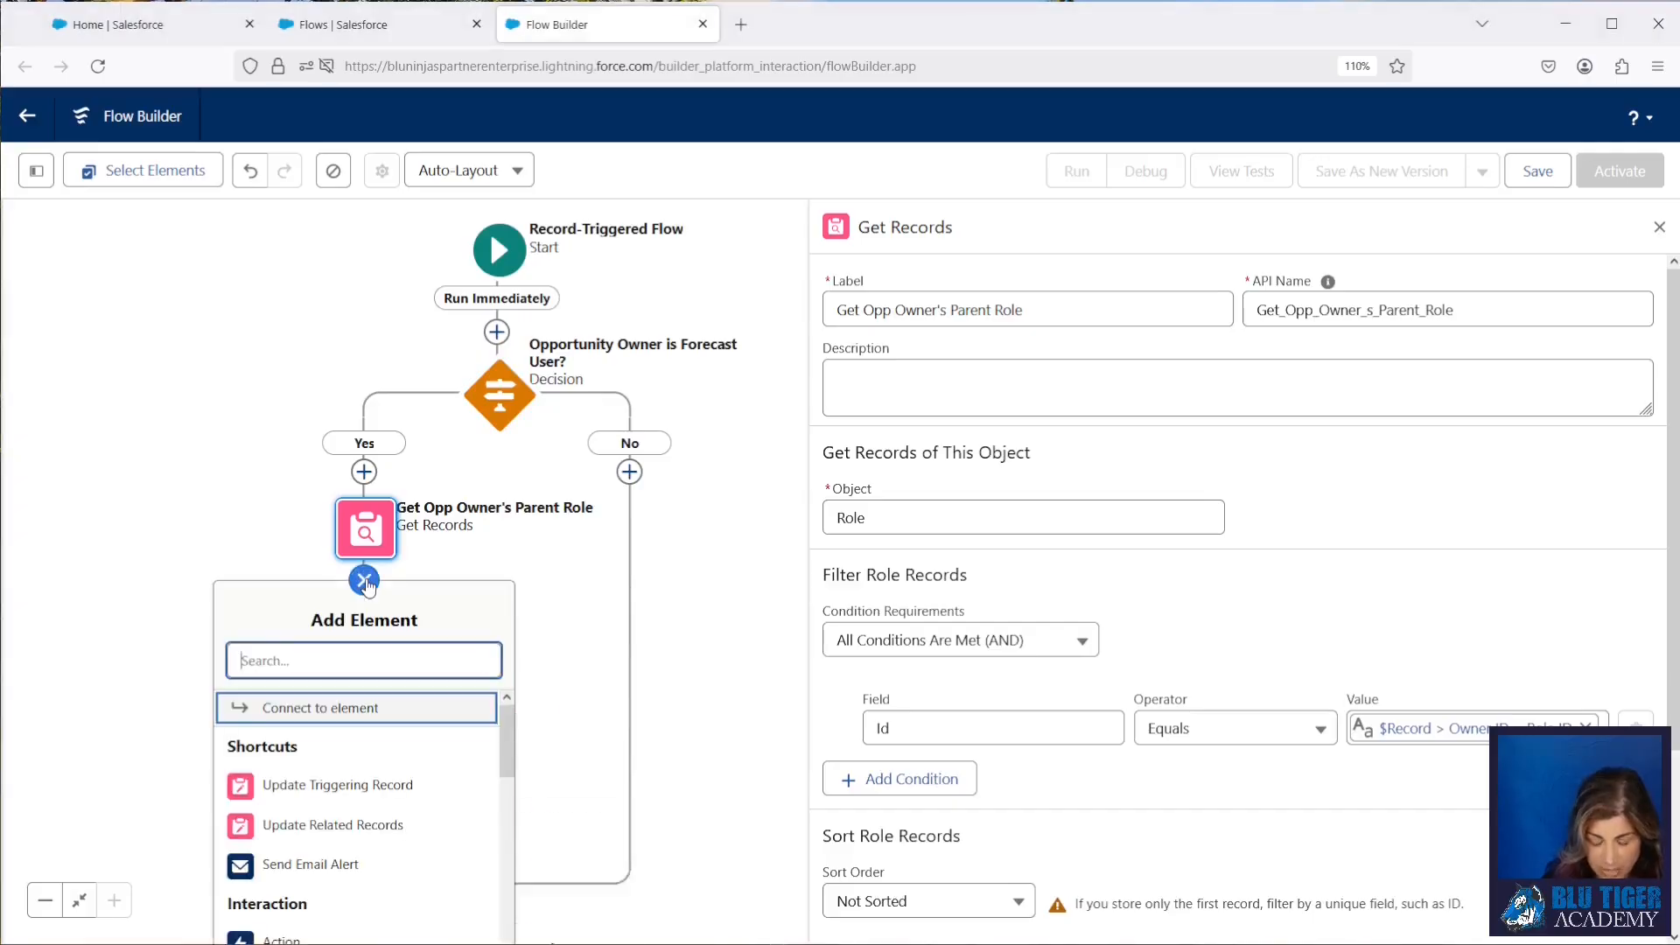
pyautogui.write('get')
pyautogui.click(371, 722)
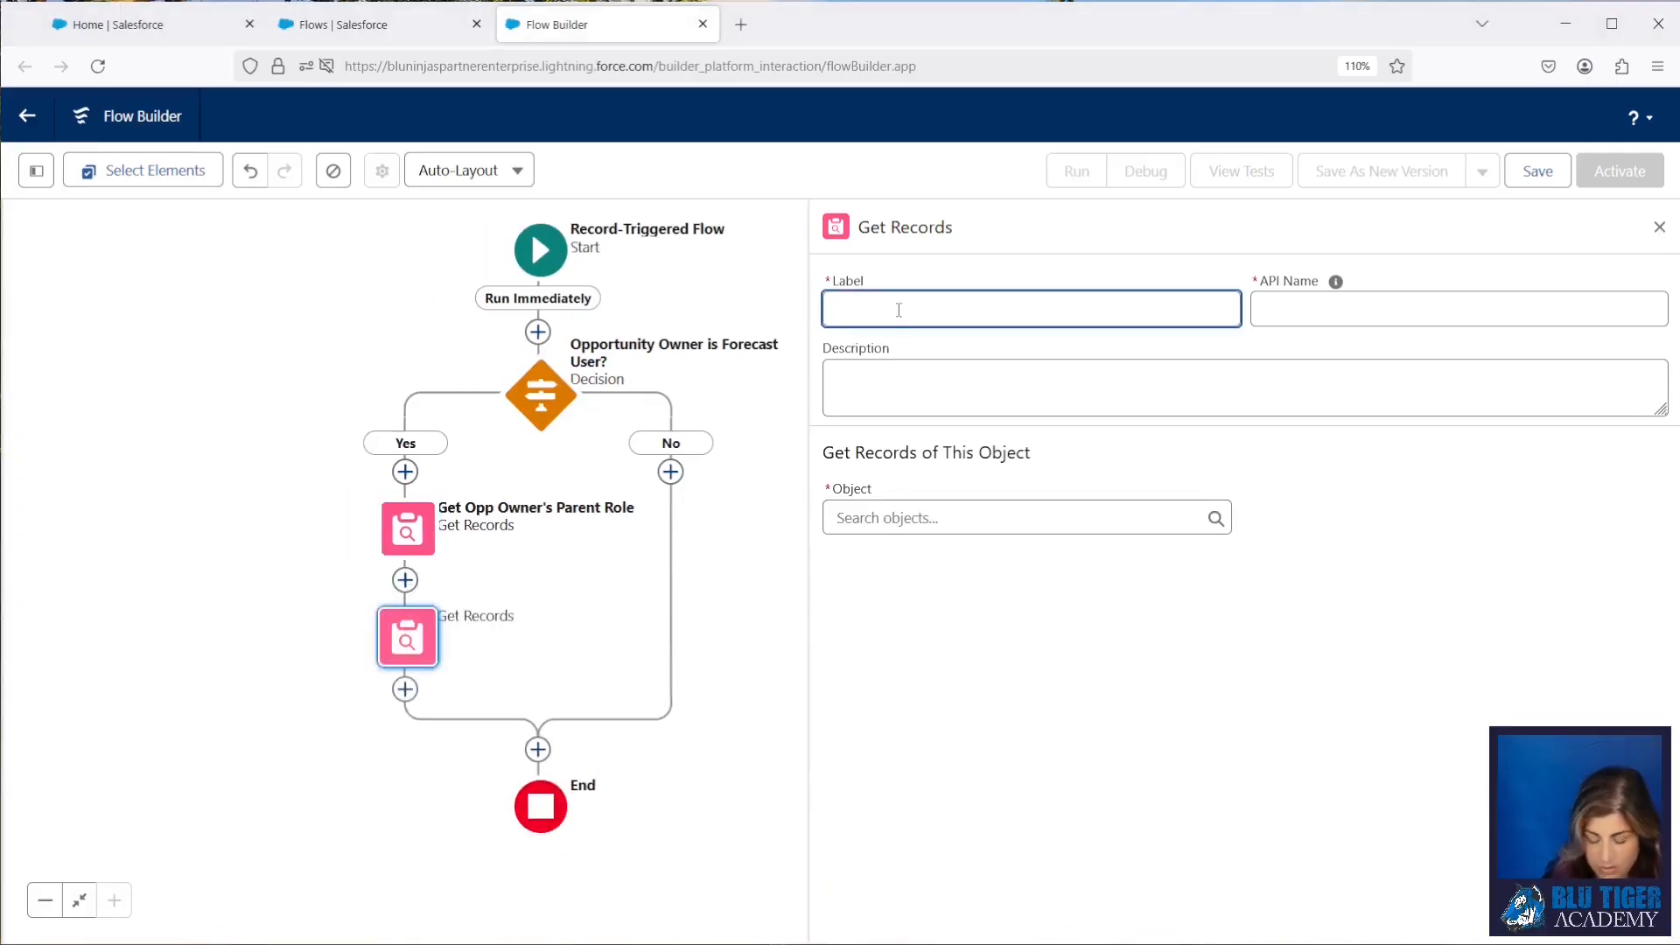
pyautogui.write('Get User W')
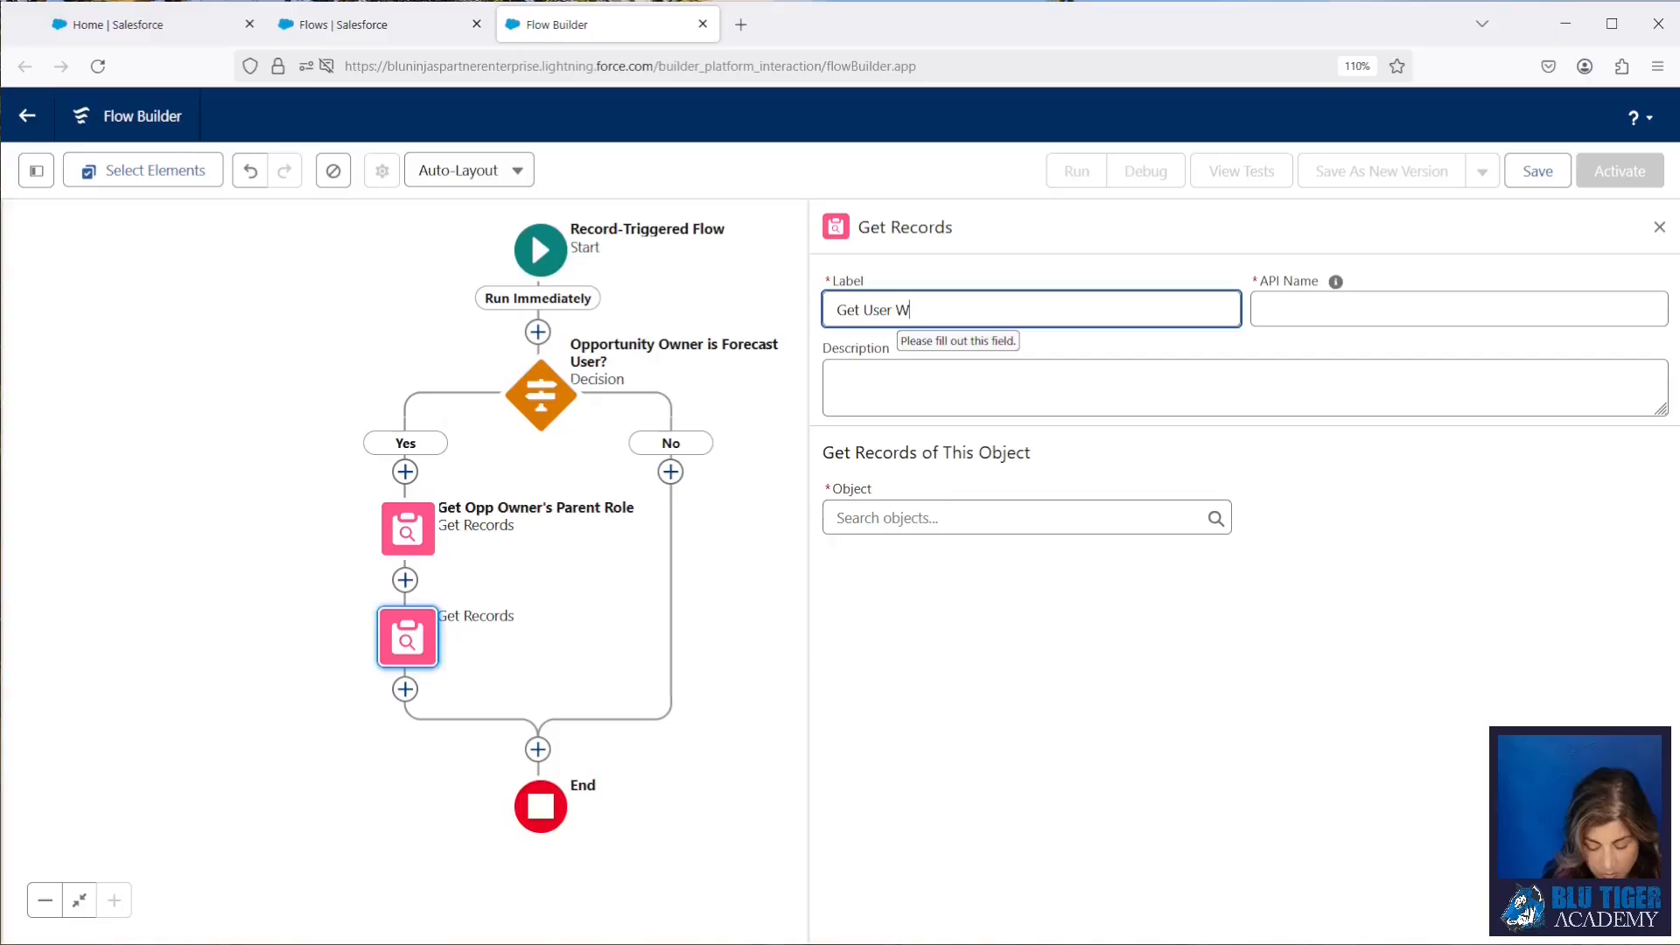
pyautogui.write('ith Parent Role')
pyautogui.press('Tab')
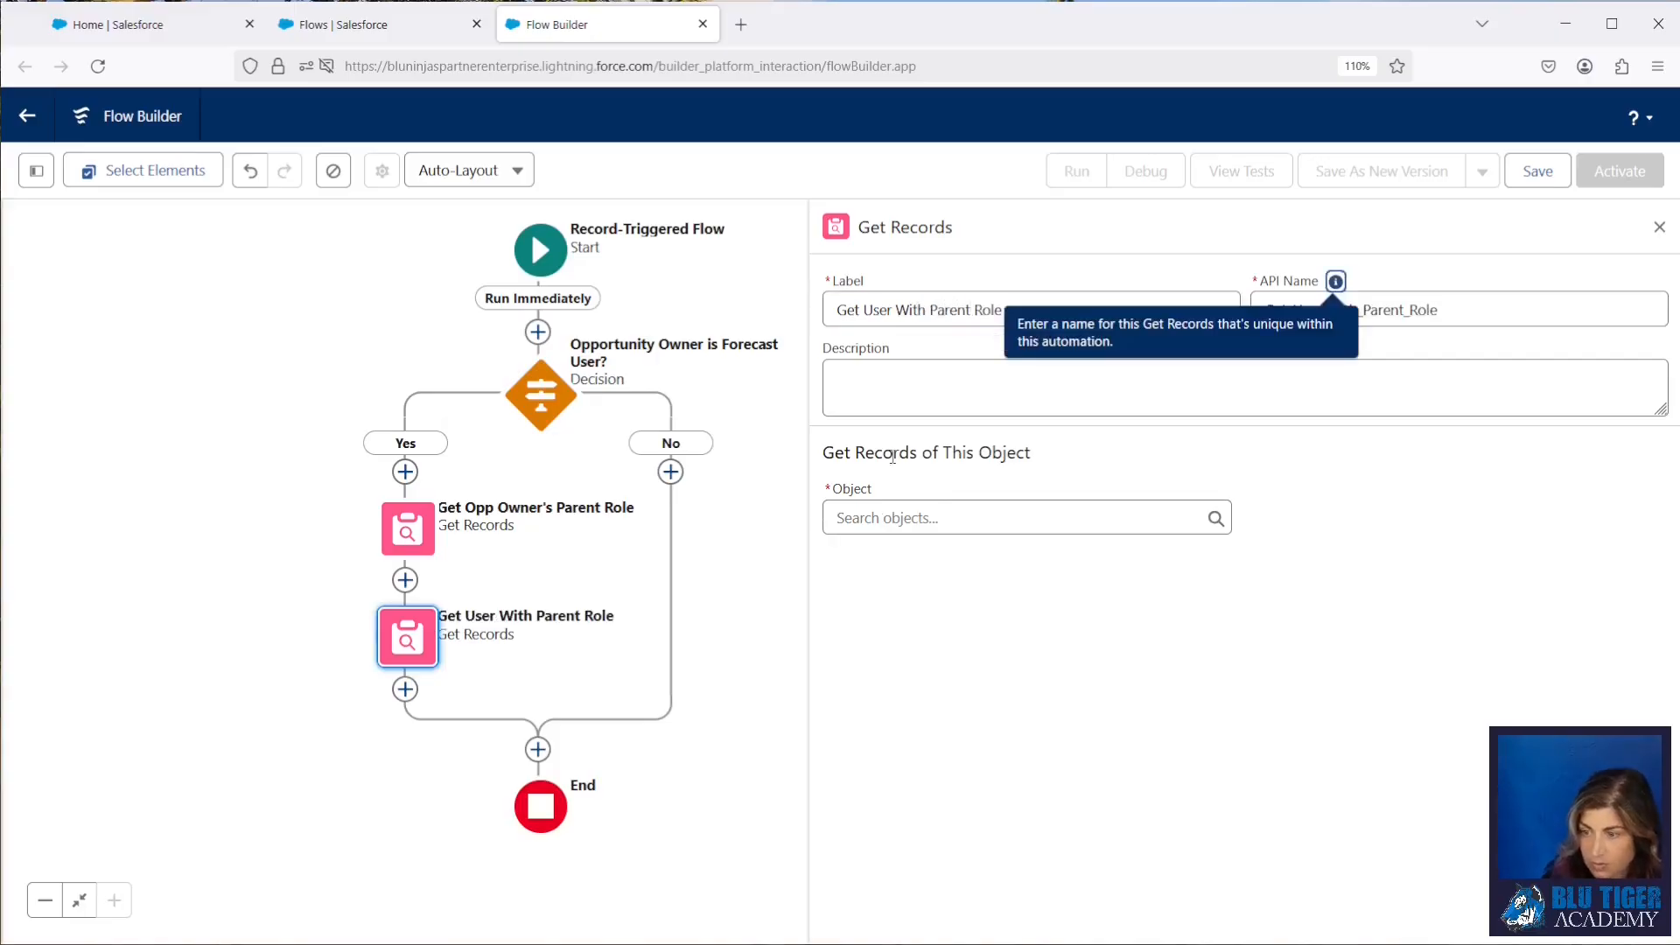
# Step: Set the Get User With Parent Role element to retrieve records of the User object
pyautogui.click(879, 510)
pyautogui.write('User')
pyautogui.scroll(-5, 1006, 689)
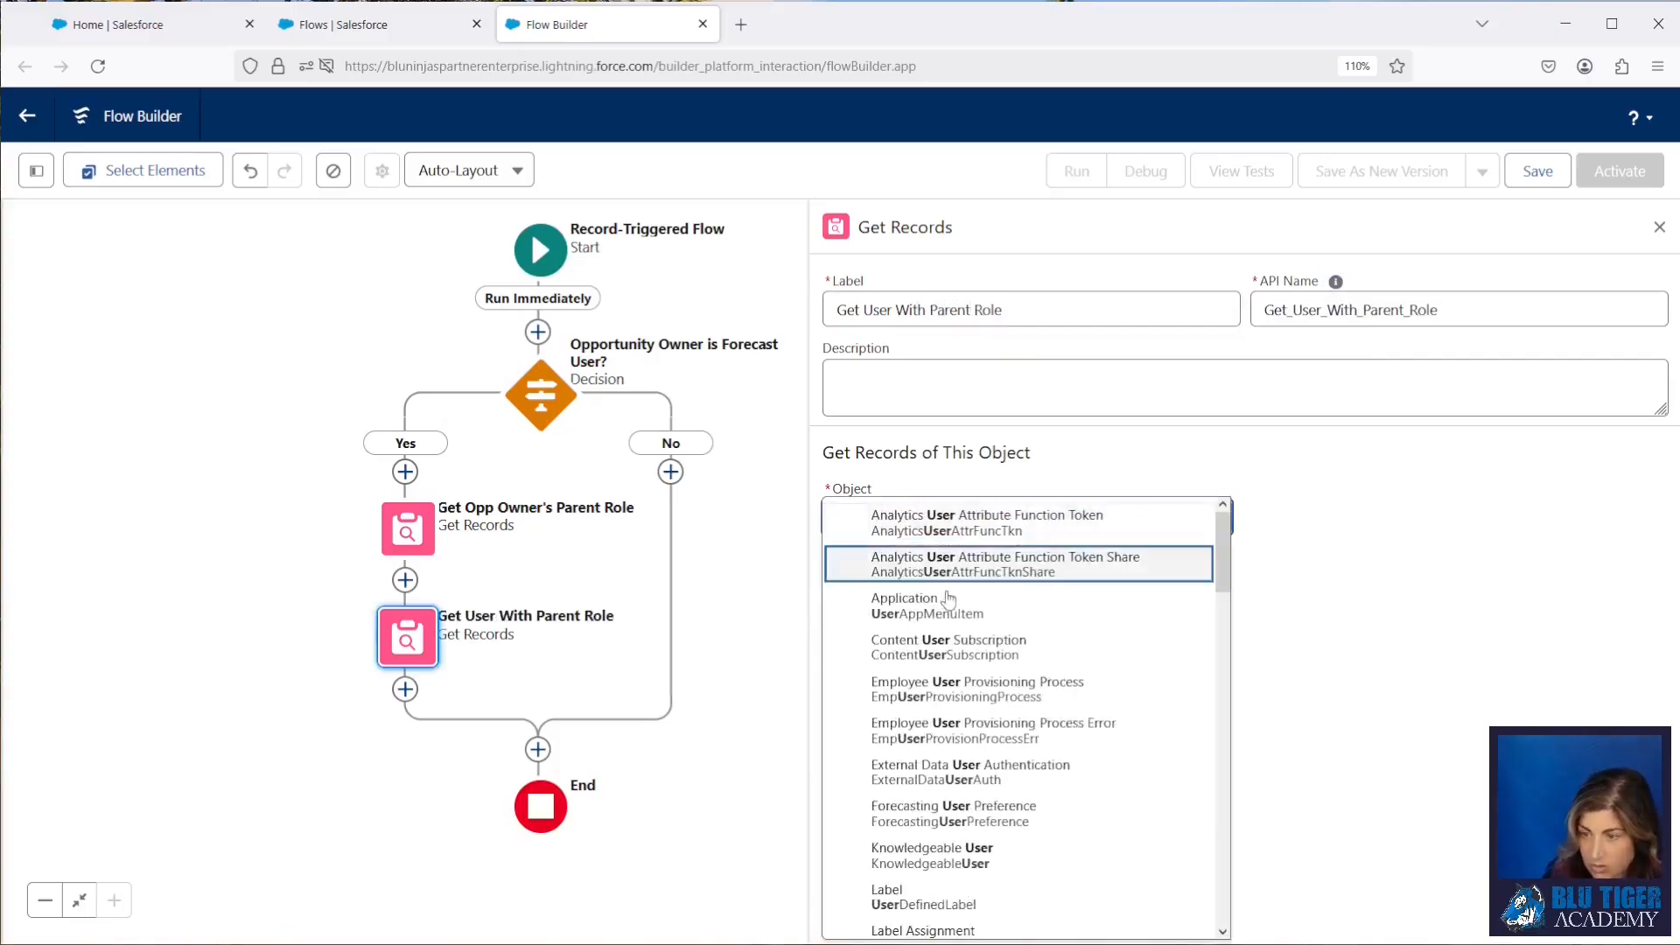
pyautogui.click(901, 798)
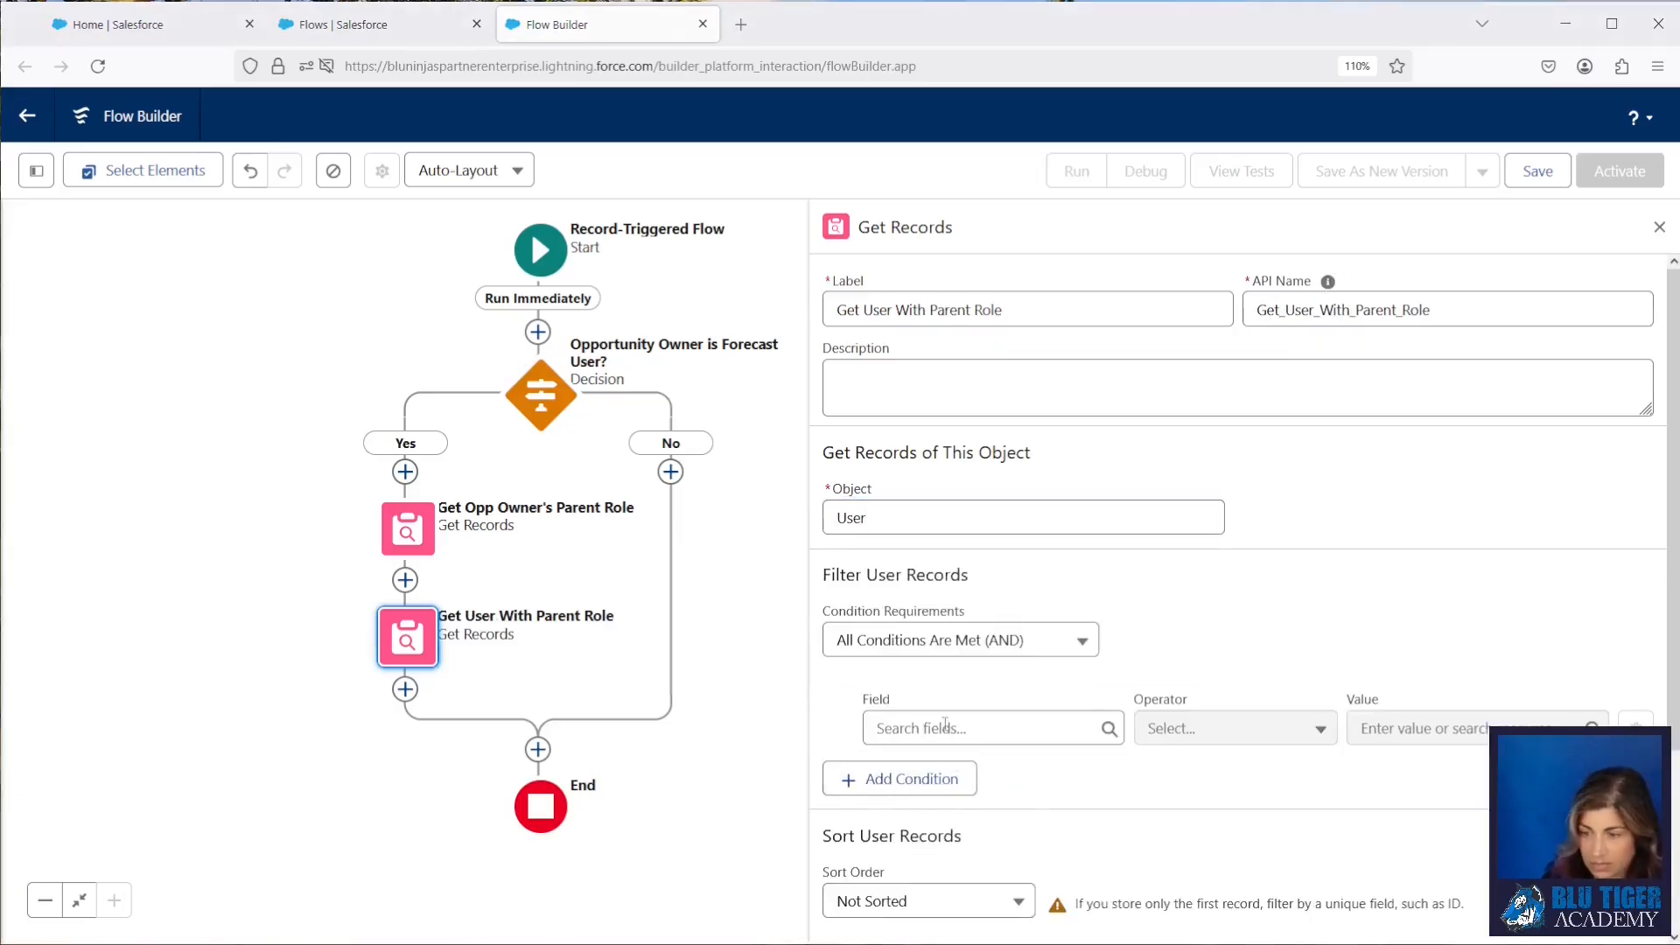
# Step: Filter the User records where UserRoleId Equals {!Get_Opp_Owner_s_Parent_Role.ParentRoleId}
pyautogui.click(945, 726)
pyautogui.write('userrole')
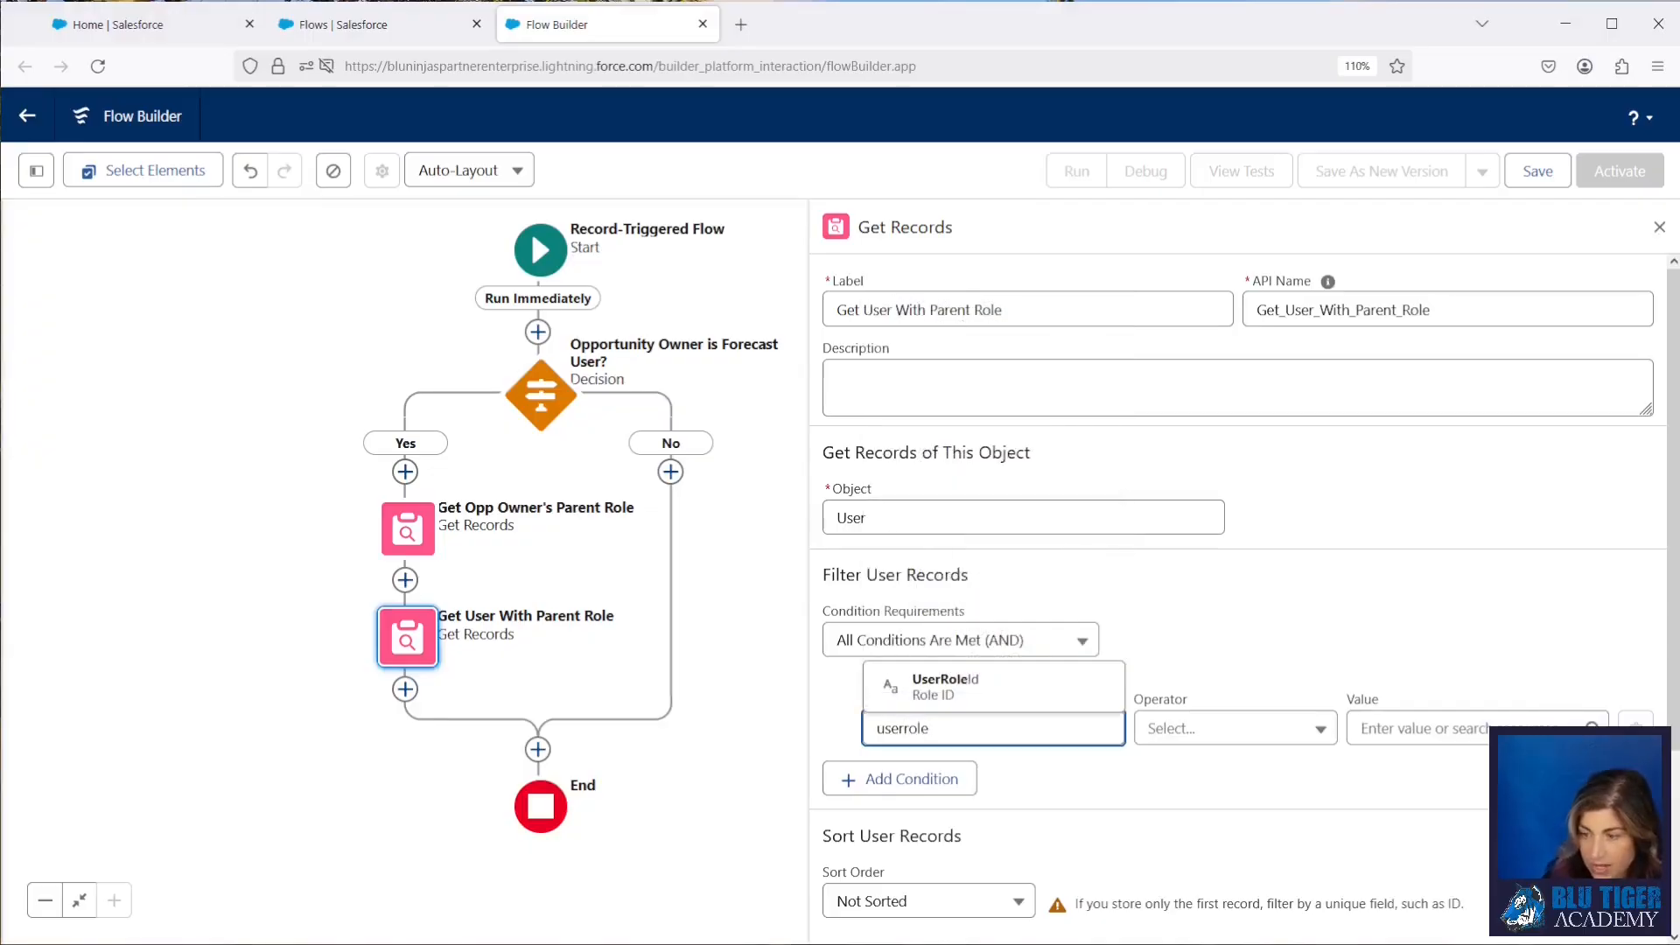
pyautogui.click(962, 690)
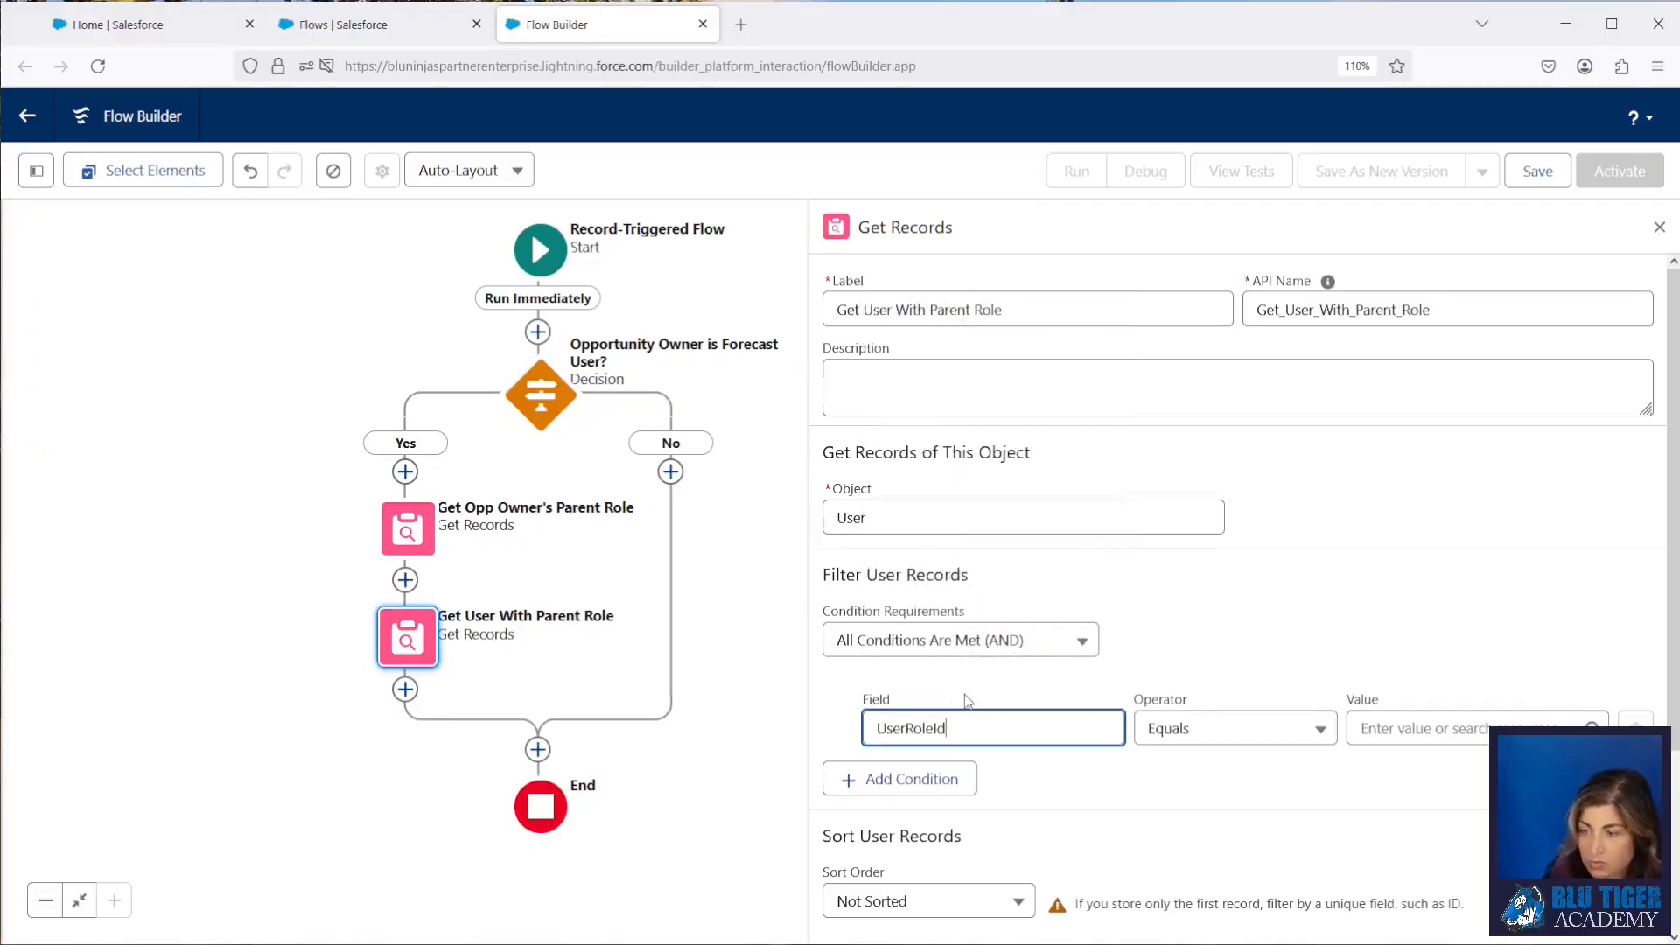
pyautogui.click(1420, 730)
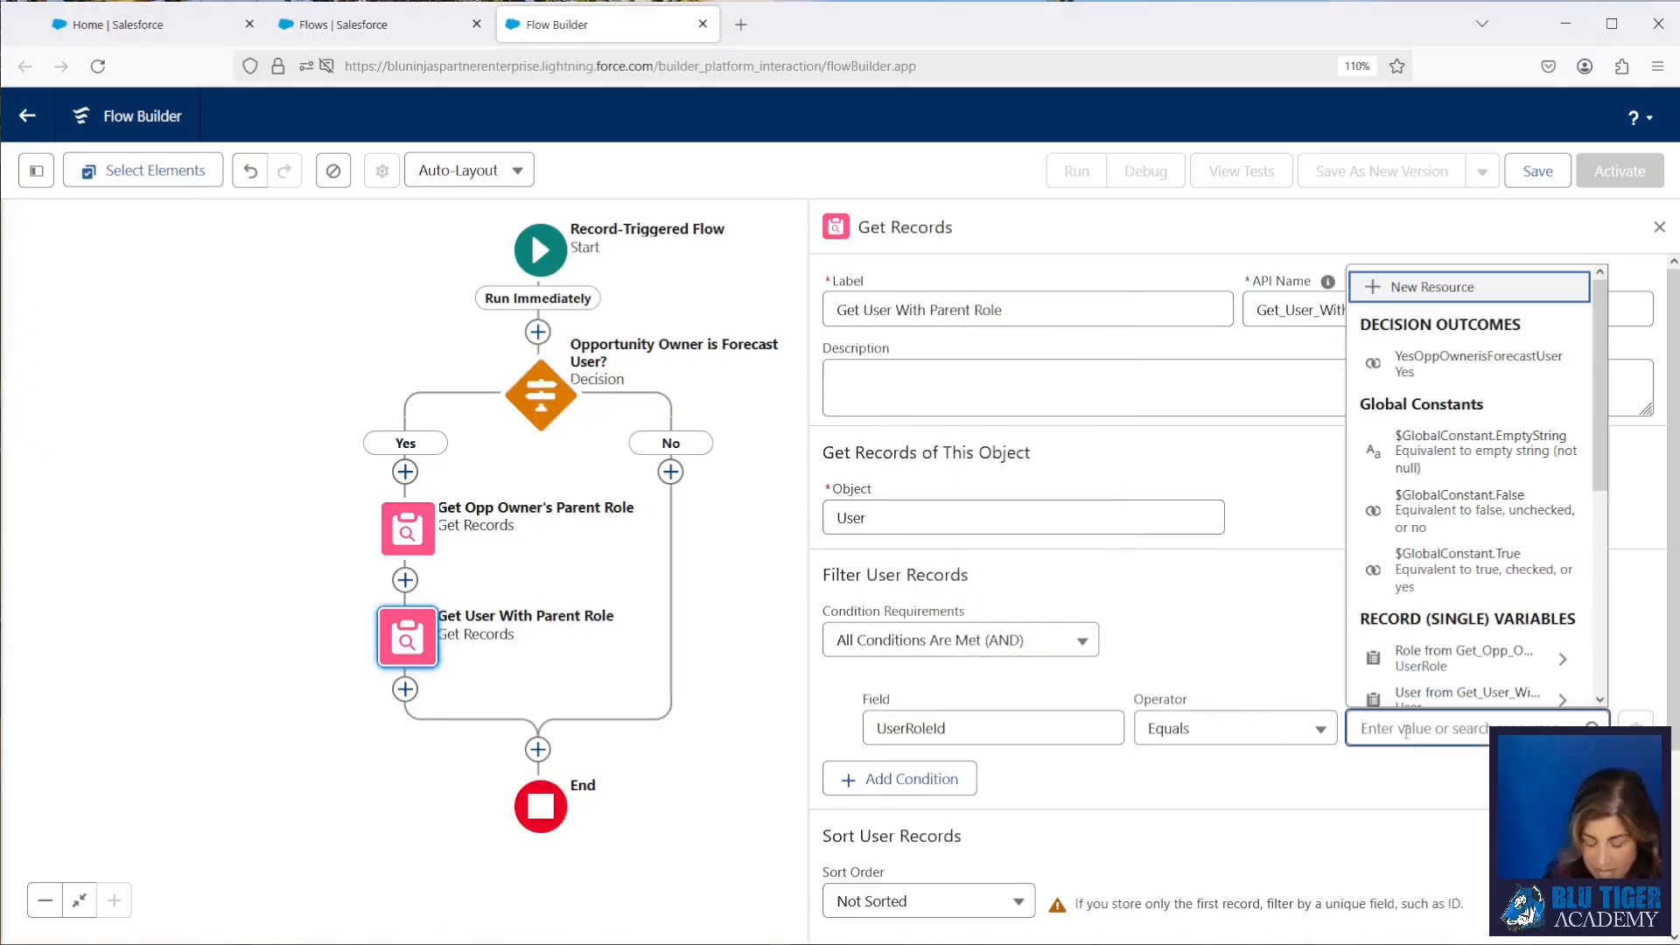
pyautogui.write('get')
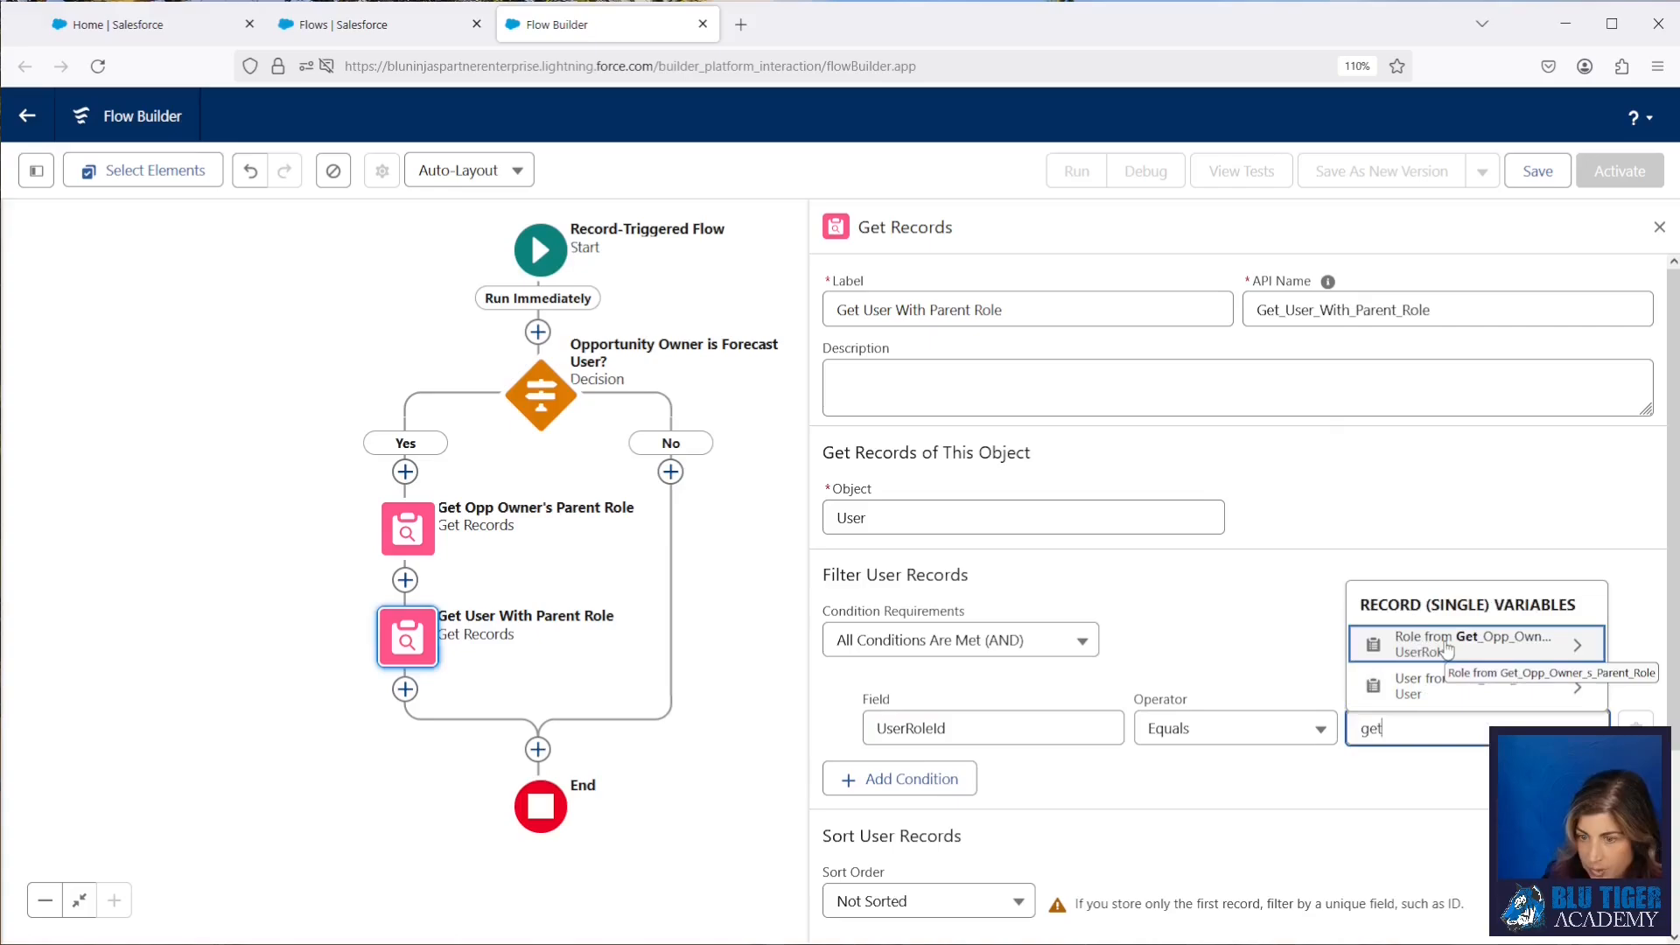
pyautogui.click(1446, 646)
pyautogui.write('P')
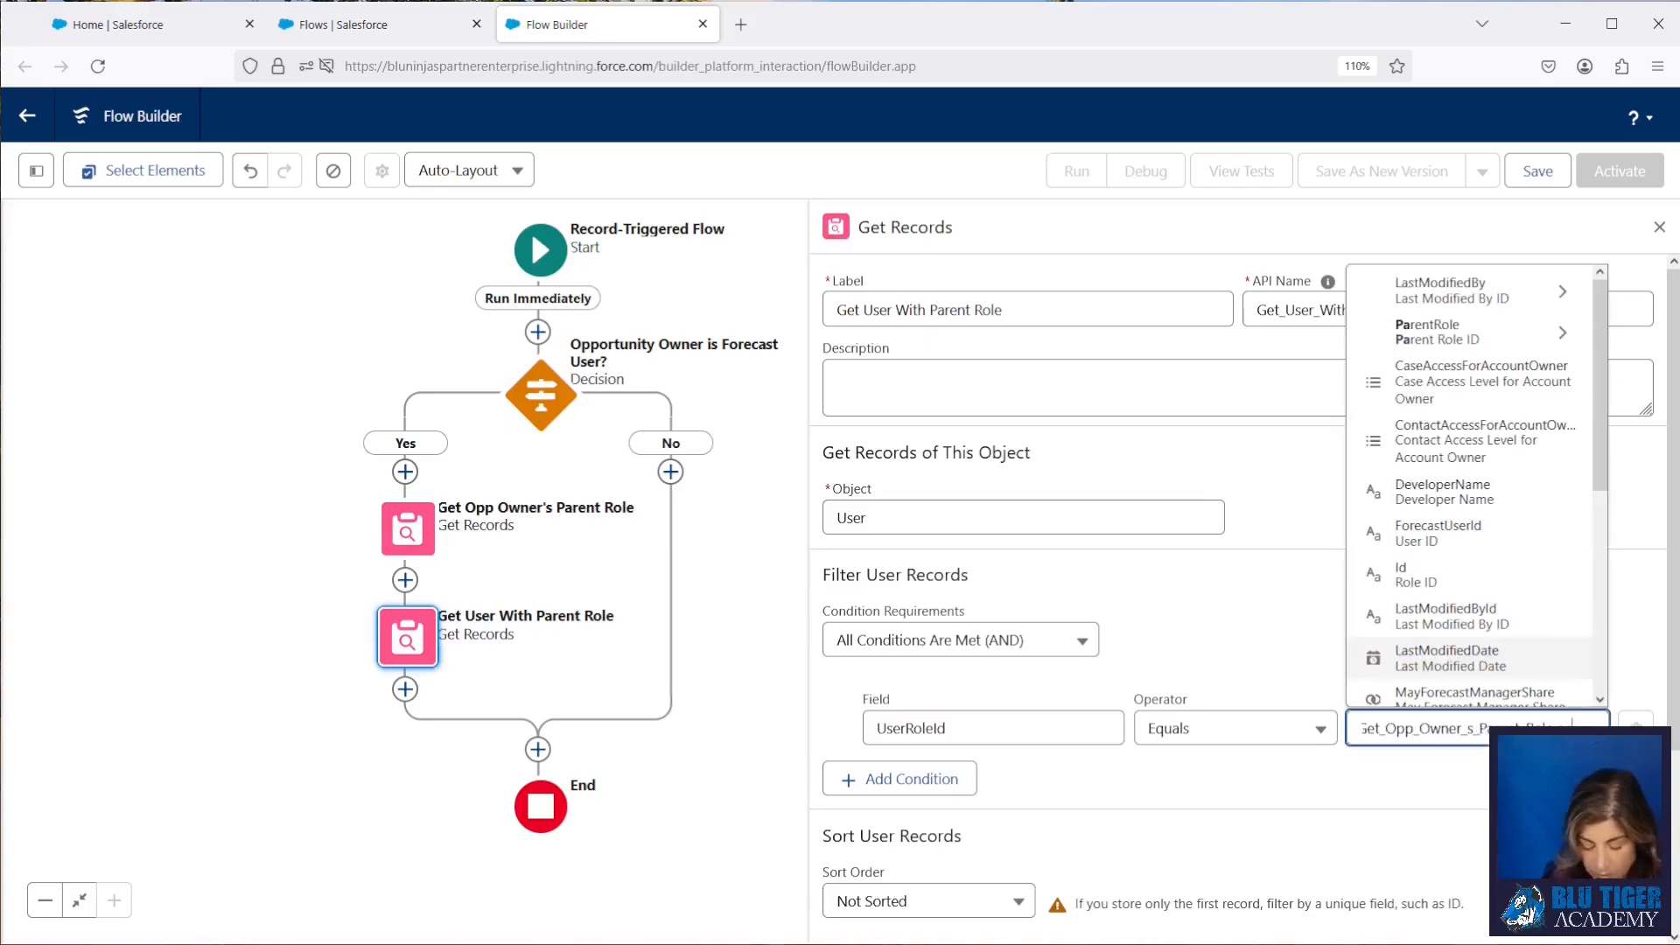
pyautogui.write('arentRole')
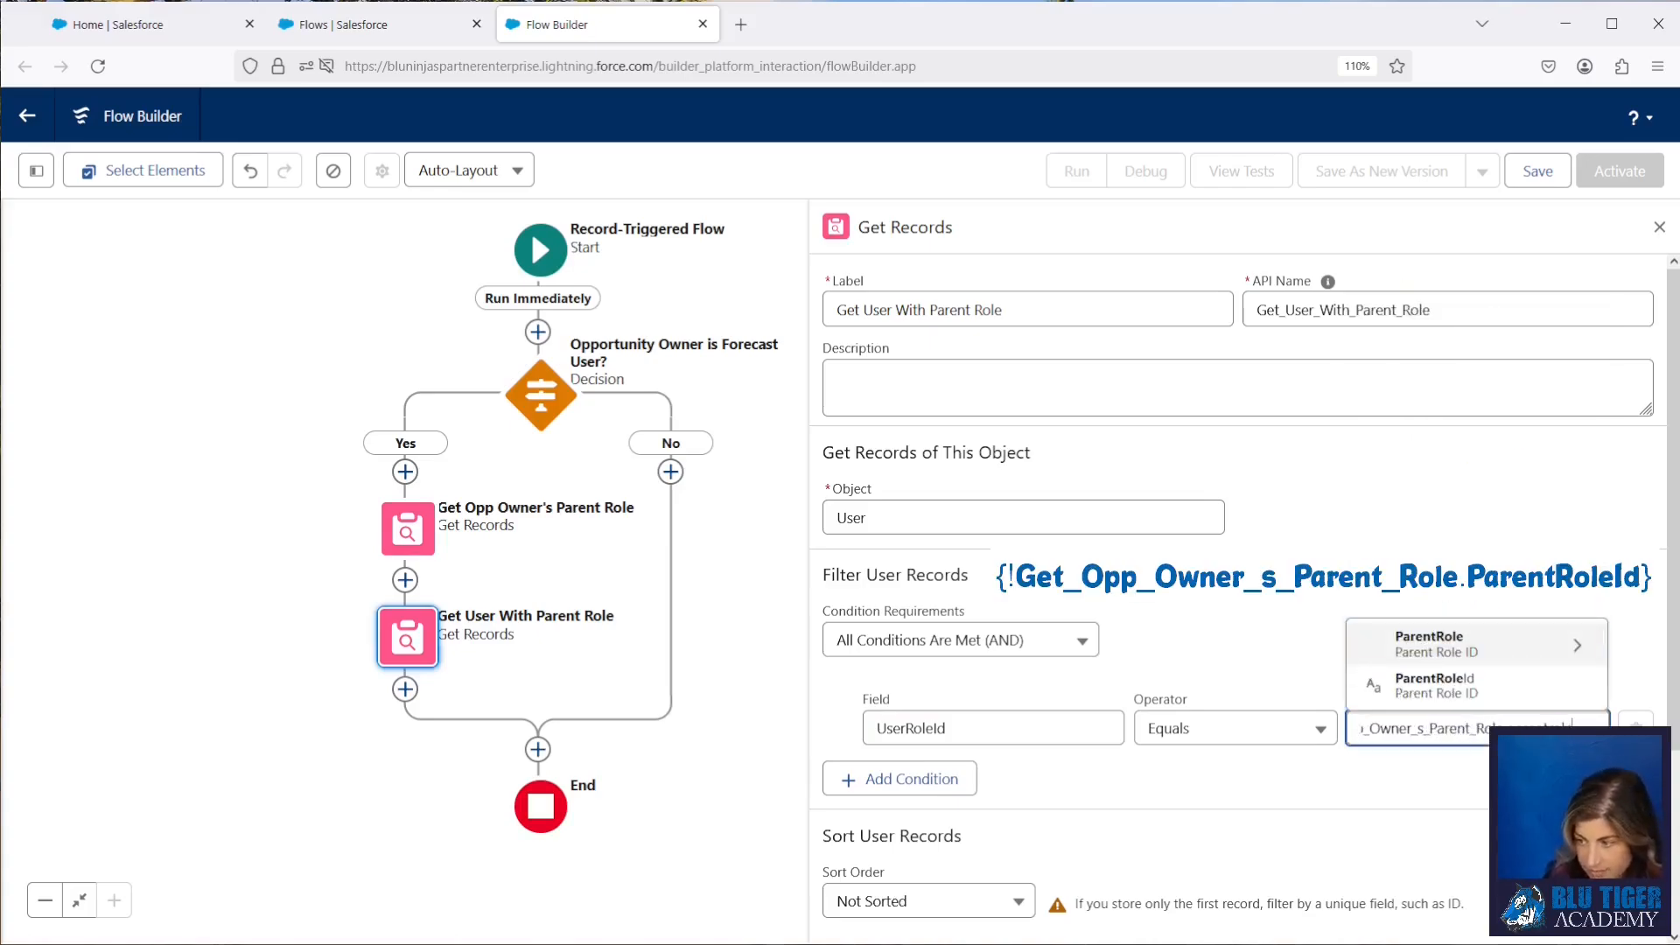
pyautogui.click(1411, 686)
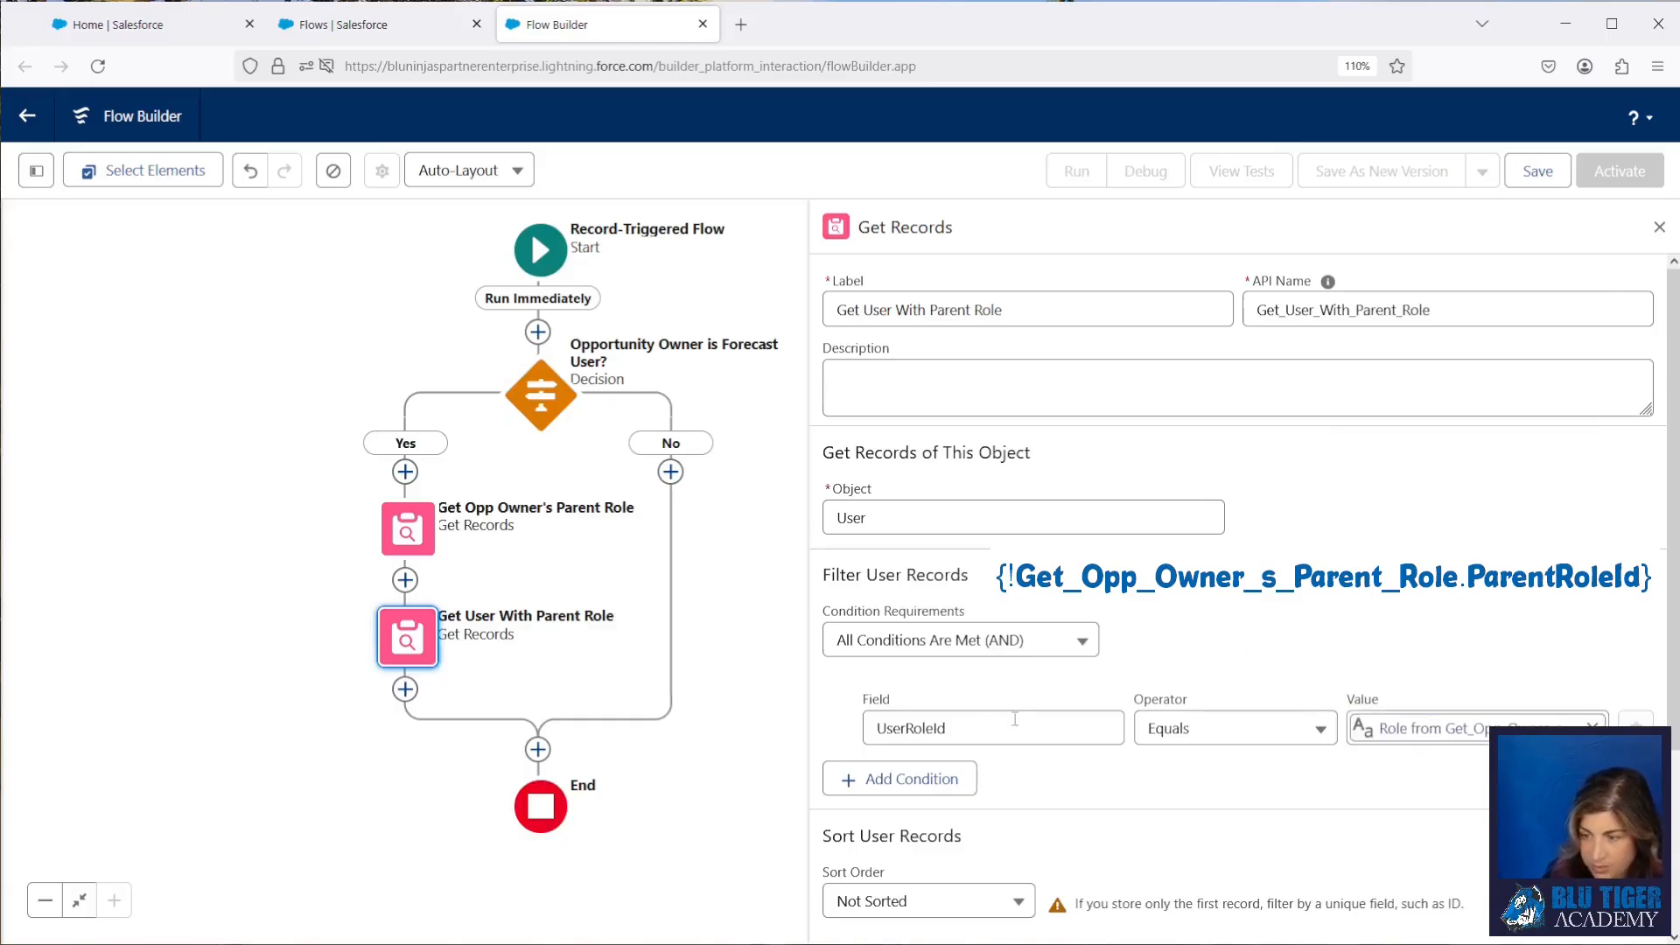
# Step: Add a second filter condition to the User records requiring IsActive Equals True
pyautogui.click(945, 780)
pyautogui.click(954, 799)
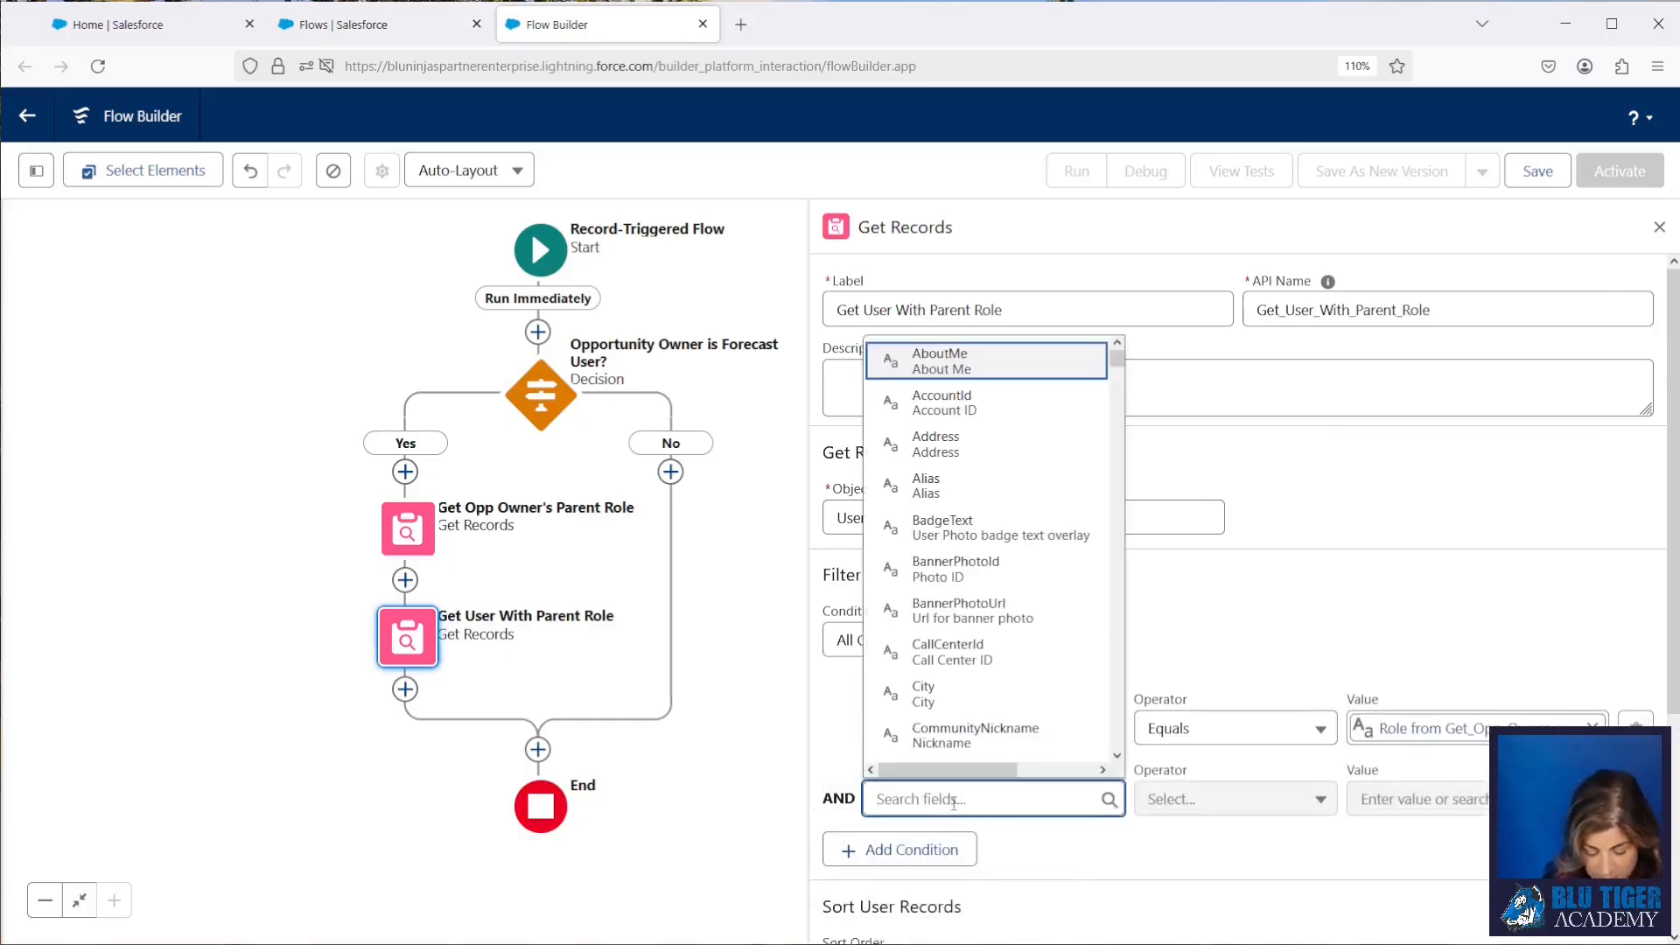
pyautogui.write('isa')
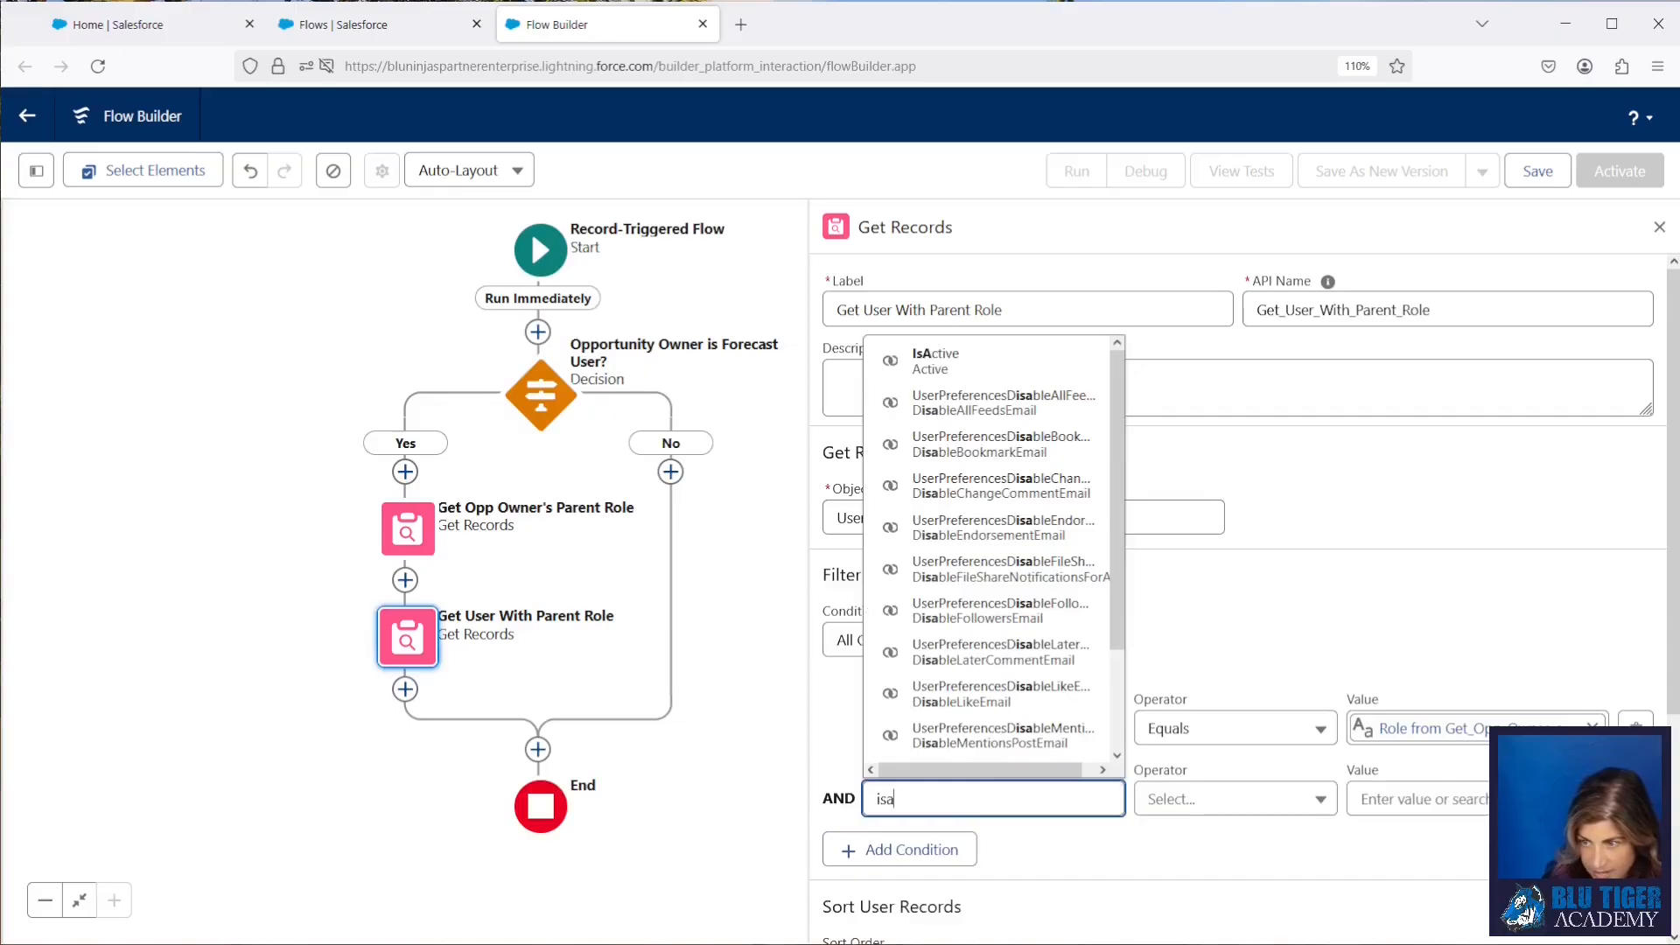
pyautogui.click(932, 360)
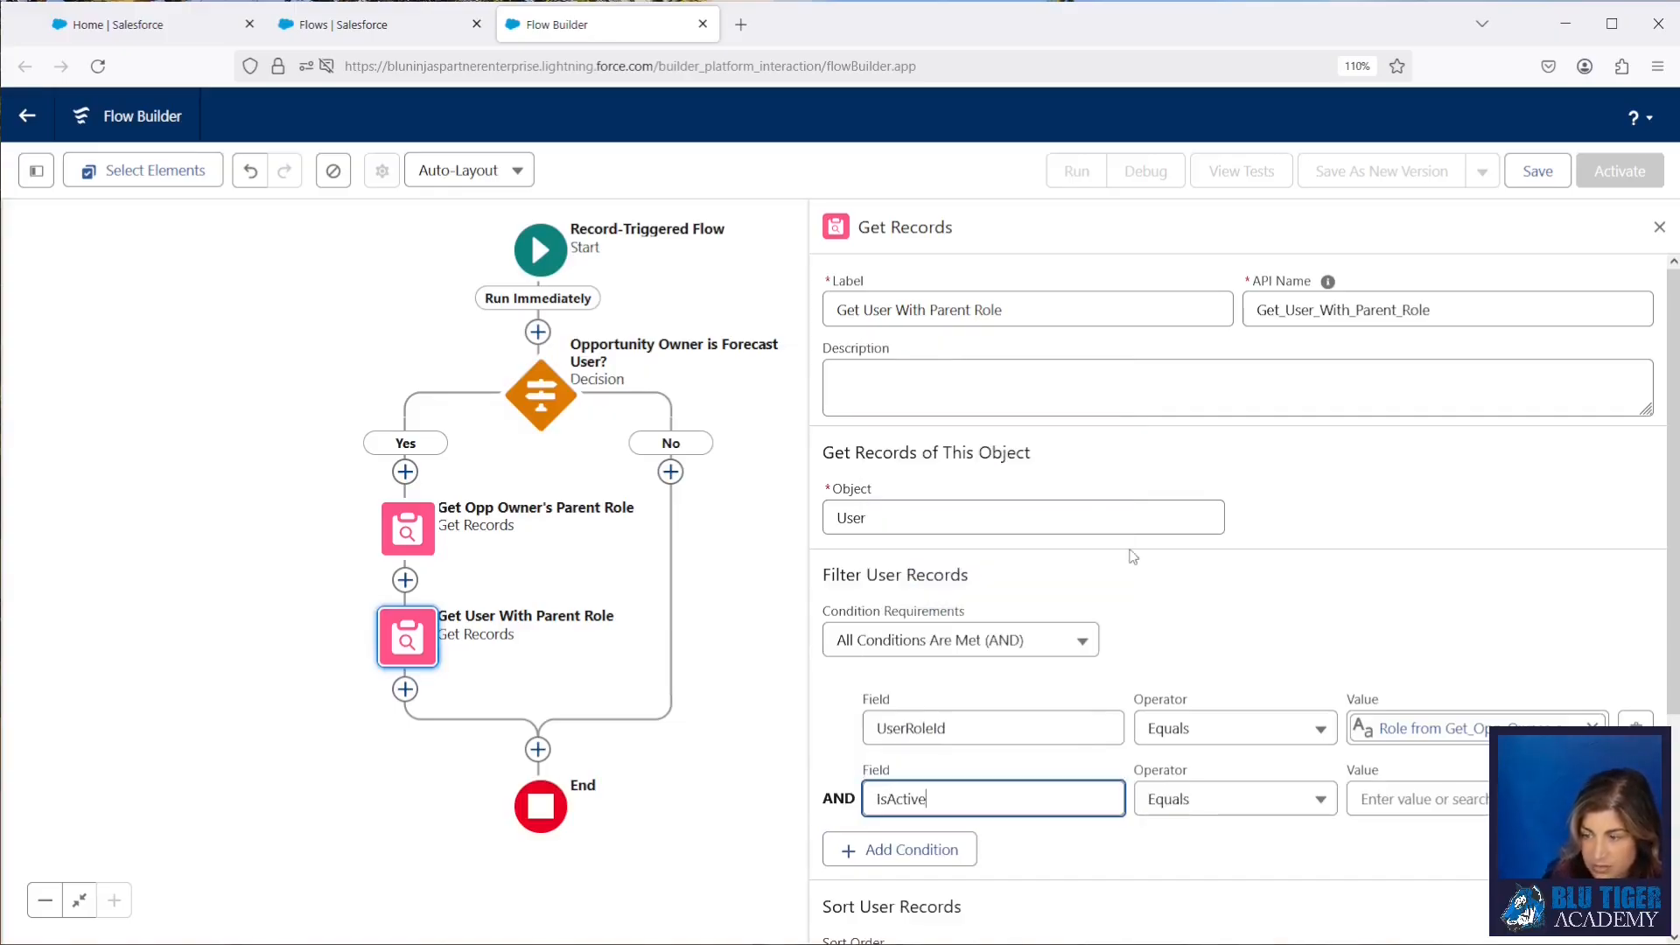
pyautogui.click(1394, 801)
pyautogui.write('tru')
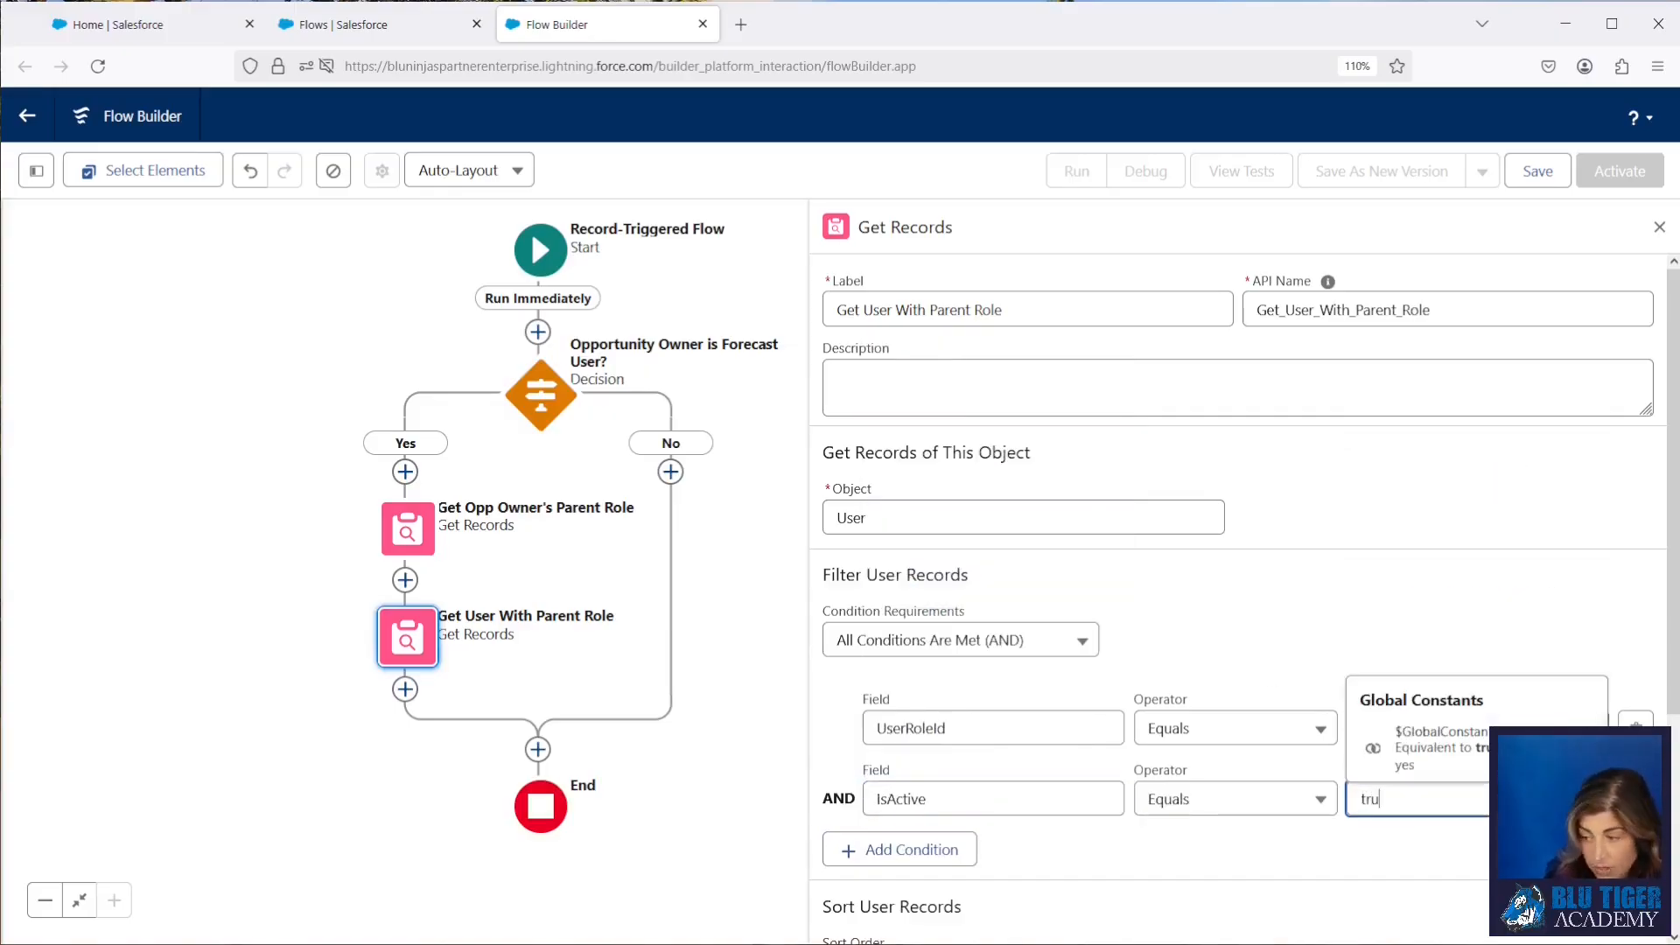
pyautogui.write('e')
pyautogui.click(1409, 748)
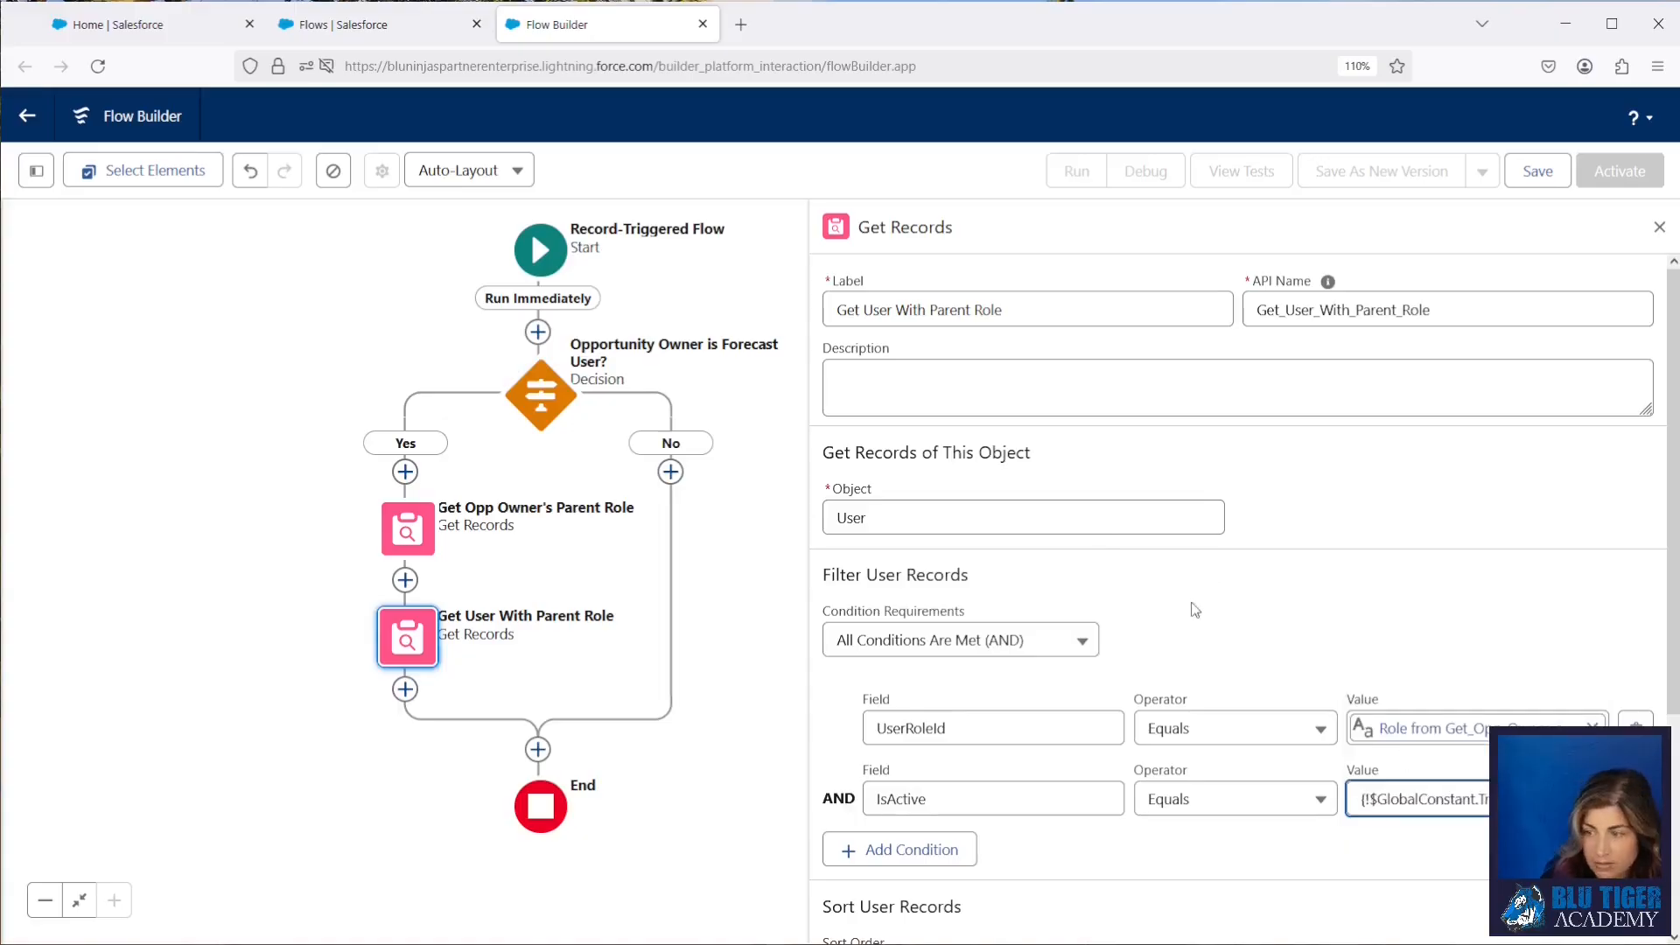
# Step: Add a Decision element below Get User With Parent Role, labelled "Opp Owner's Parent Role User Exists?"
pyautogui.click(406, 689)
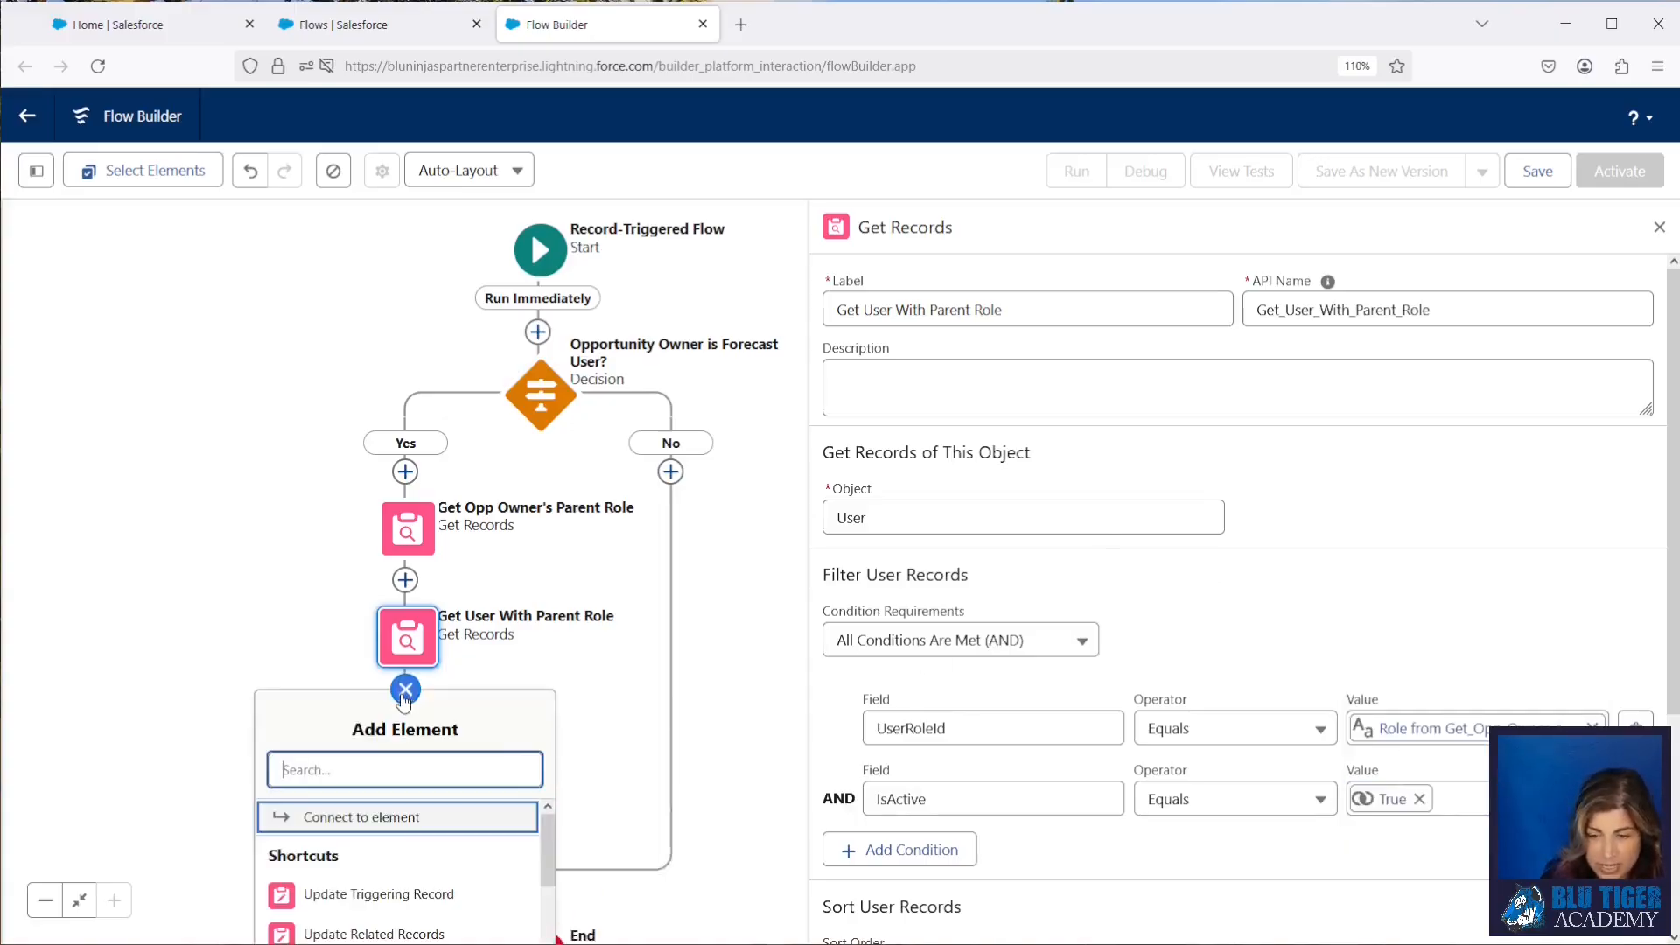
pyautogui.write('dec')
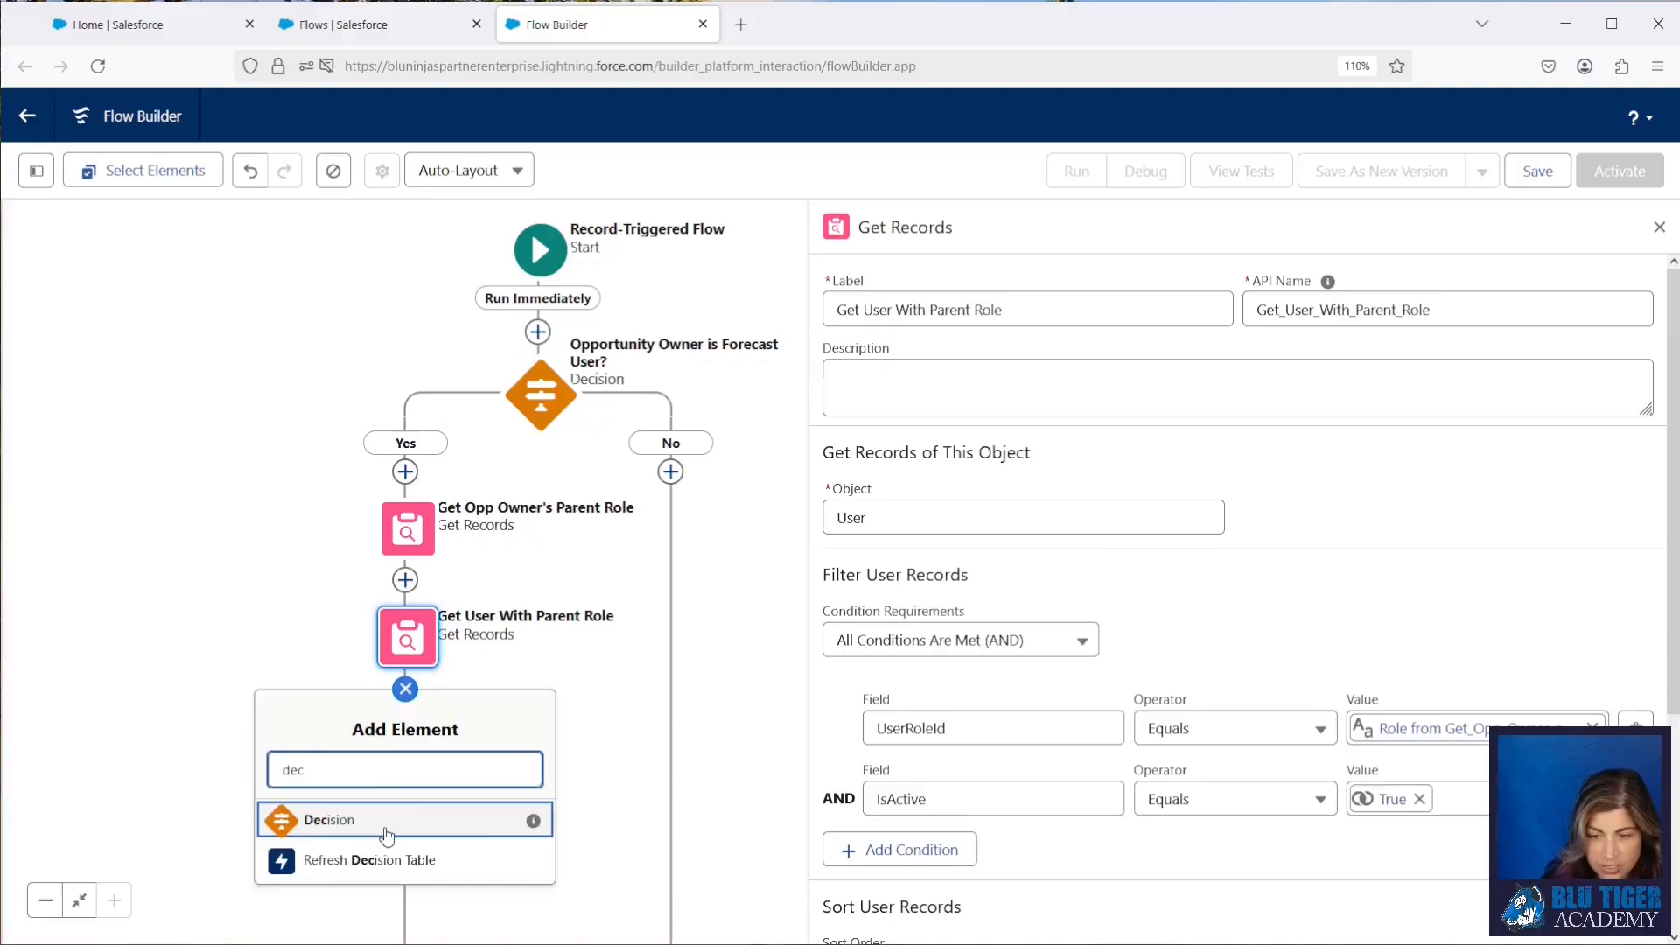
pyautogui.click(411, 821)
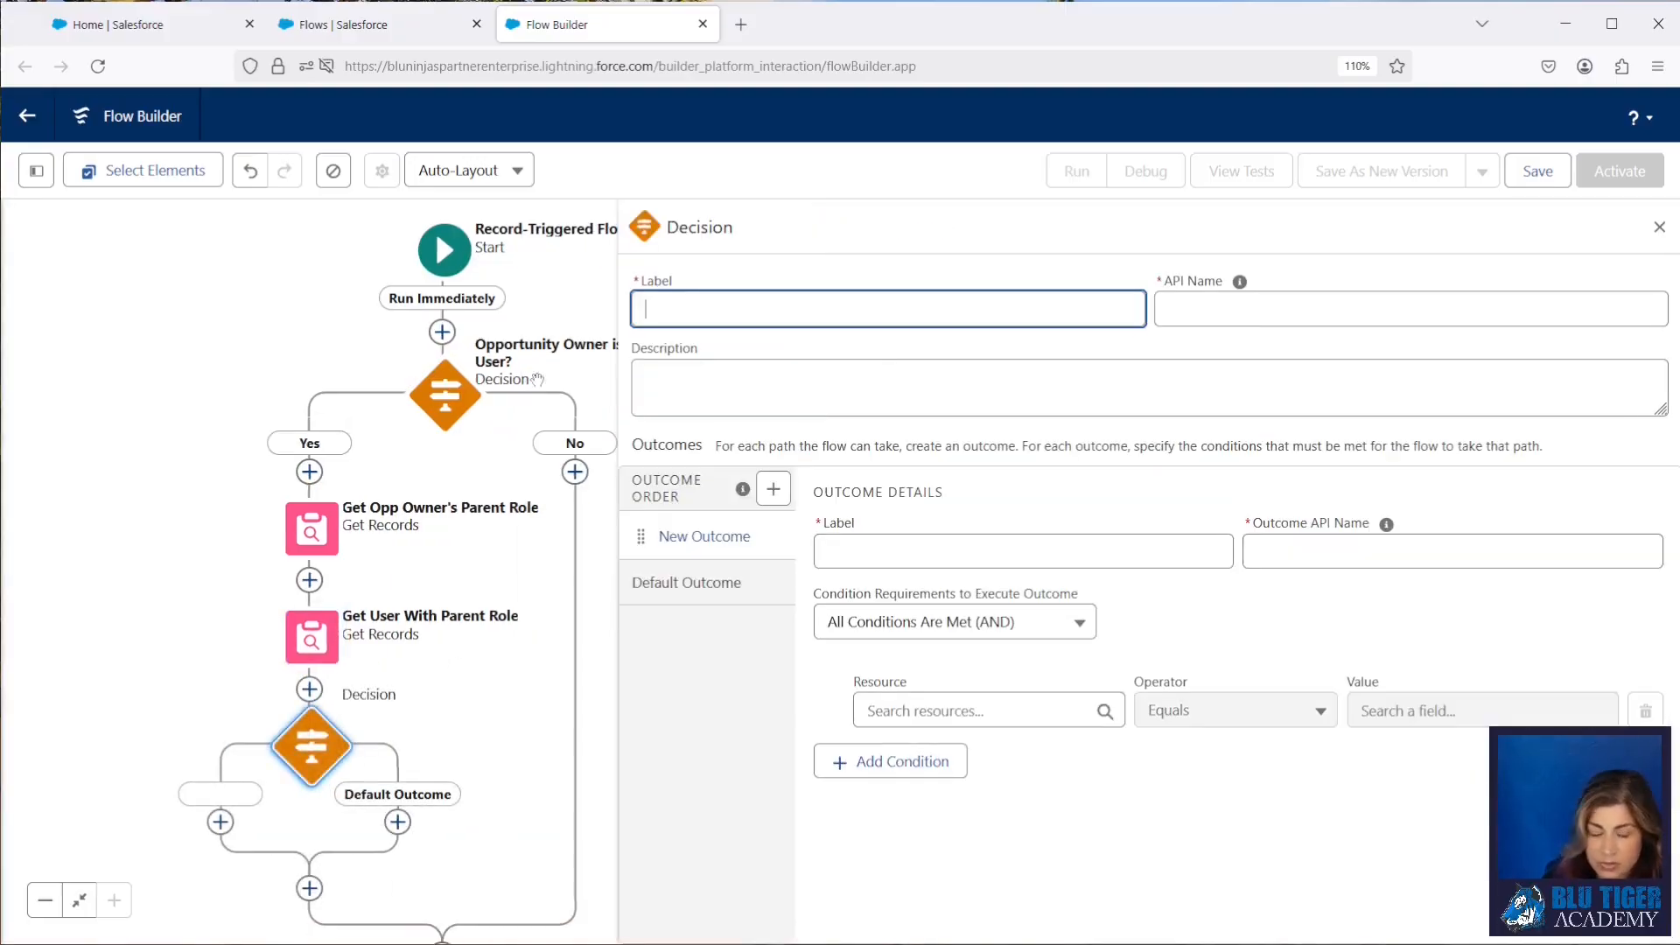
pyautogui.write("Opp Owner's Parent Role User Exists?")
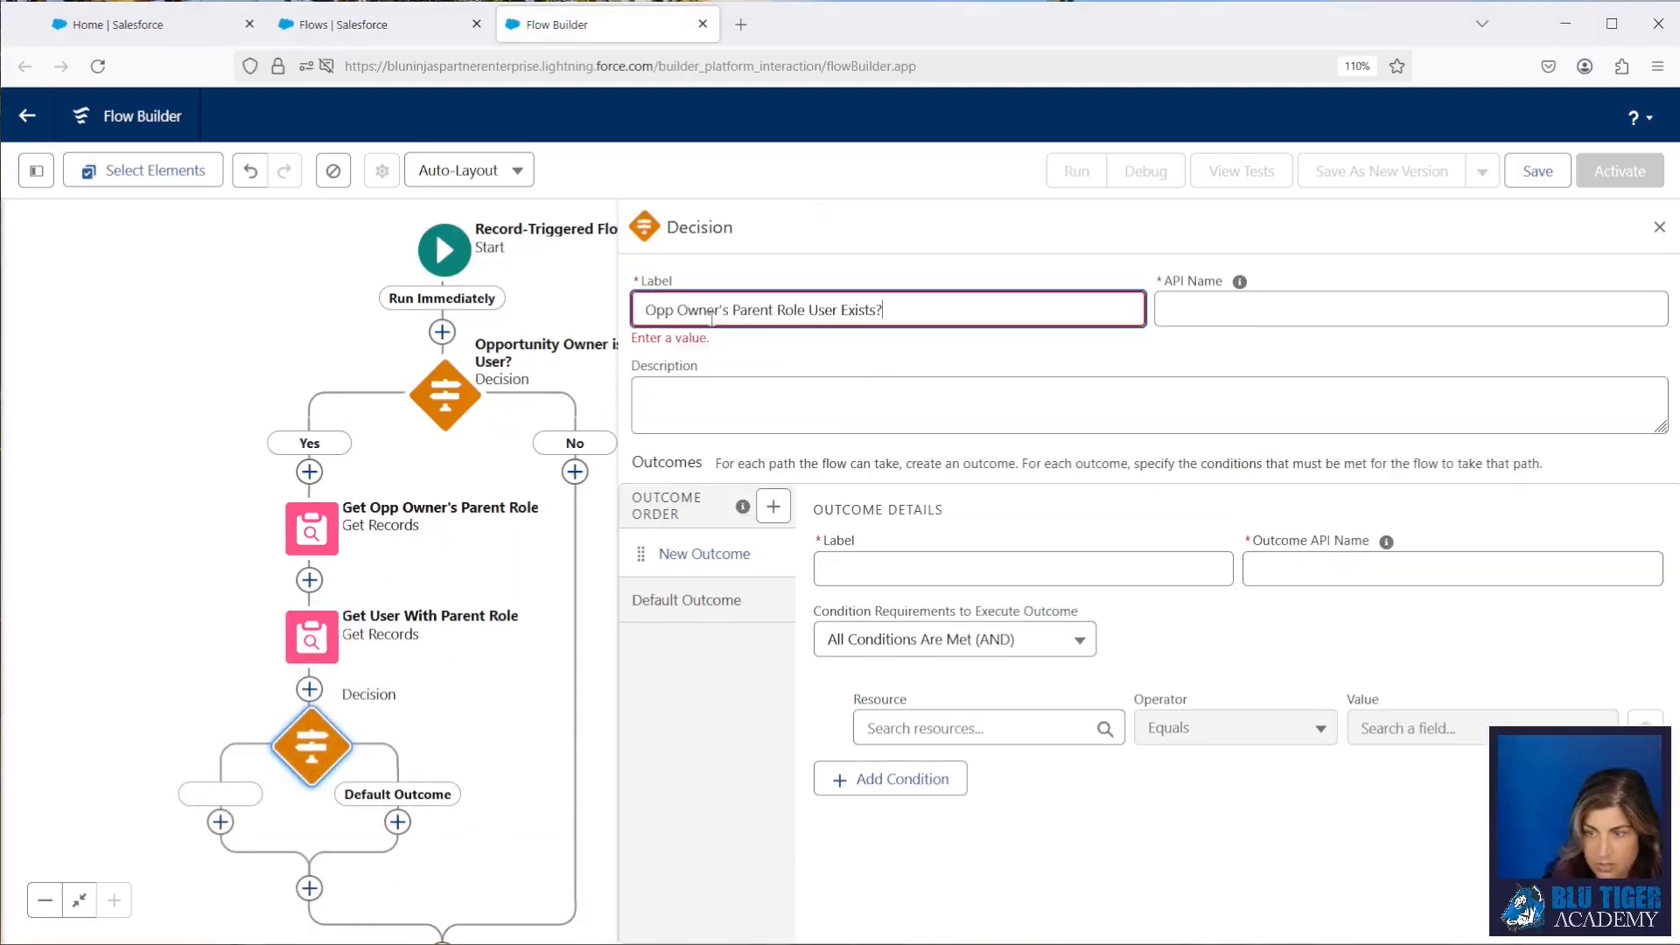
pyautogui.click(970, 378)
# Step: Label the decision's first outcome "Yes" with the outcome API name YesParentRoleUserExists
pyautogui.click(919, 569)
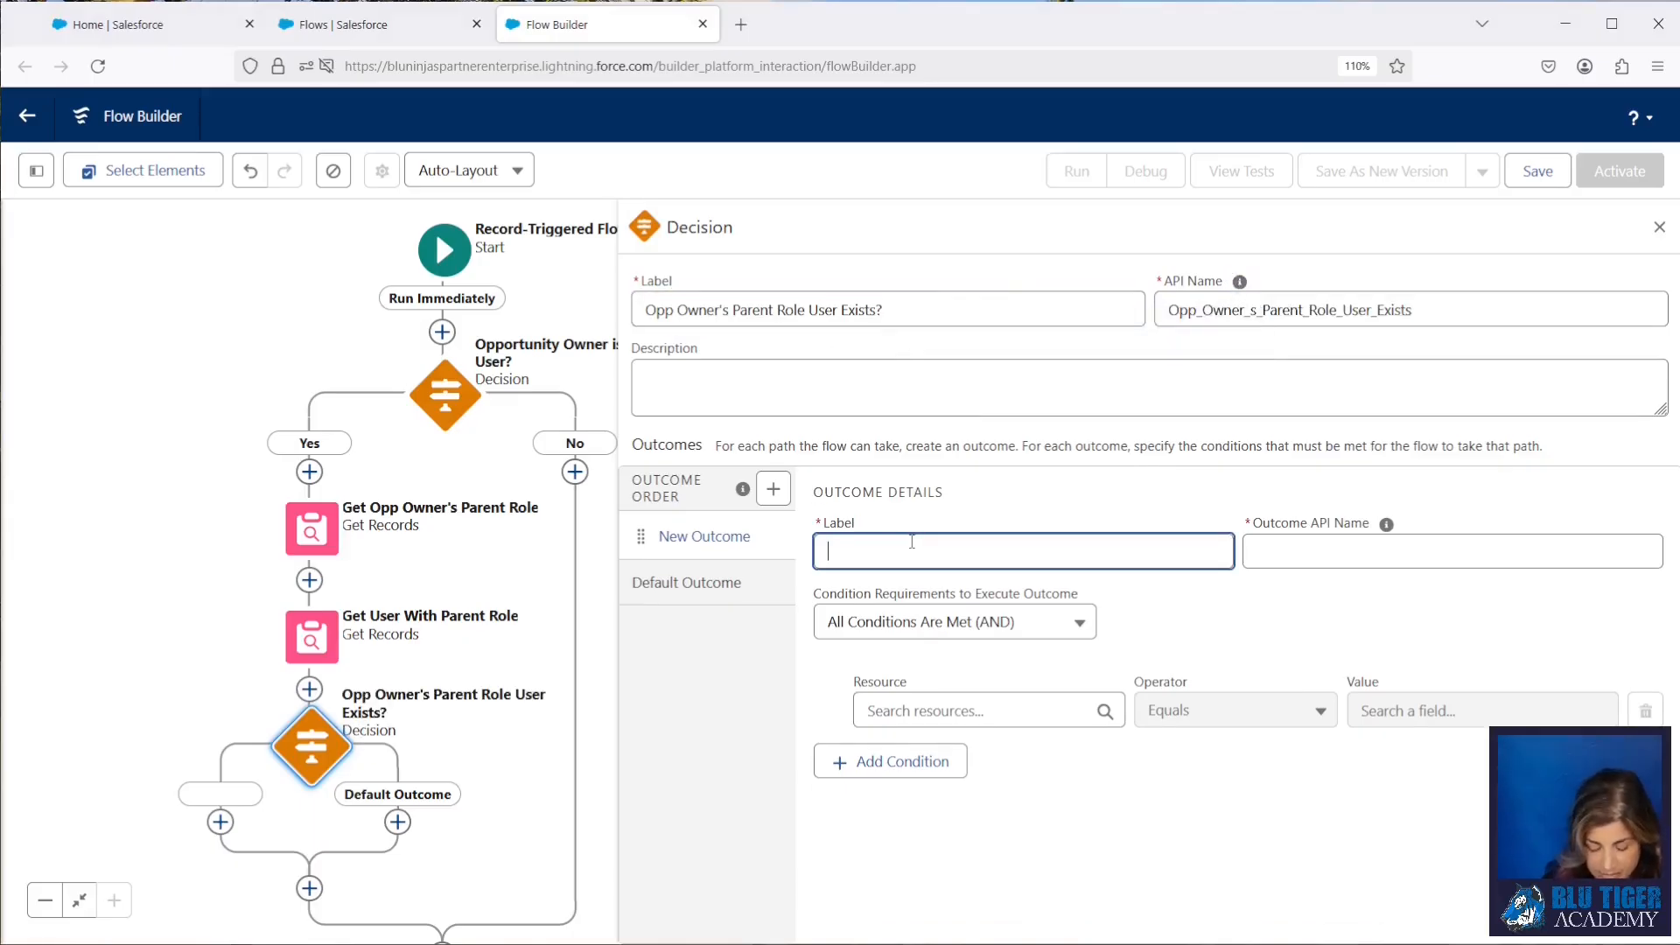
pyautogui.write('Yes')
pyautogui.click(1171, 698)
pyautogui.click(995, 709)
pyautogui.click(1330, 551)
pyautogui.write('ParentRoleUserExists')
# Step: Set the Yes outcome's condition to the User from Get User With Parent Role, Is Null, False
pyautogui.click(995, 707)
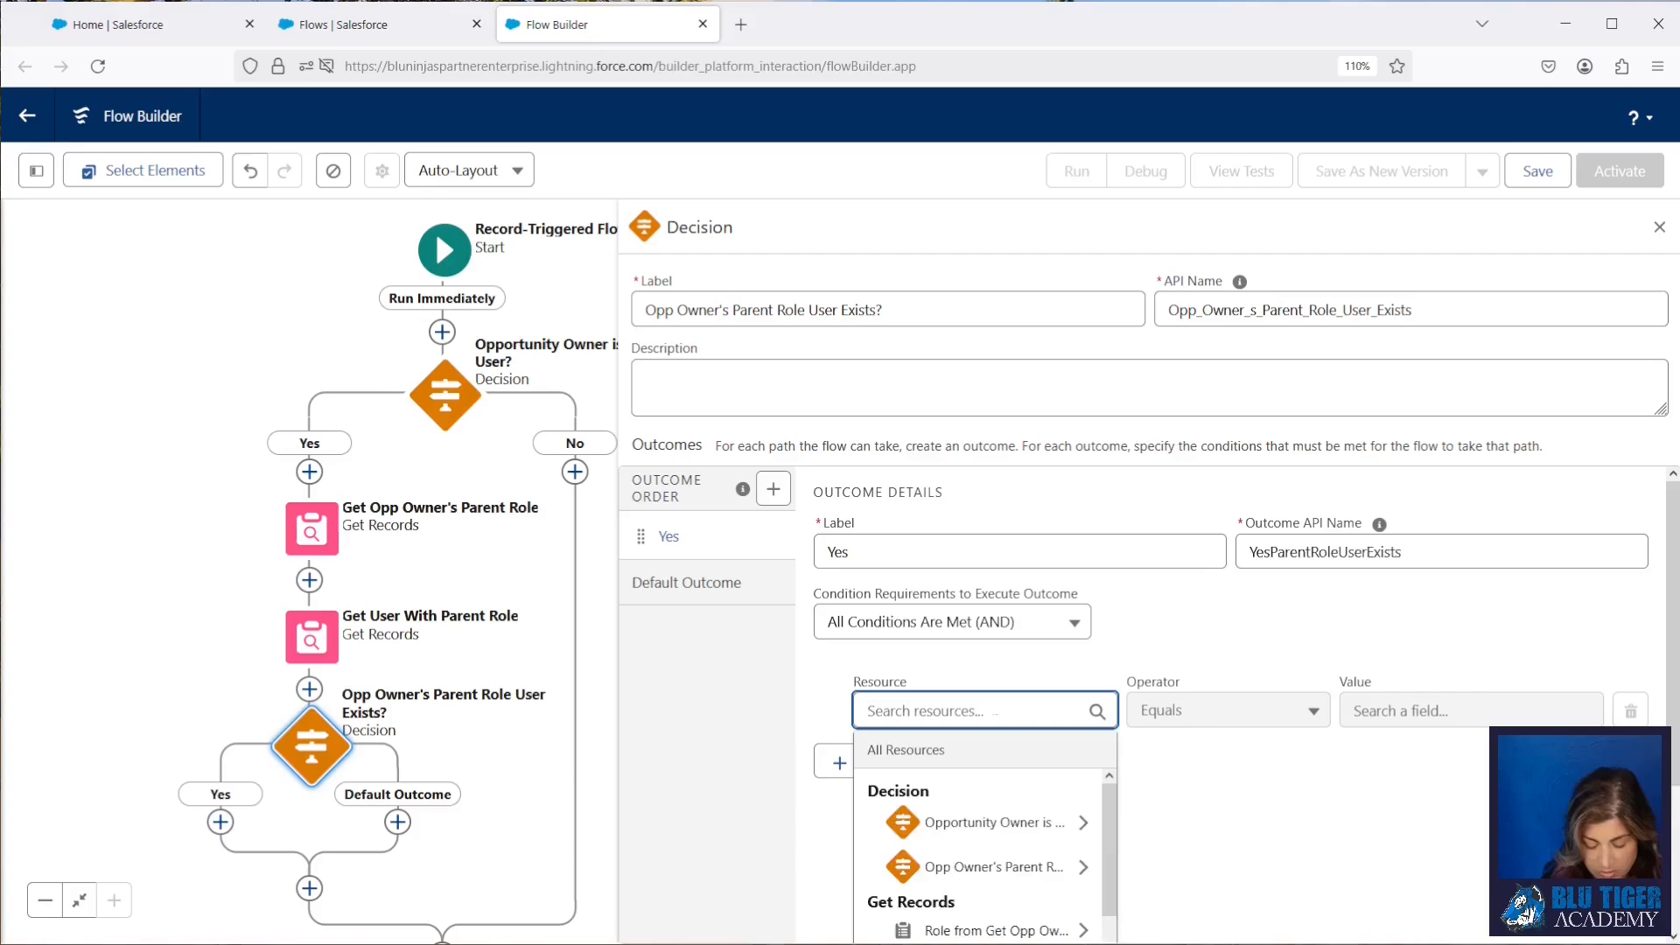
pyautogui.write('get')
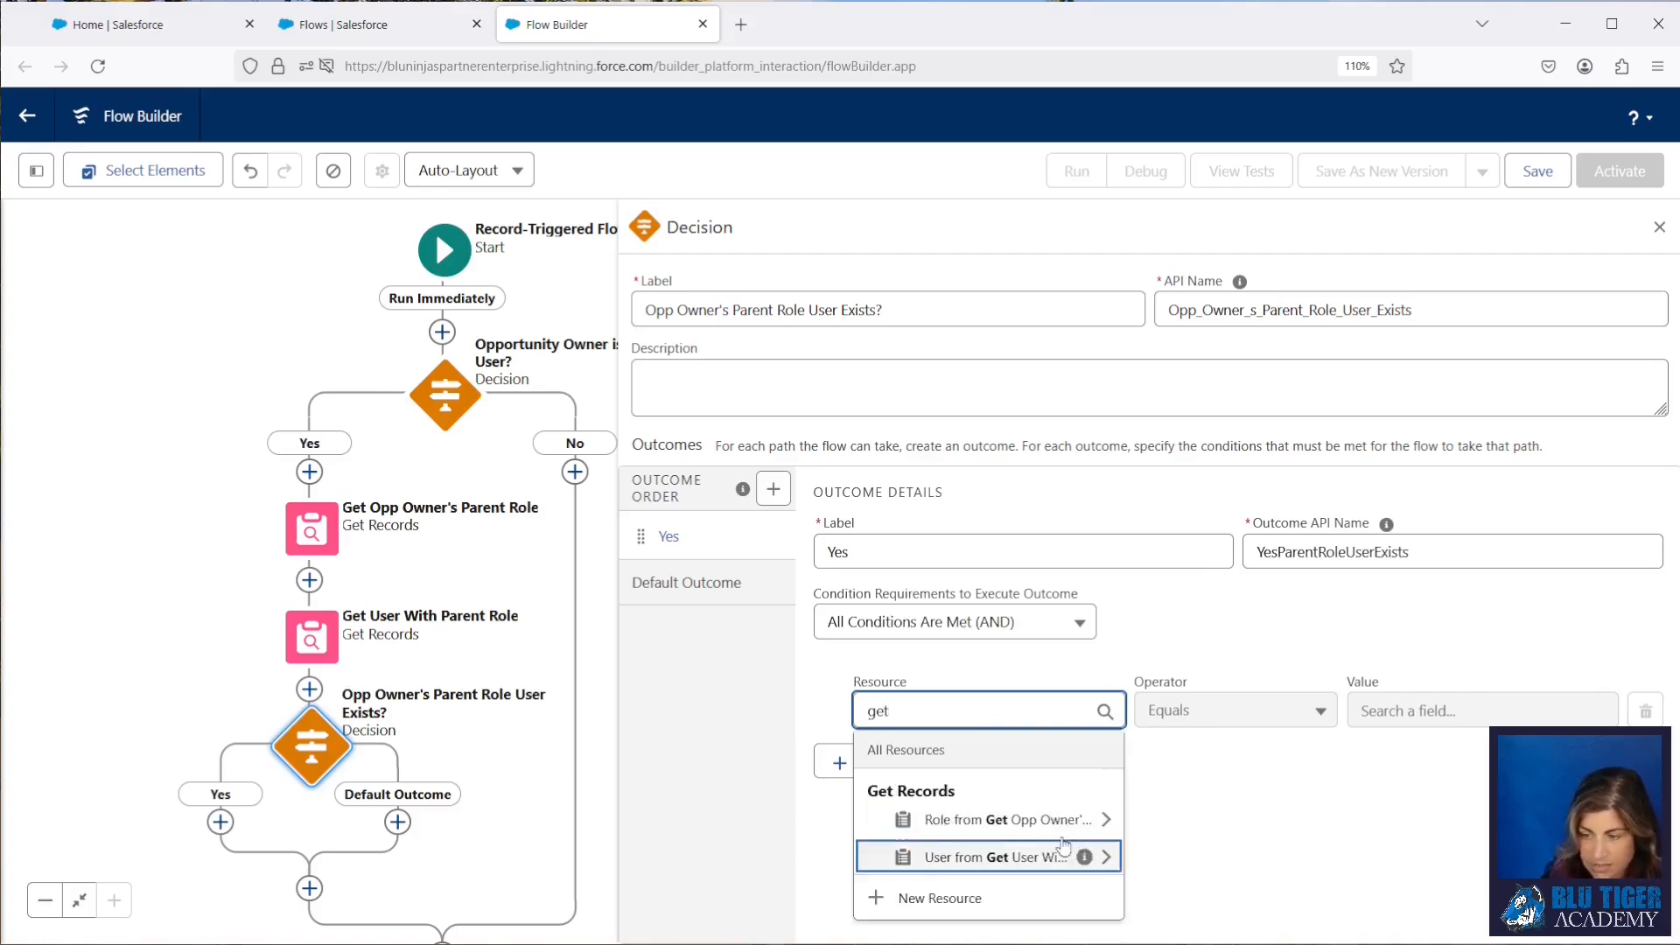
pyautogui.click(1006, 857)
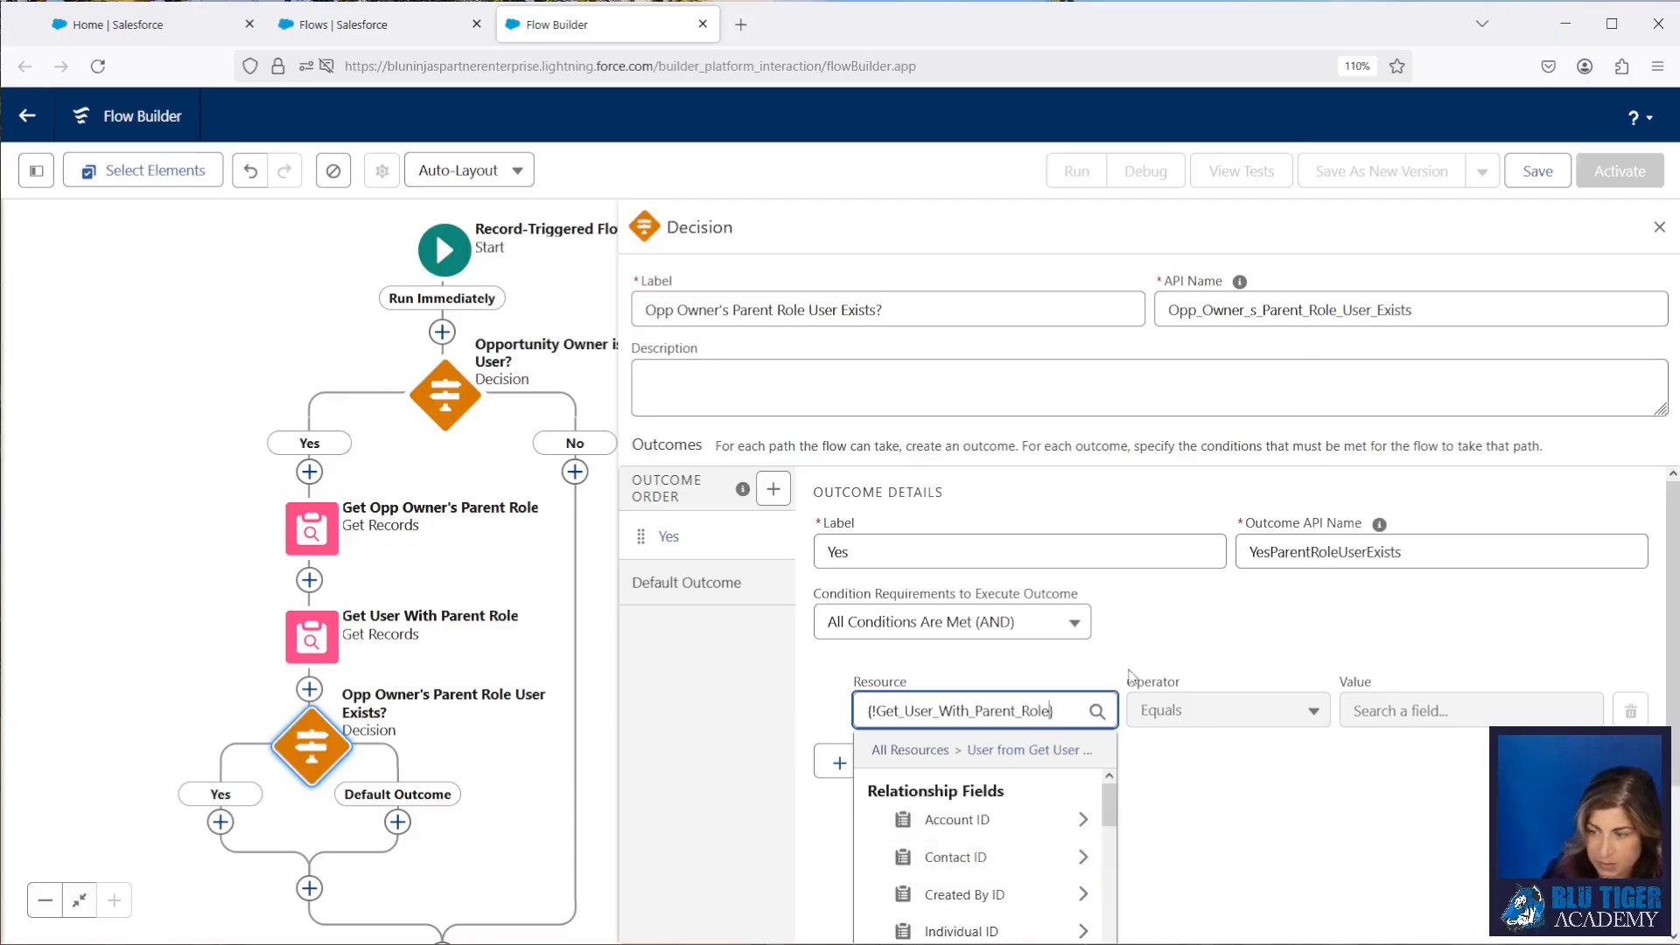
pyautogui.click(1158, 690)
pyautogui.click(1177, 709)
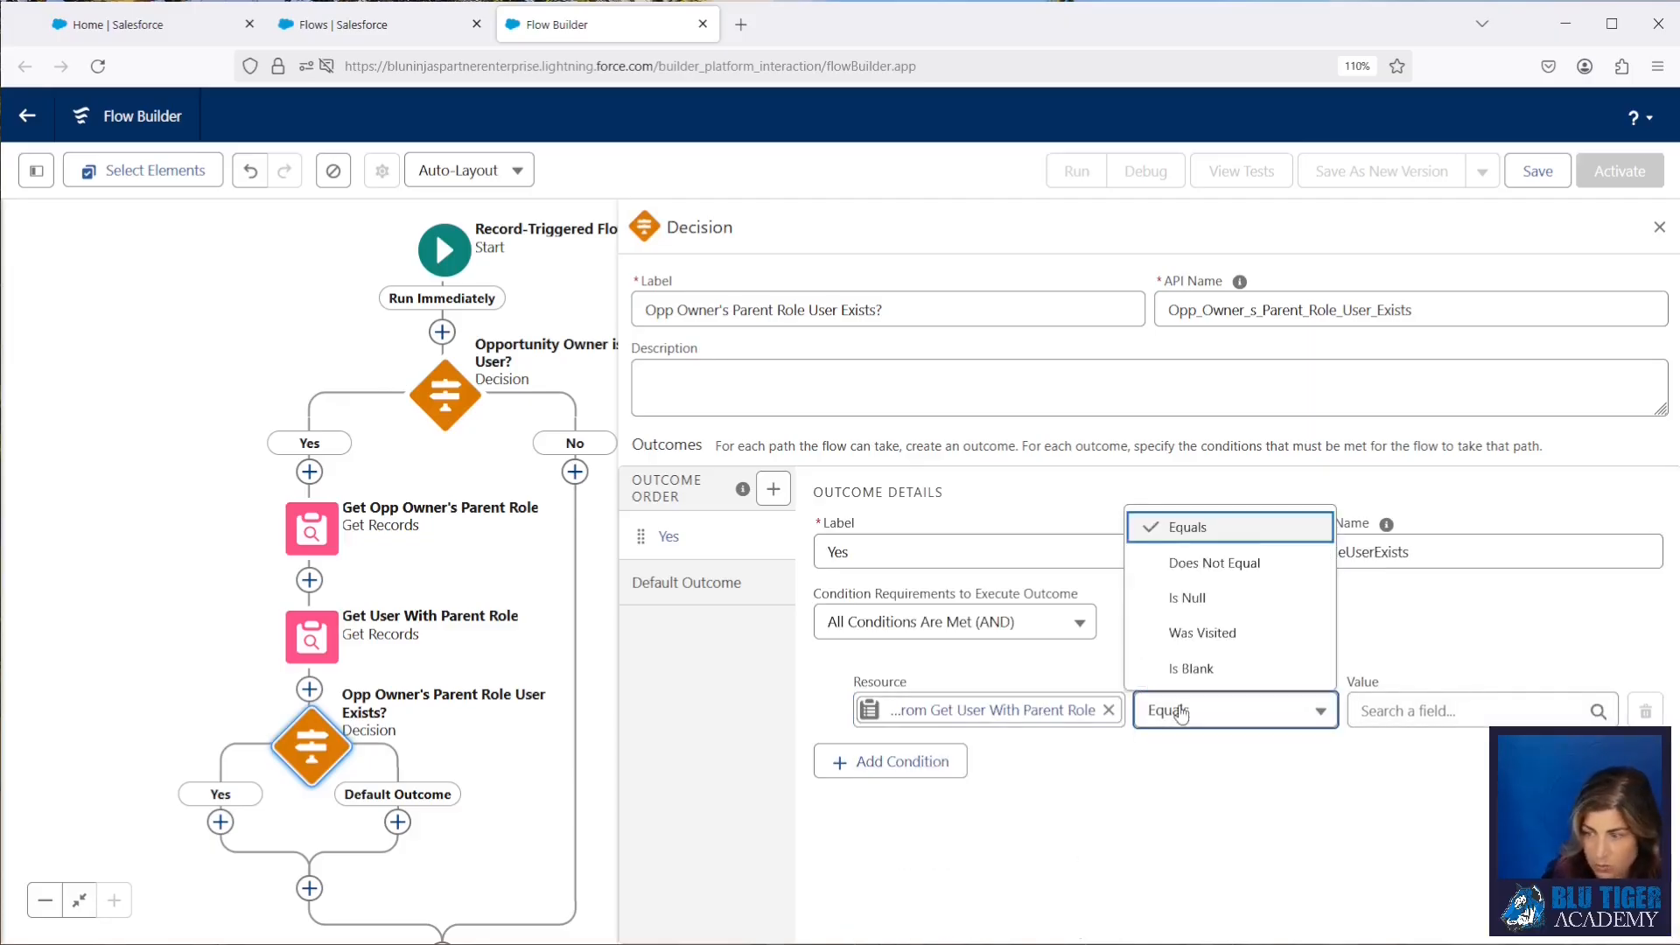
pyautogui.click(1181, 602)
pyautogui.click(1395, 711)
pyautogui.write('false')
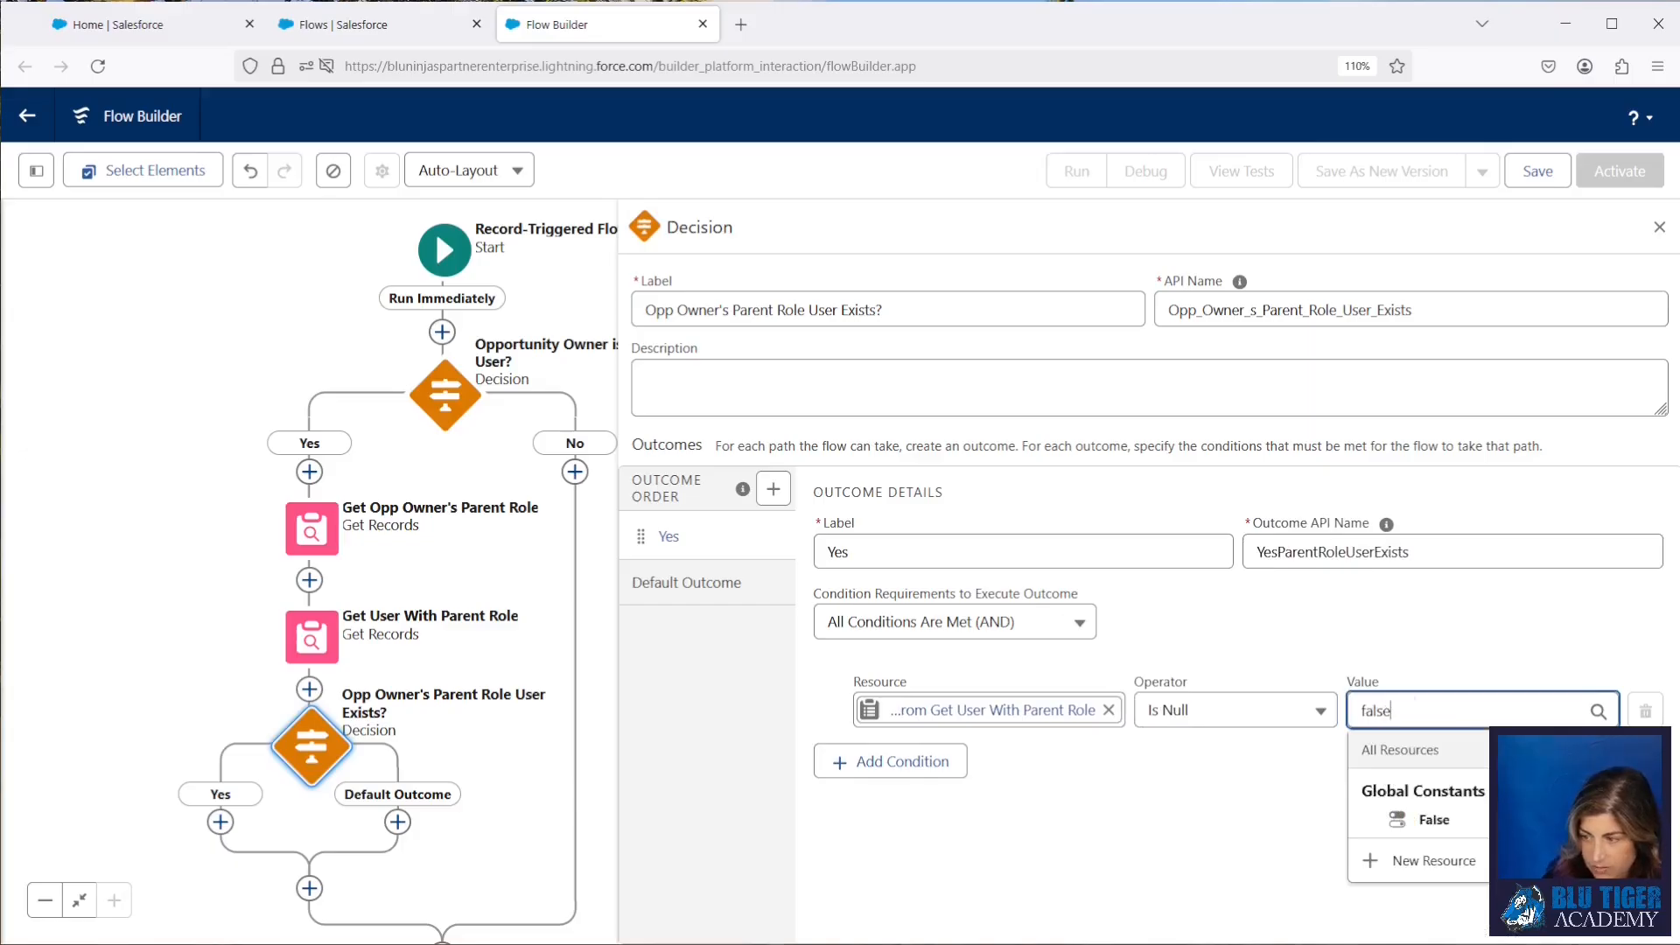
pyautogui.click(1433, 819)
# Step: Rename the decision's default outcome to "No" and return to the Yes outcome's details
pyautogui.click(687, 582)
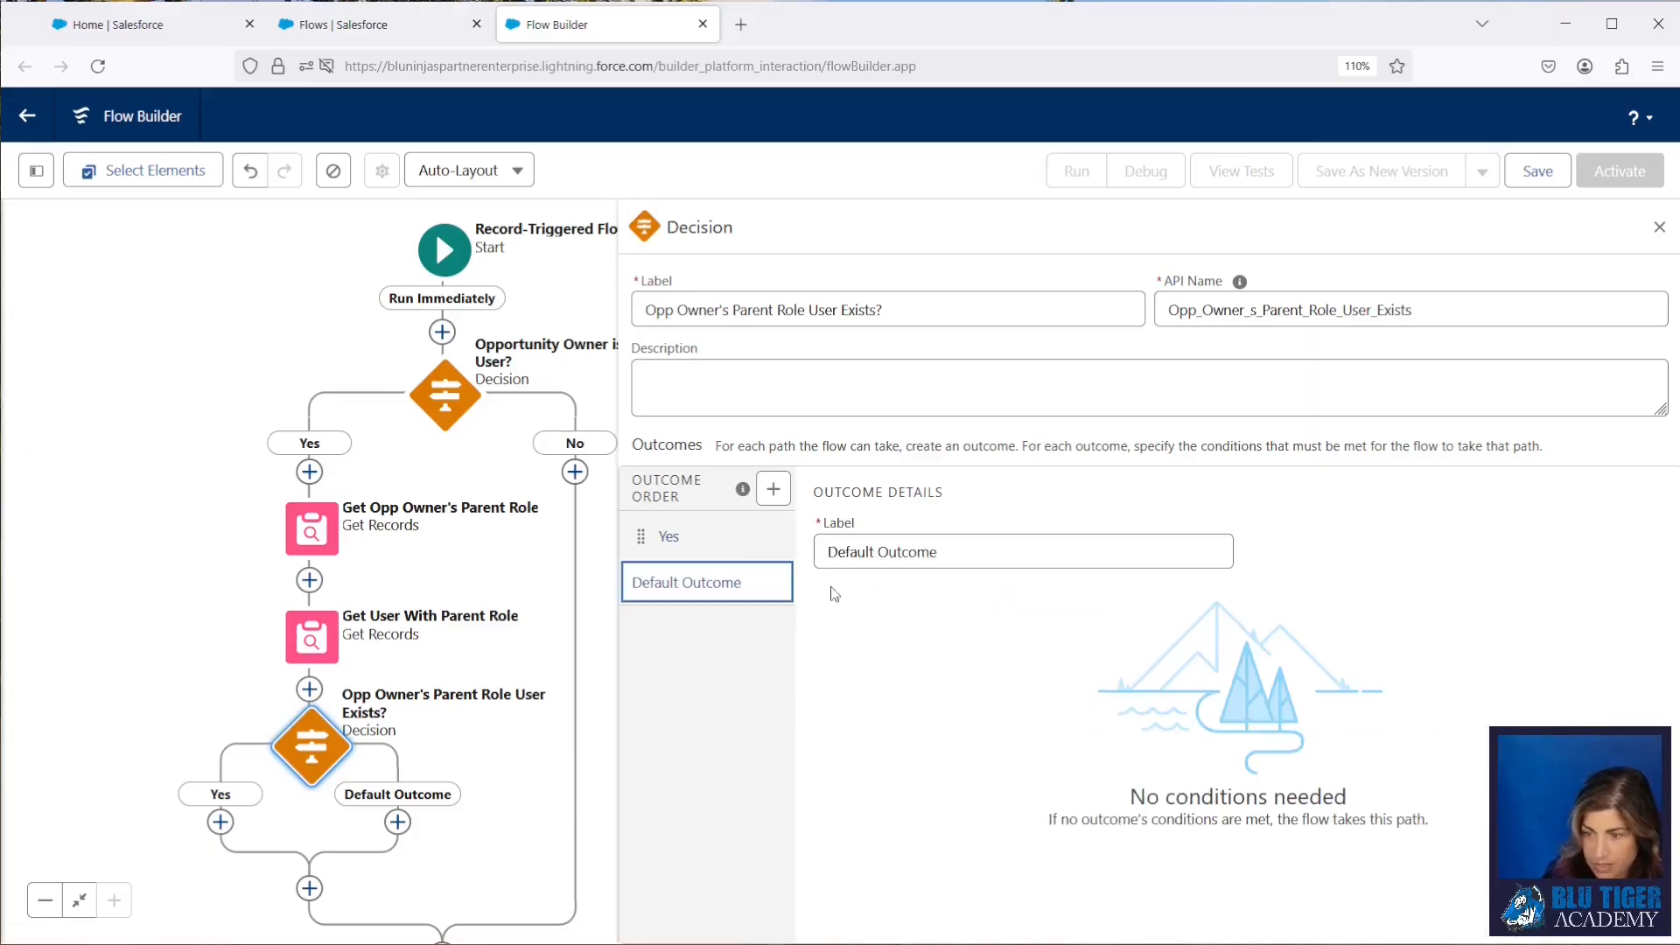
pyautogui.click(853, 553)
pyautogui.moveTo(853, 553); pyautogui.dragTo(827, 553)
pyautogui.write('No')
pyautogui.click(670, 535)
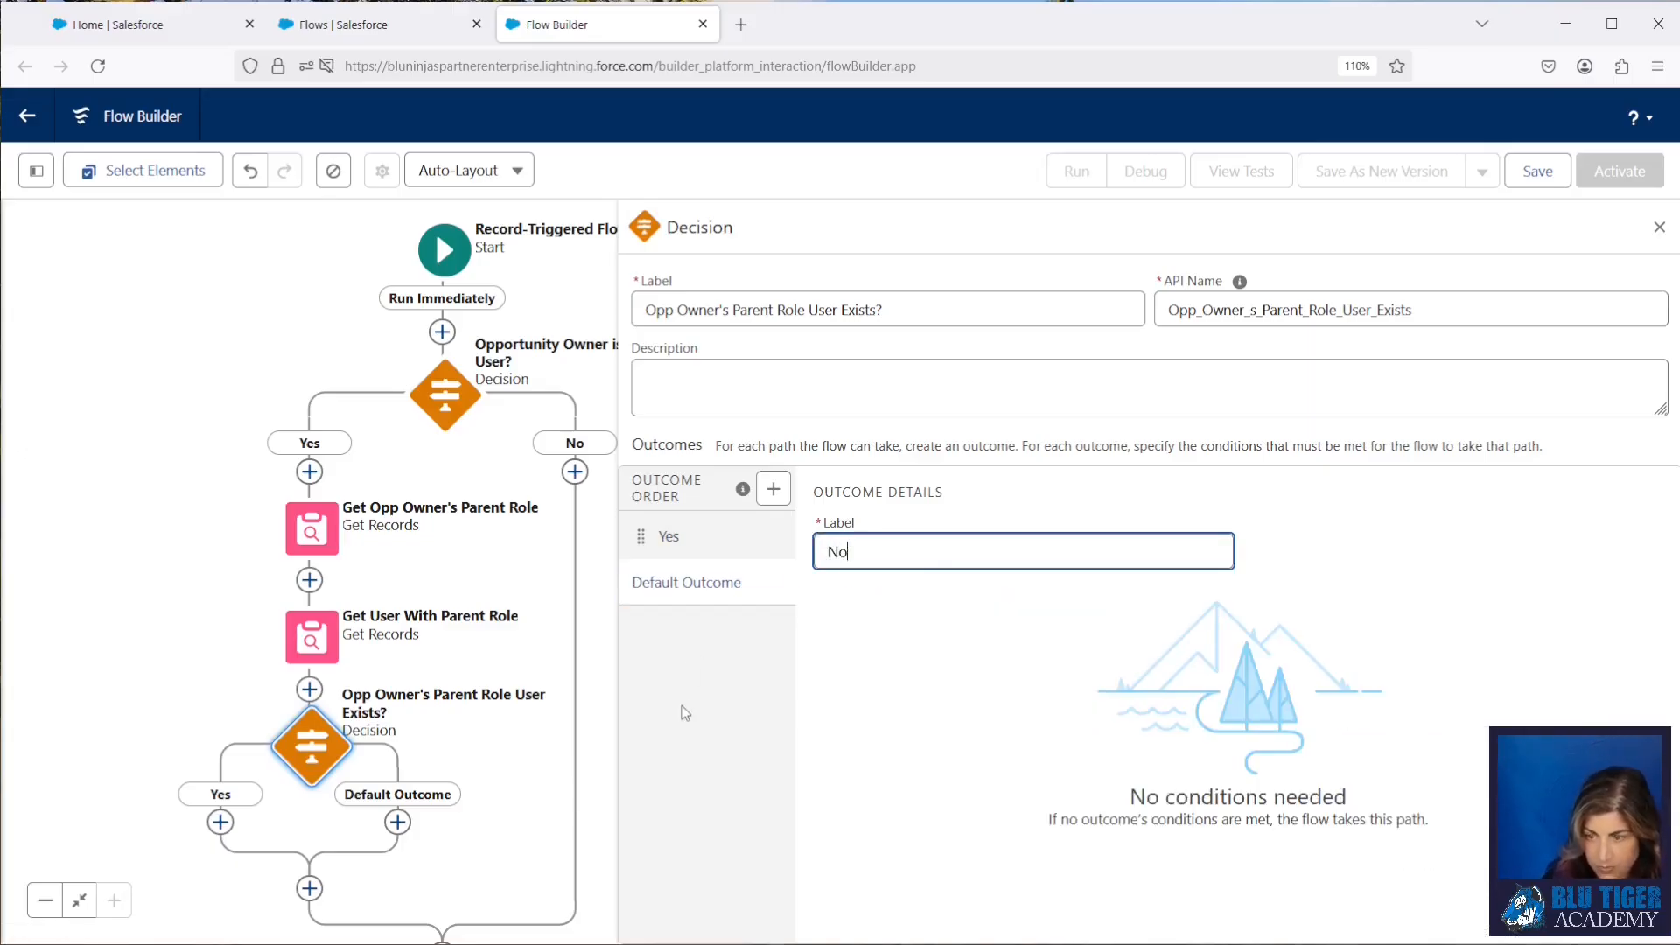
pyautogui.scroll(-3, 490, 789)
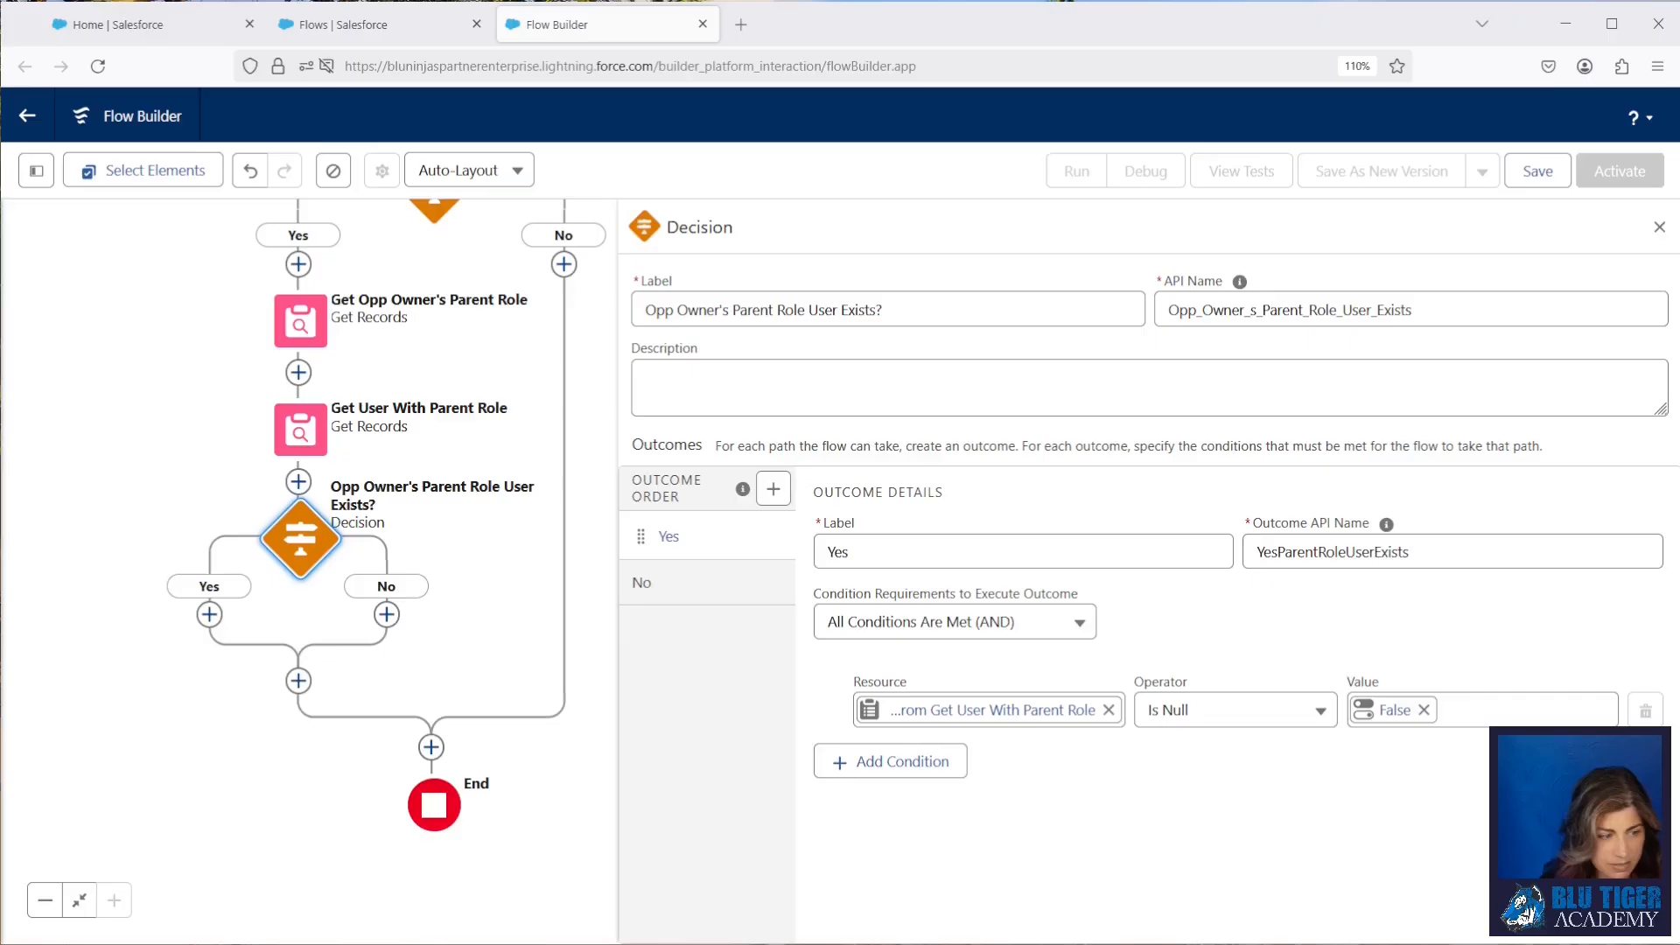
# Step: Save the flow as "Opportunity | Created After Save Flow" with a description saying it updates Manager Judgement = IN when a new Opportunity is created
pyautogui.click(1537, 171)
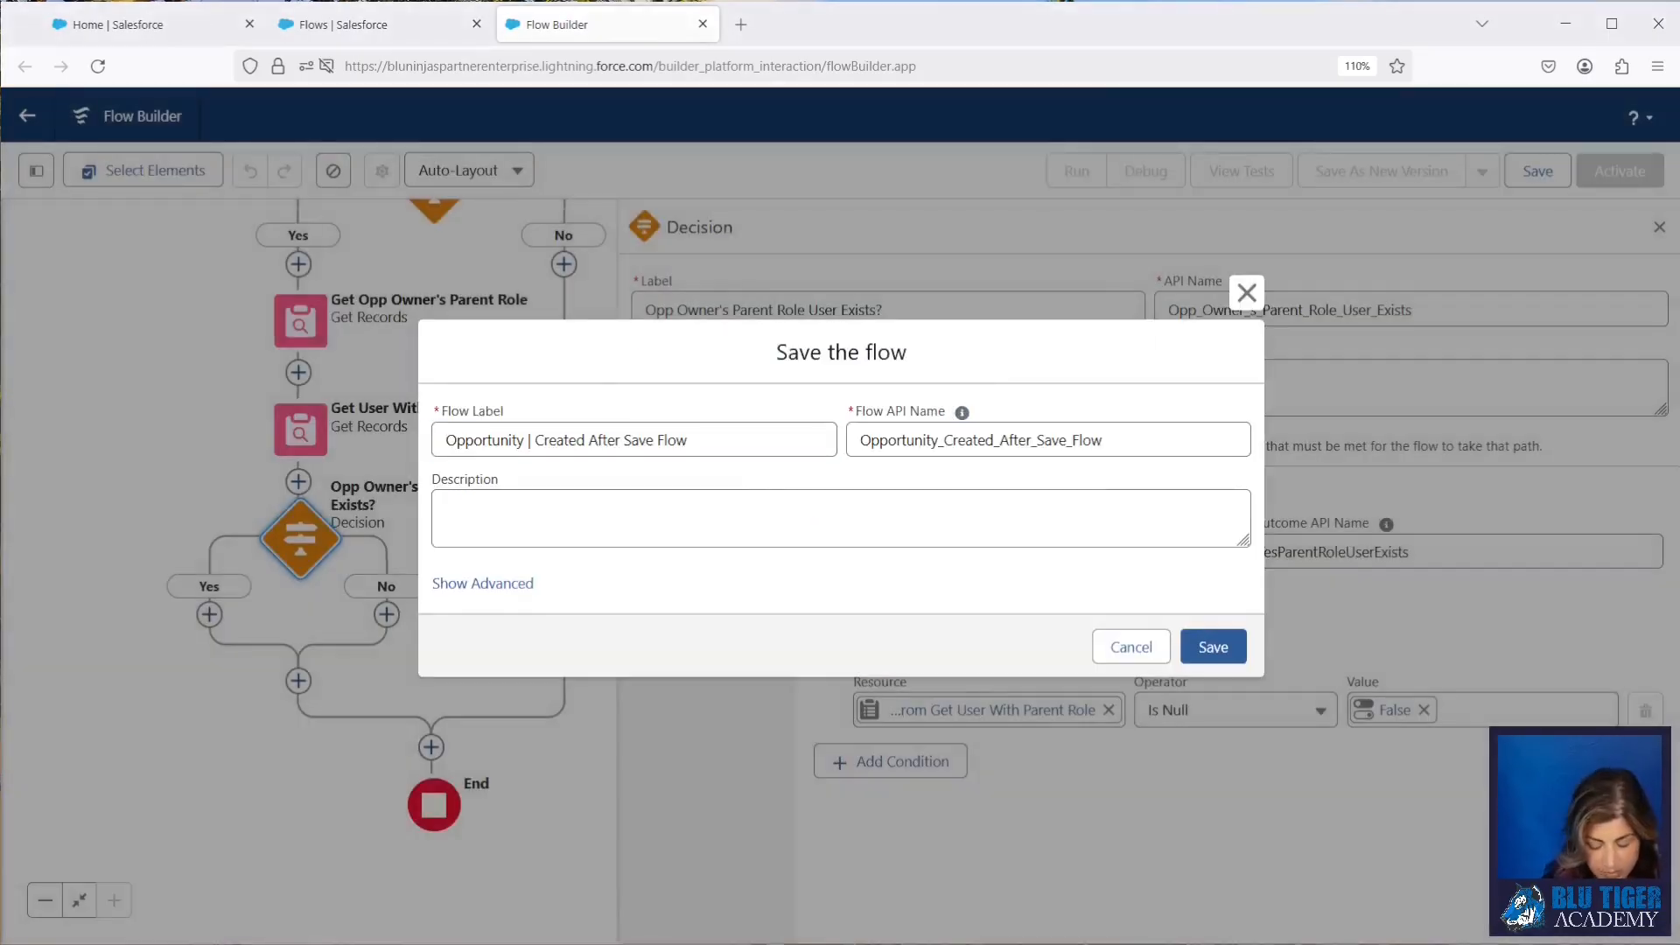
pyautogui.click(491, 517)
pyautogui.hotkey('ctrl', 'v')
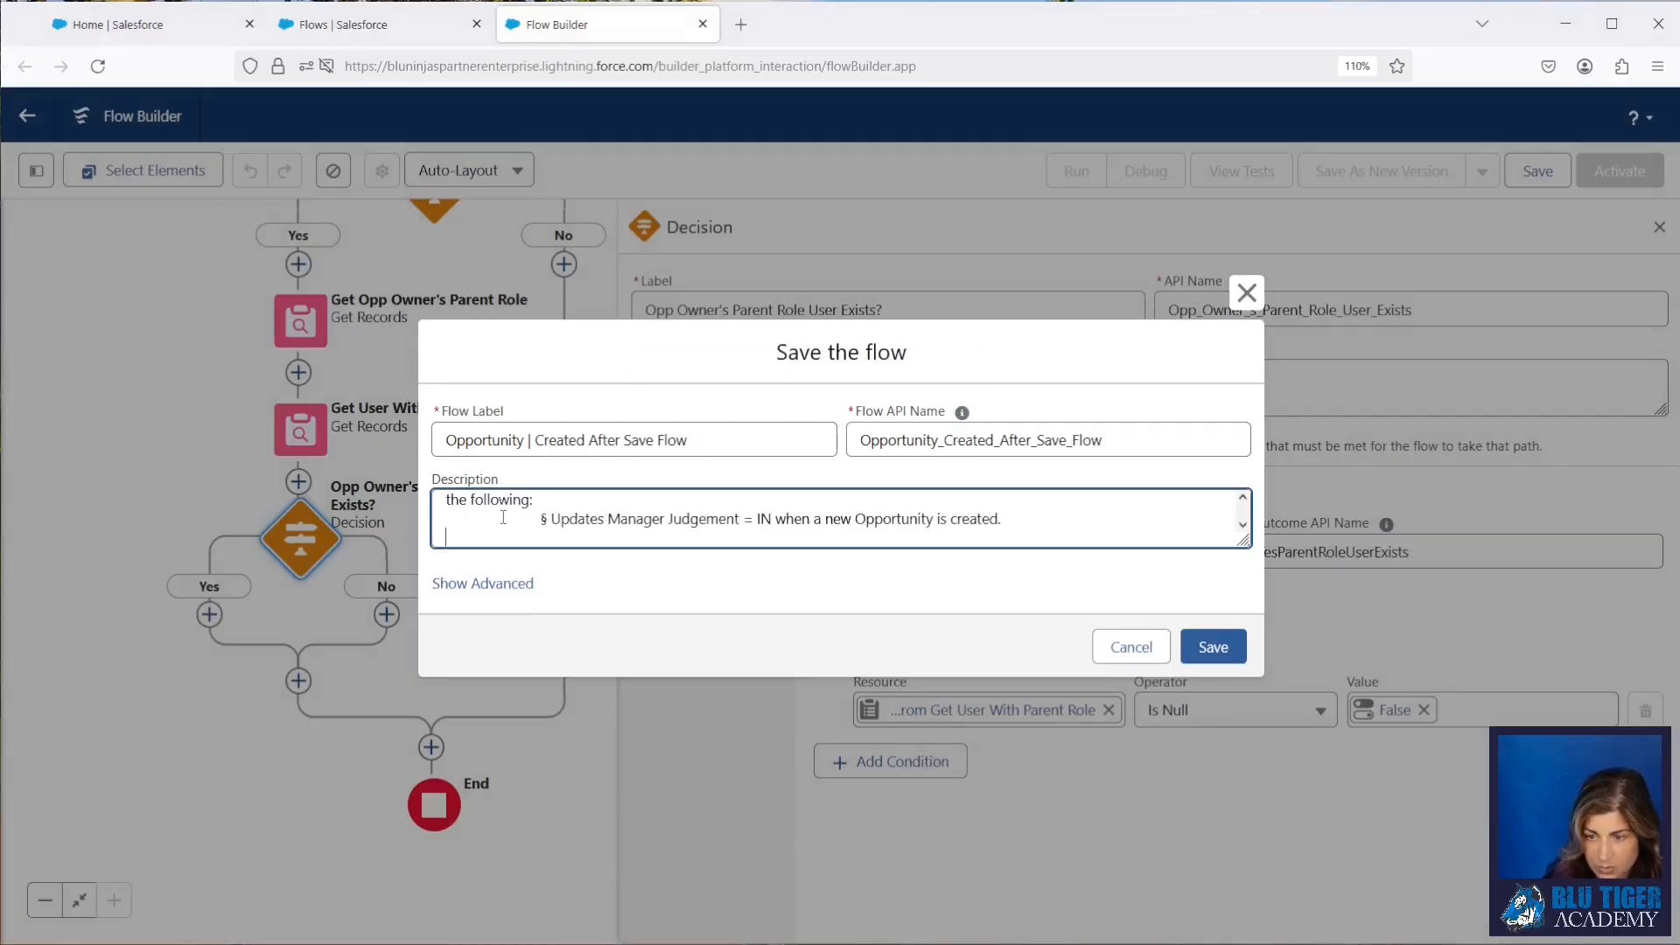
pyautogui.click(1213, 647)
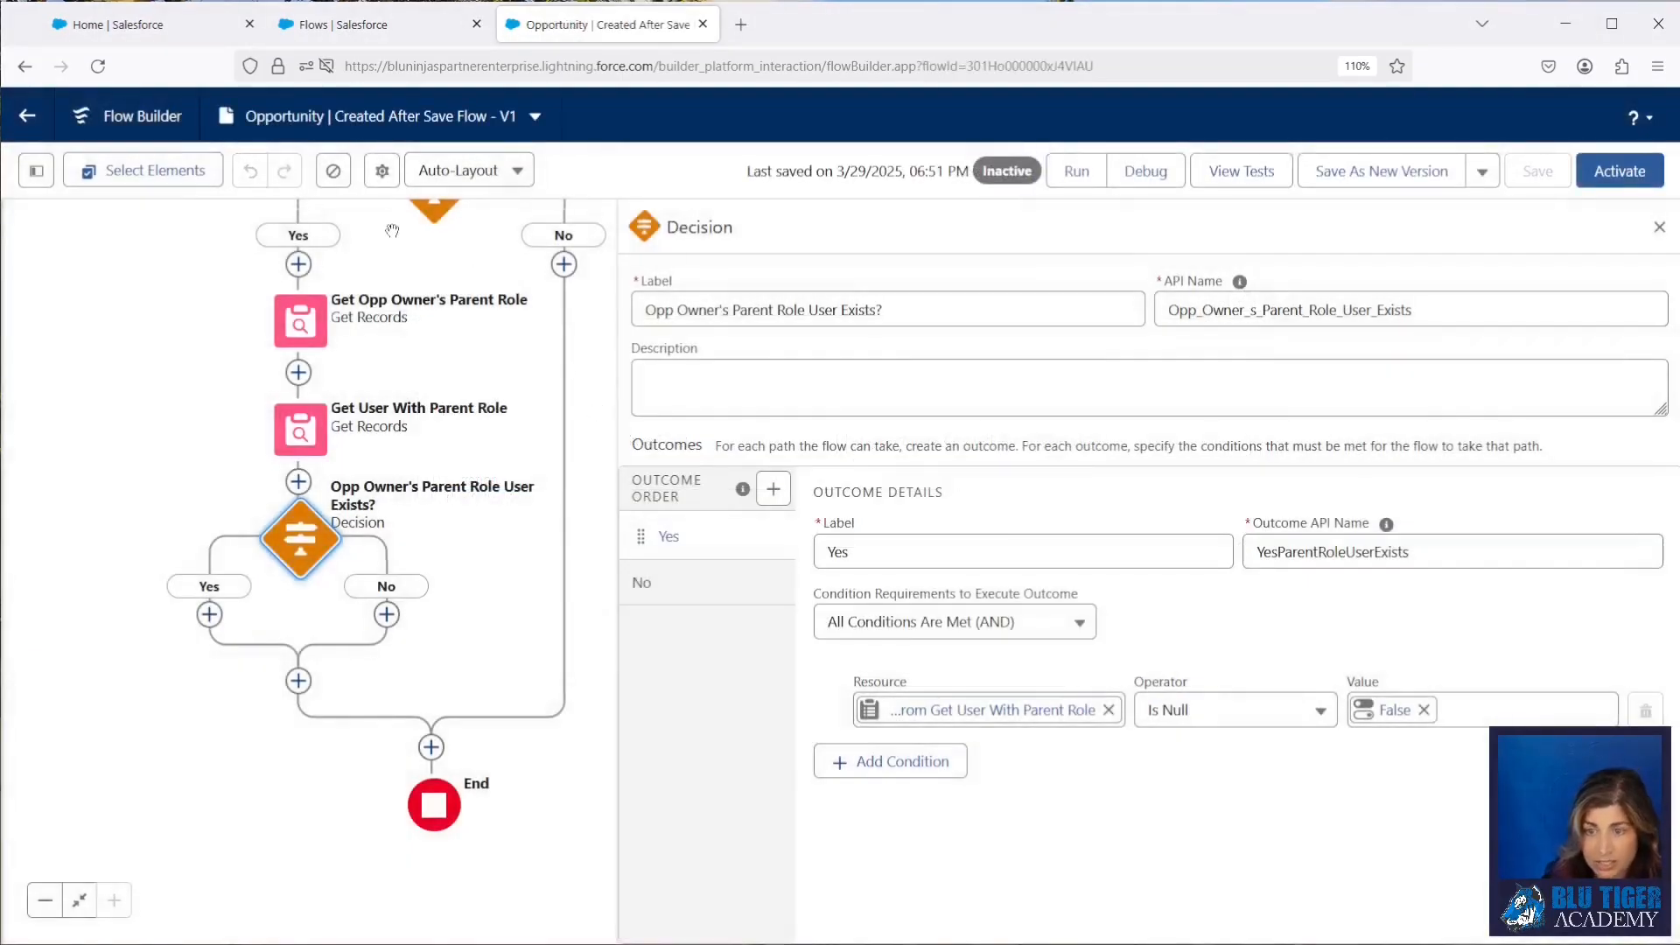
# Step: Set the API version for running the flow to 62 in the advanced version properties
pyautogui.click(382, 170)
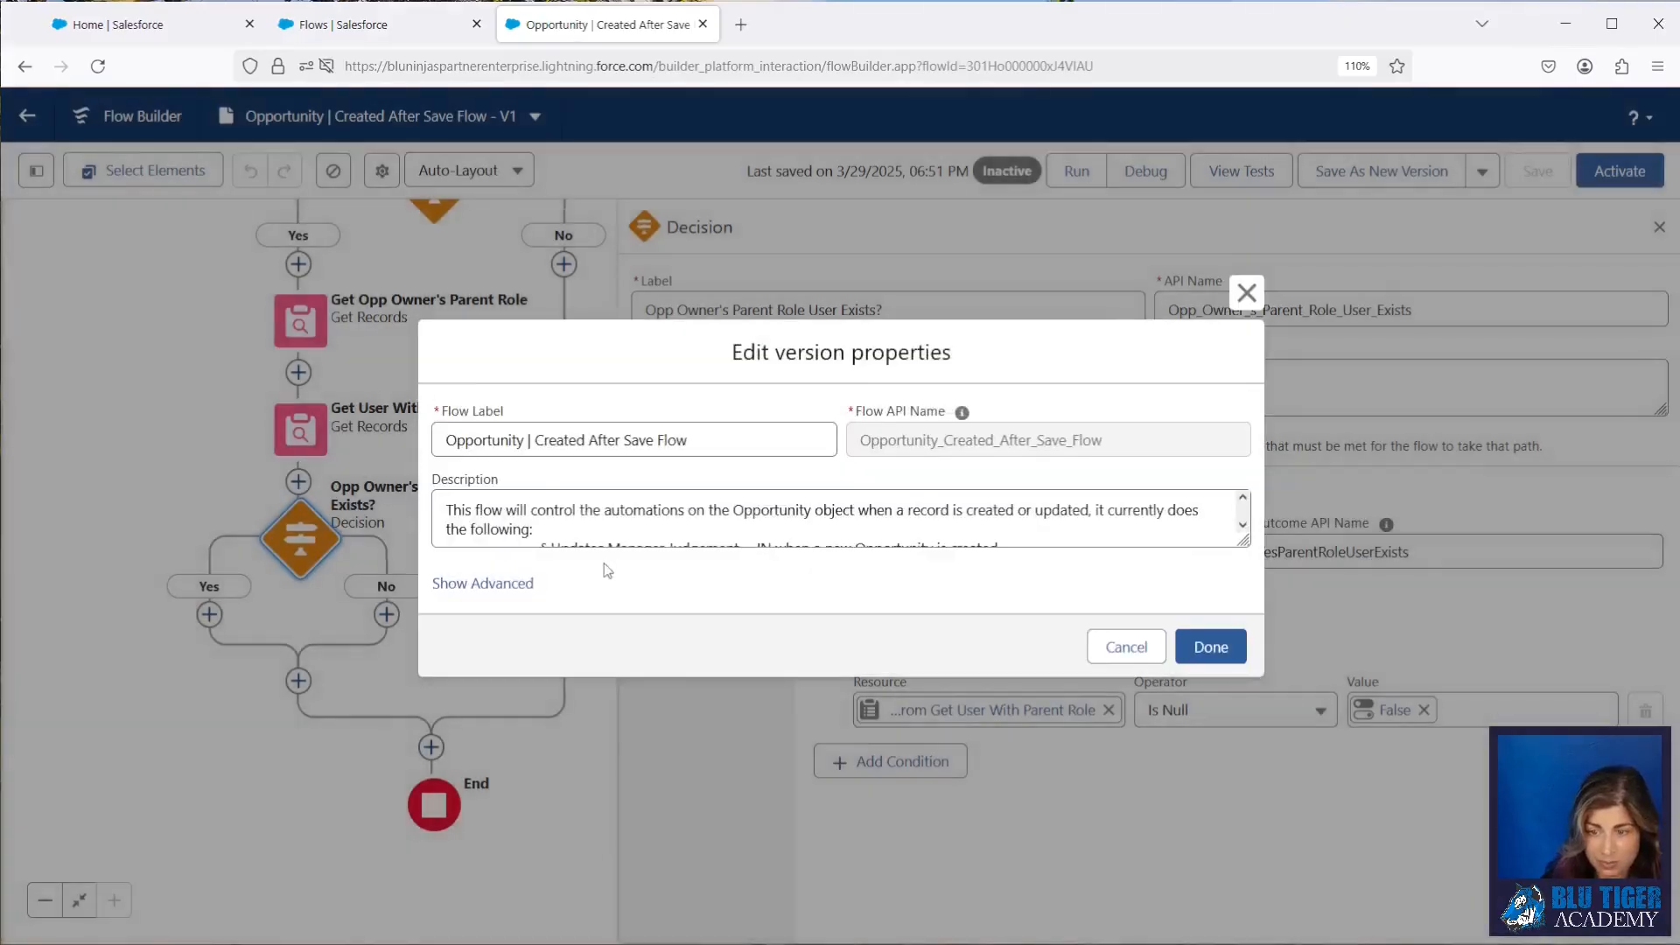
pyautogui.click(485, 583)
pyautogui.scroll(-3, 622, 580)
pyautogui.click(496, 556)
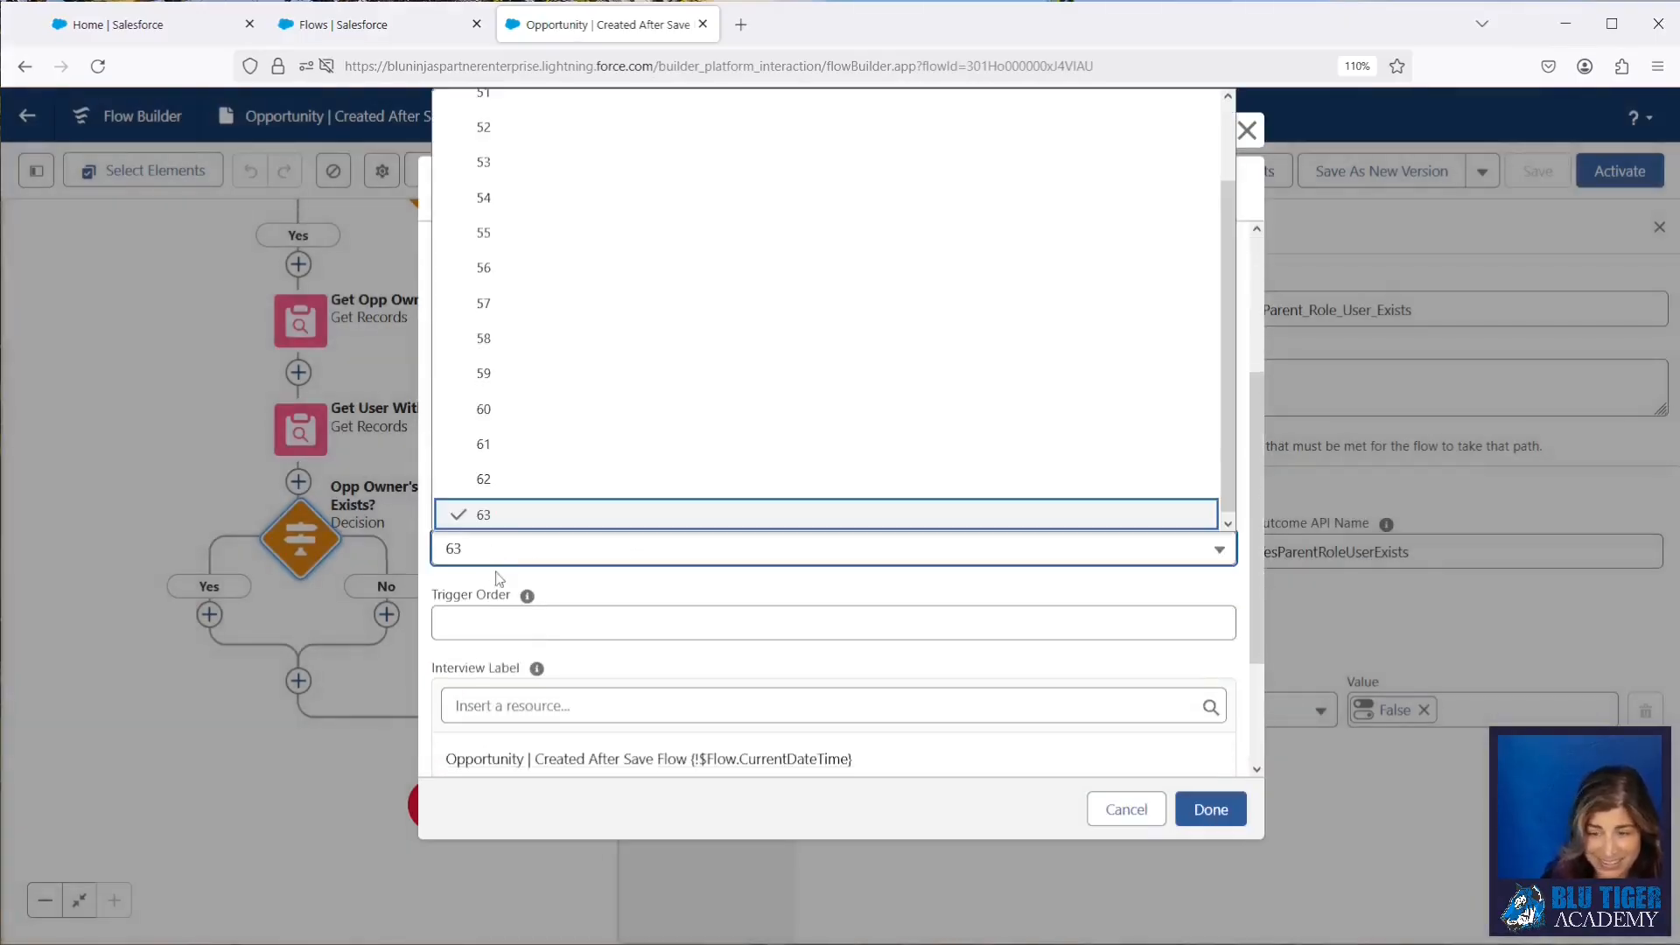
pyautogui.click(486, 475)
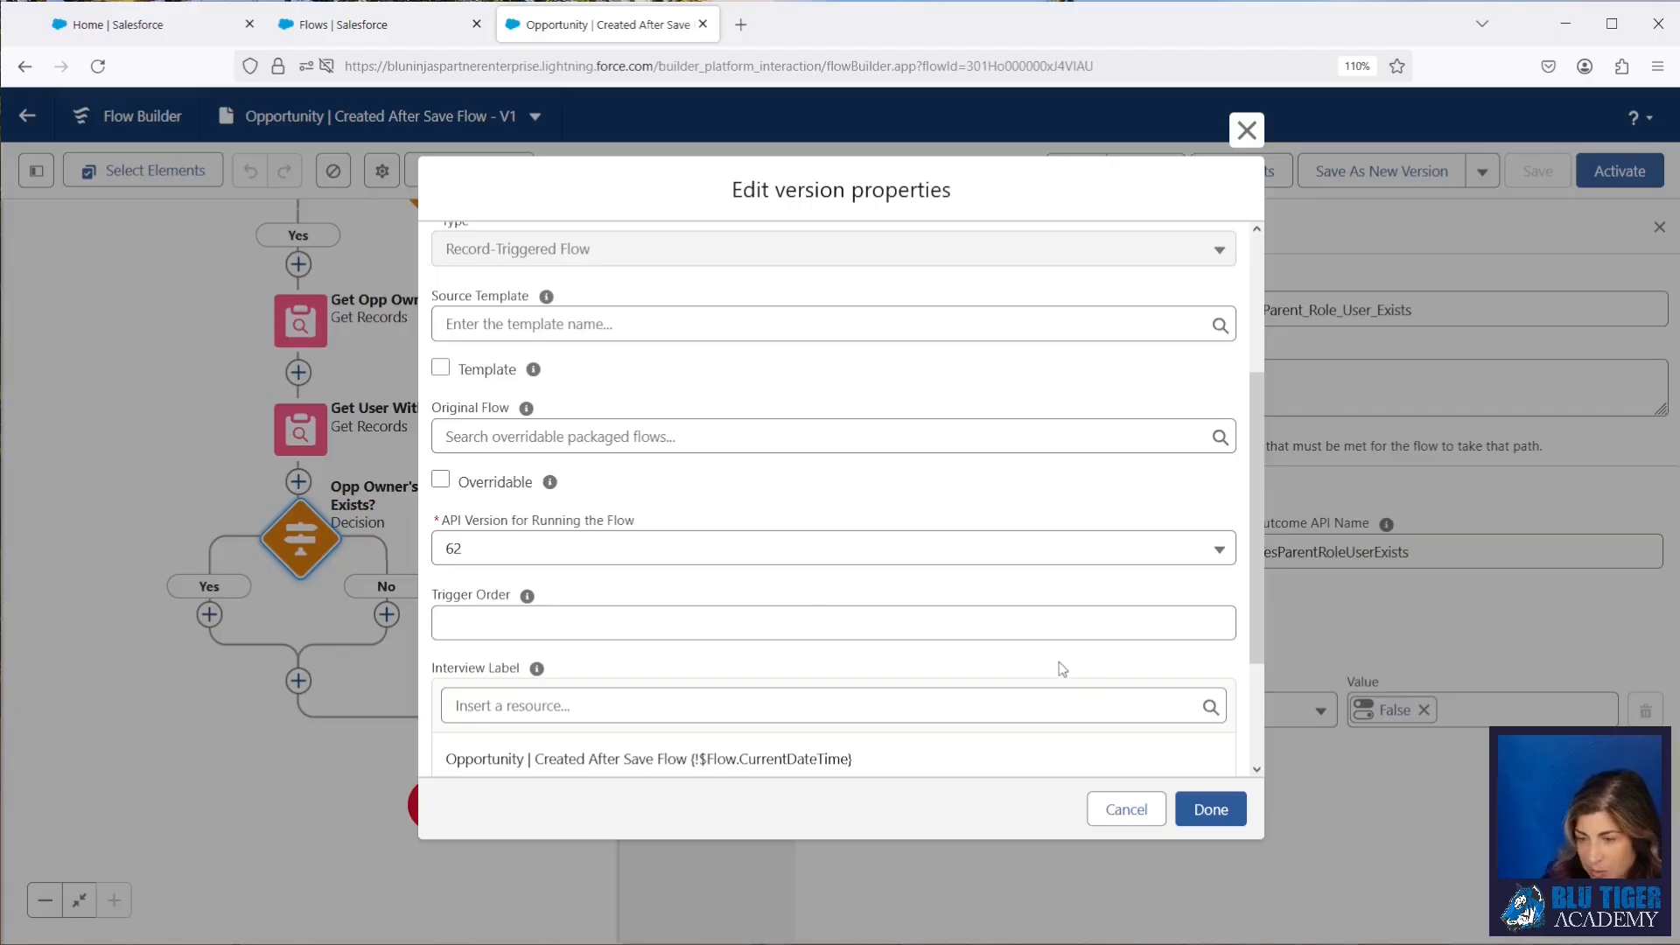
pyautogui.click(1210, 810)
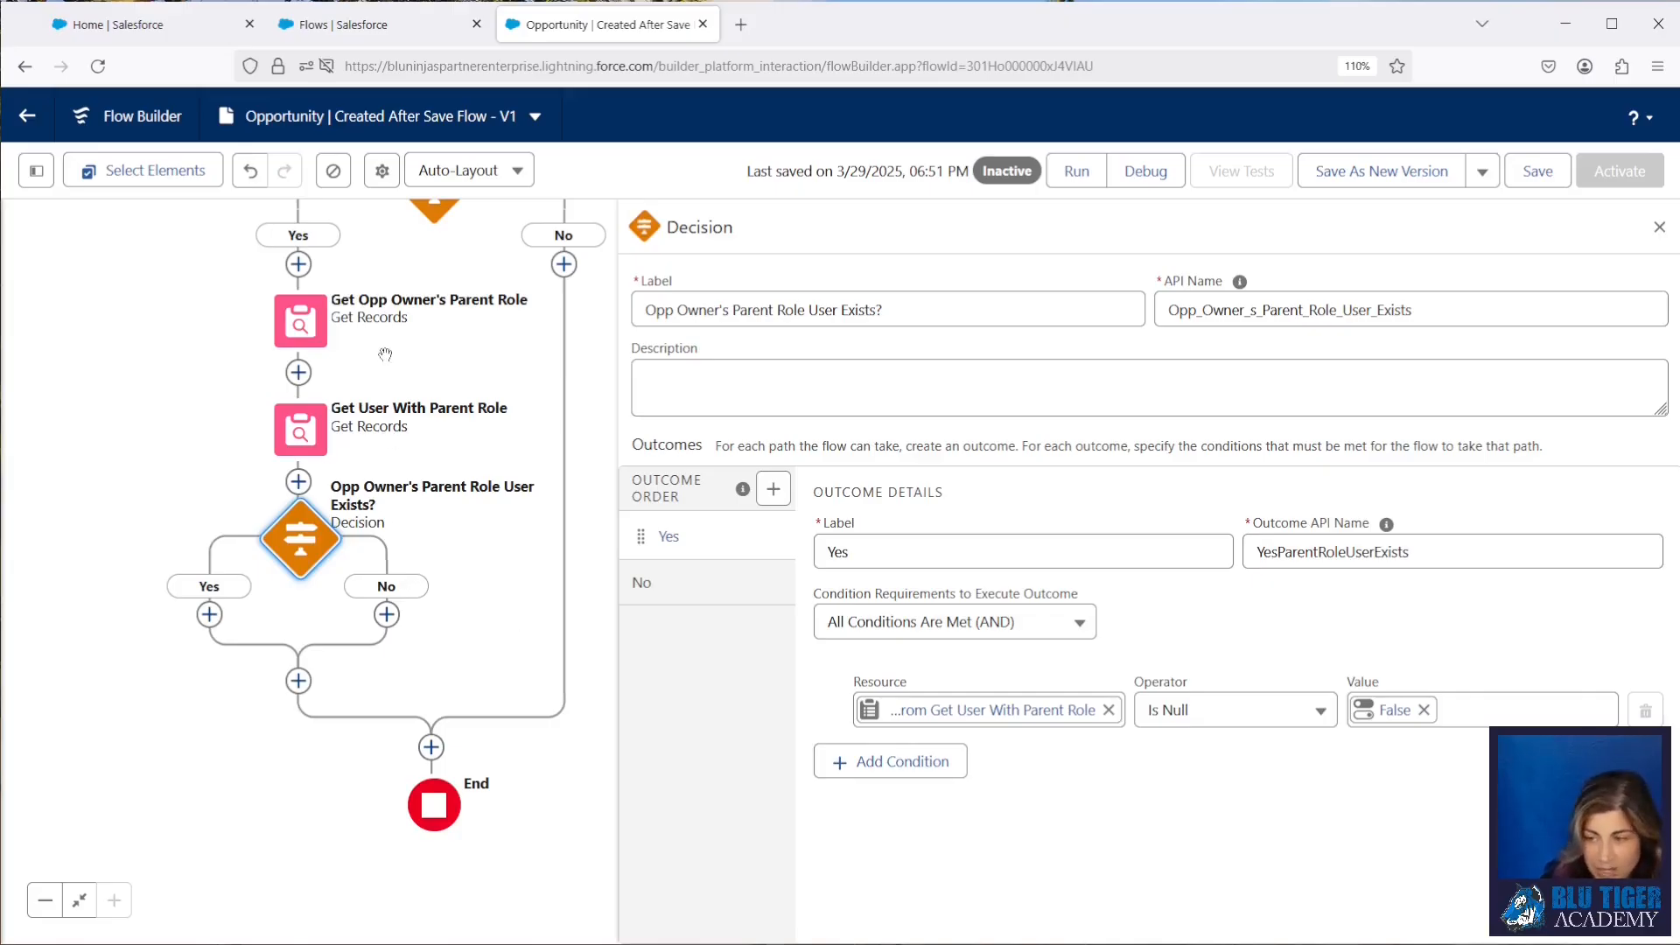
# Step: Add a Create Records element on the Yes path of the "Opp Owner's Parent Role User Exists?" decision
pyautogui.click(209, 614)
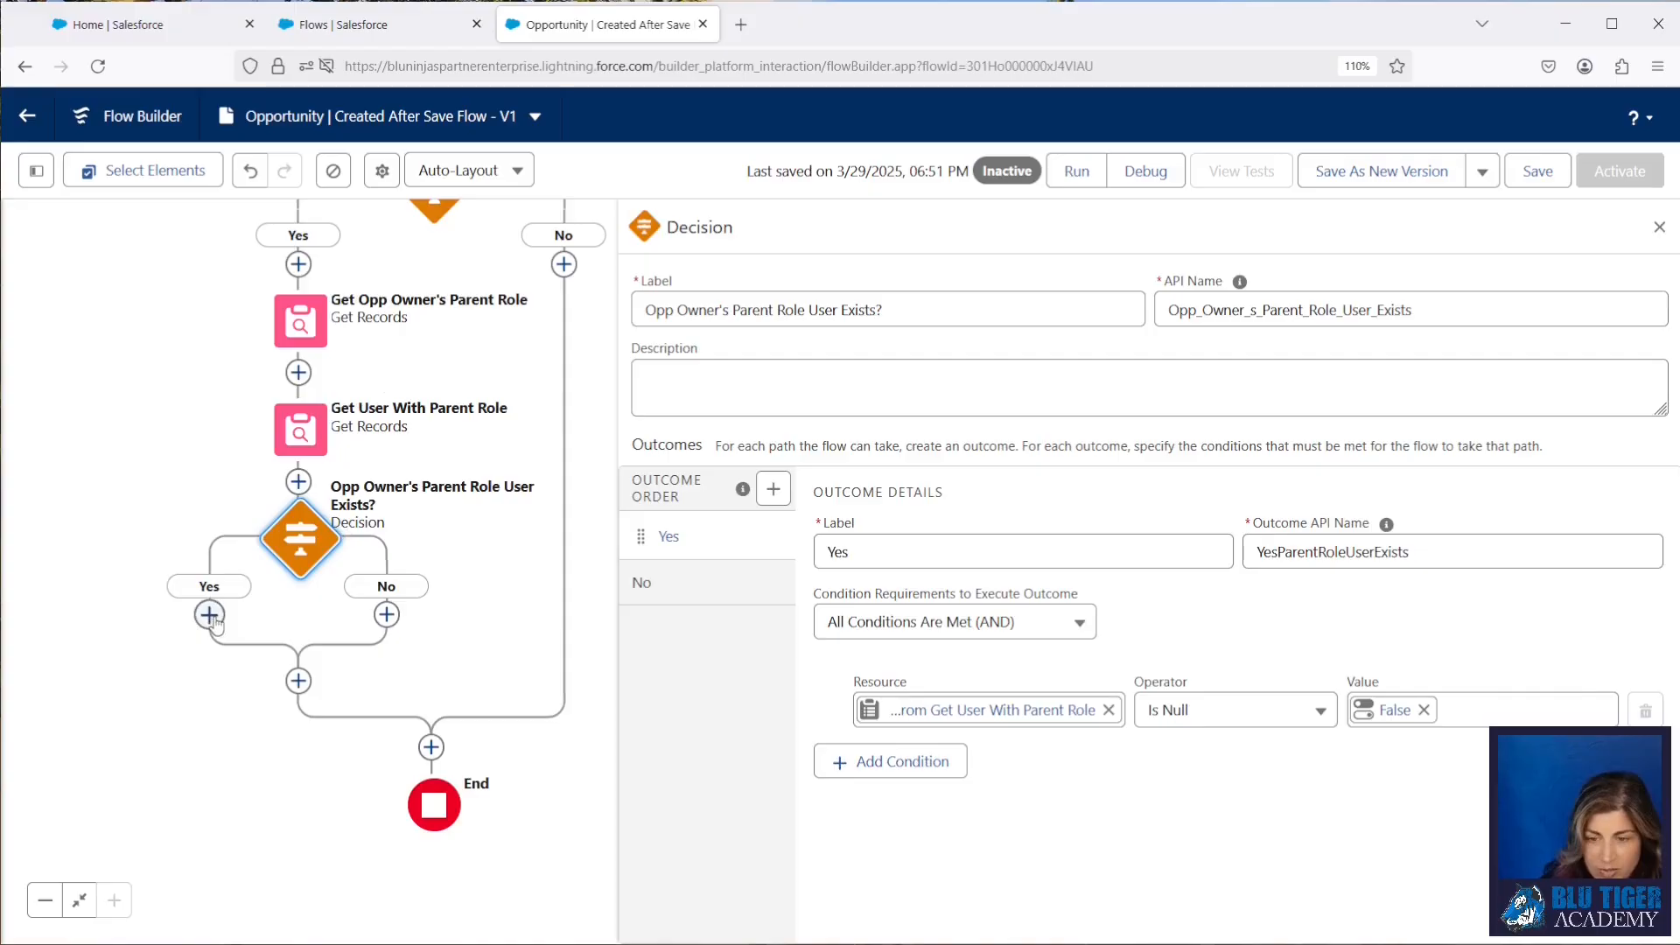
pyautogui.write('create')
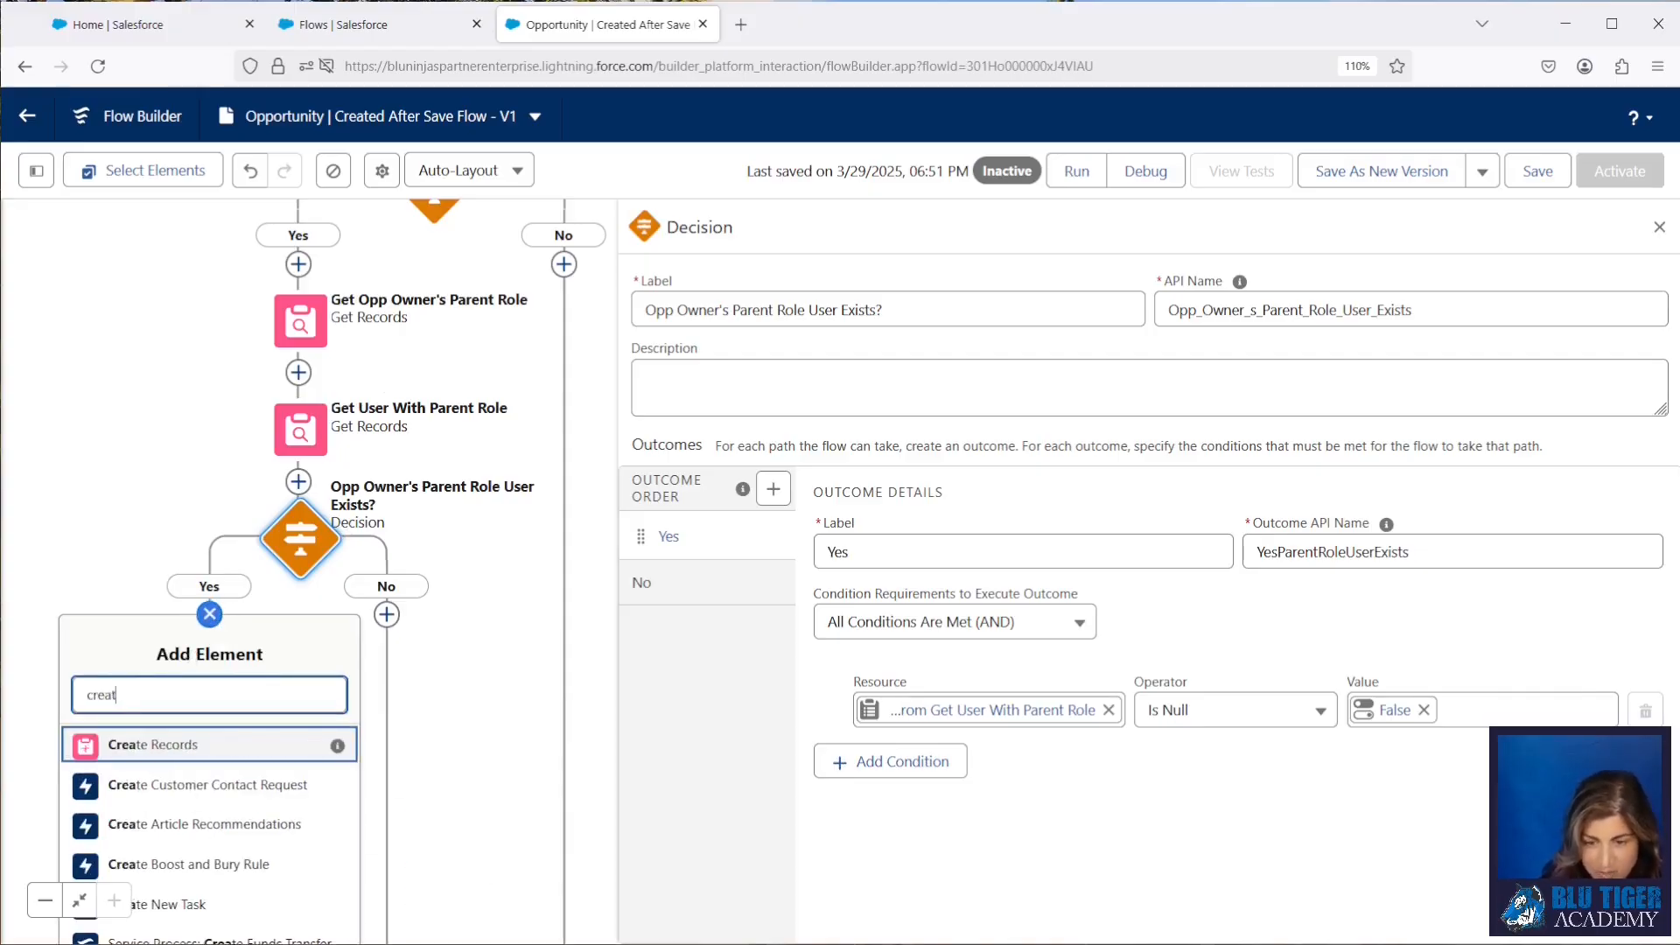
pyautogui.click(173, 742)
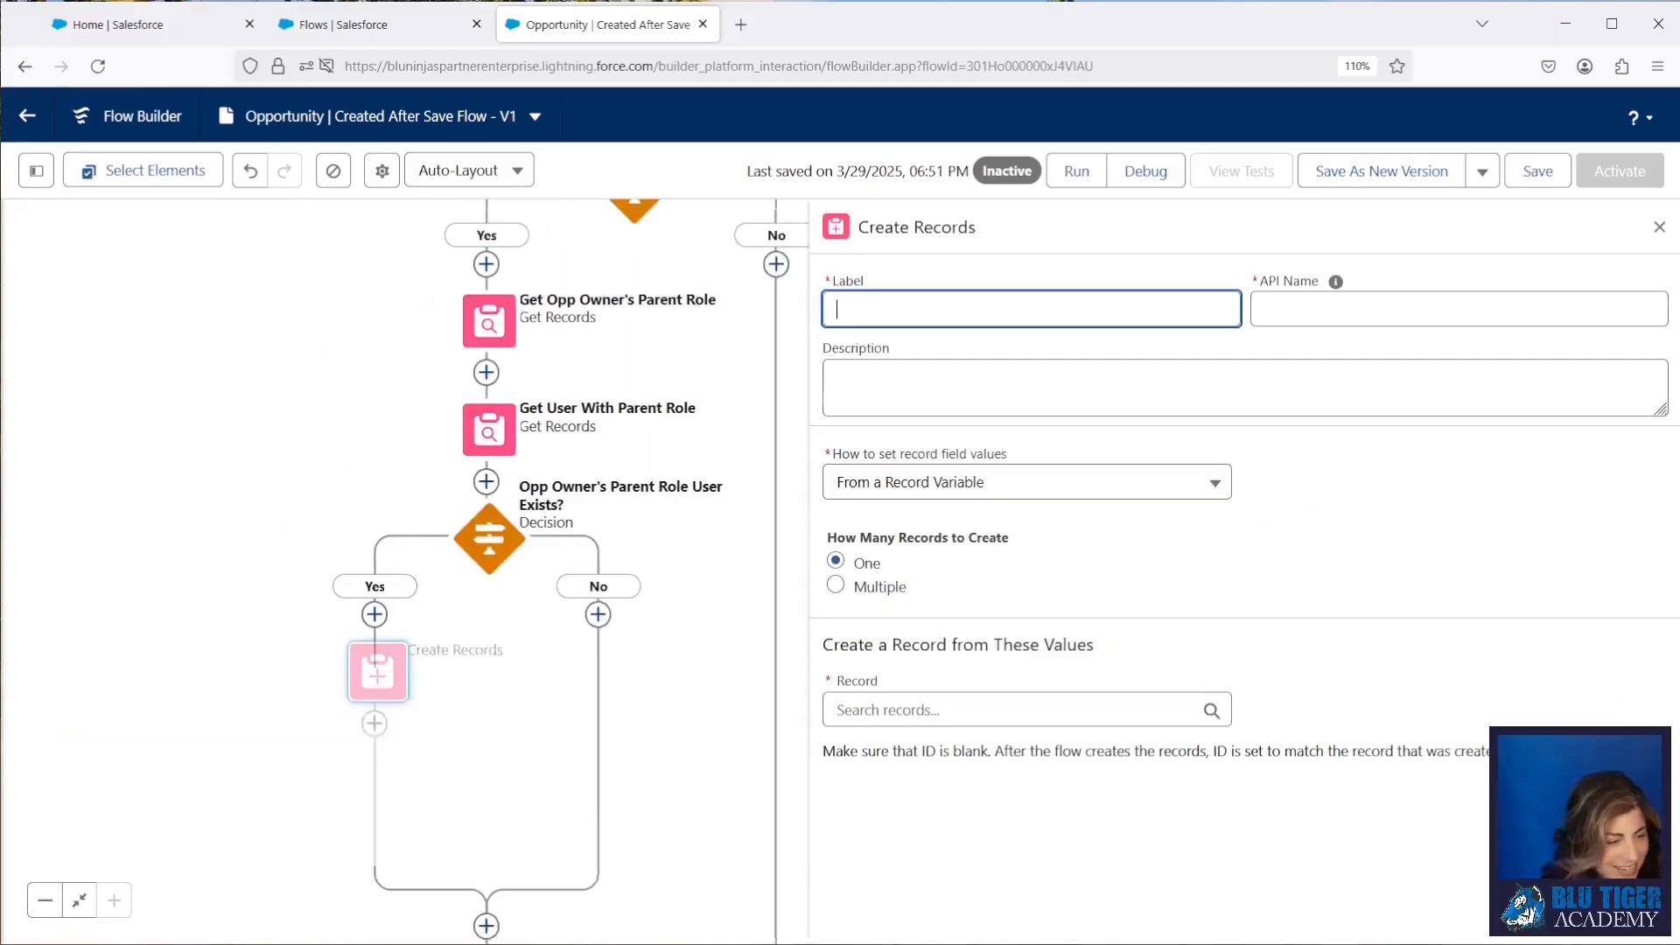
# Step: Label the Create Records element "Create Forecasting Source Record Judgement" and choose to set its record field values manually
pyautogui.hotkey('alt', 'Tab')
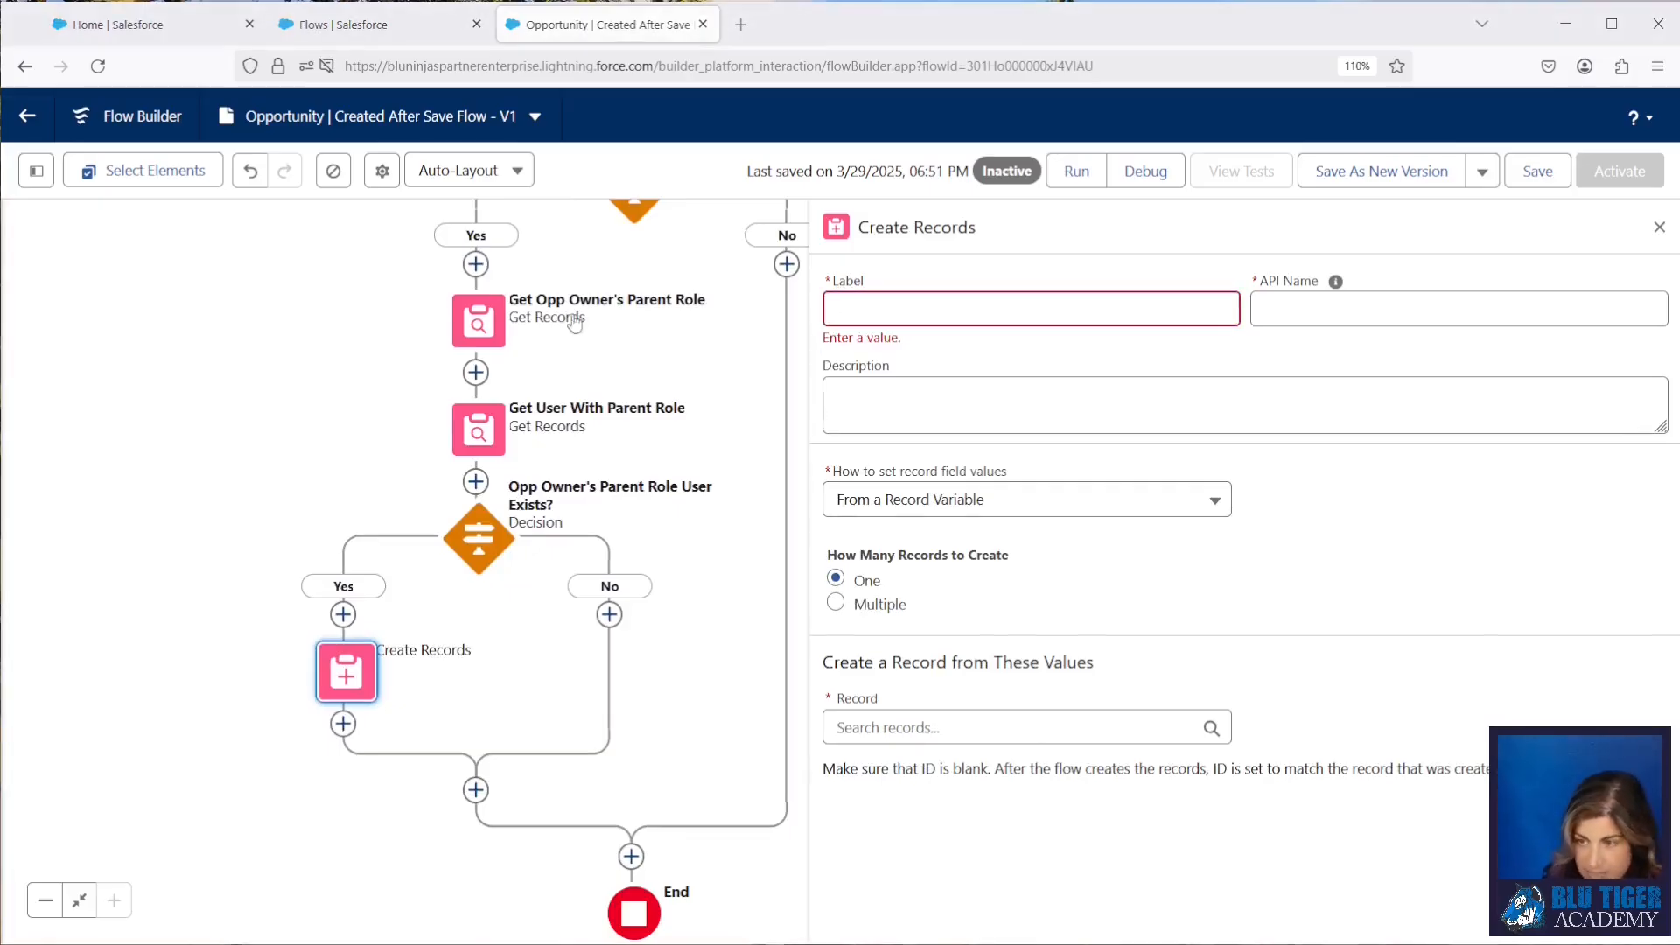
pyautogui.click(990, 320)
pyautogui.write('Create Forecasting Source Record Judgement')
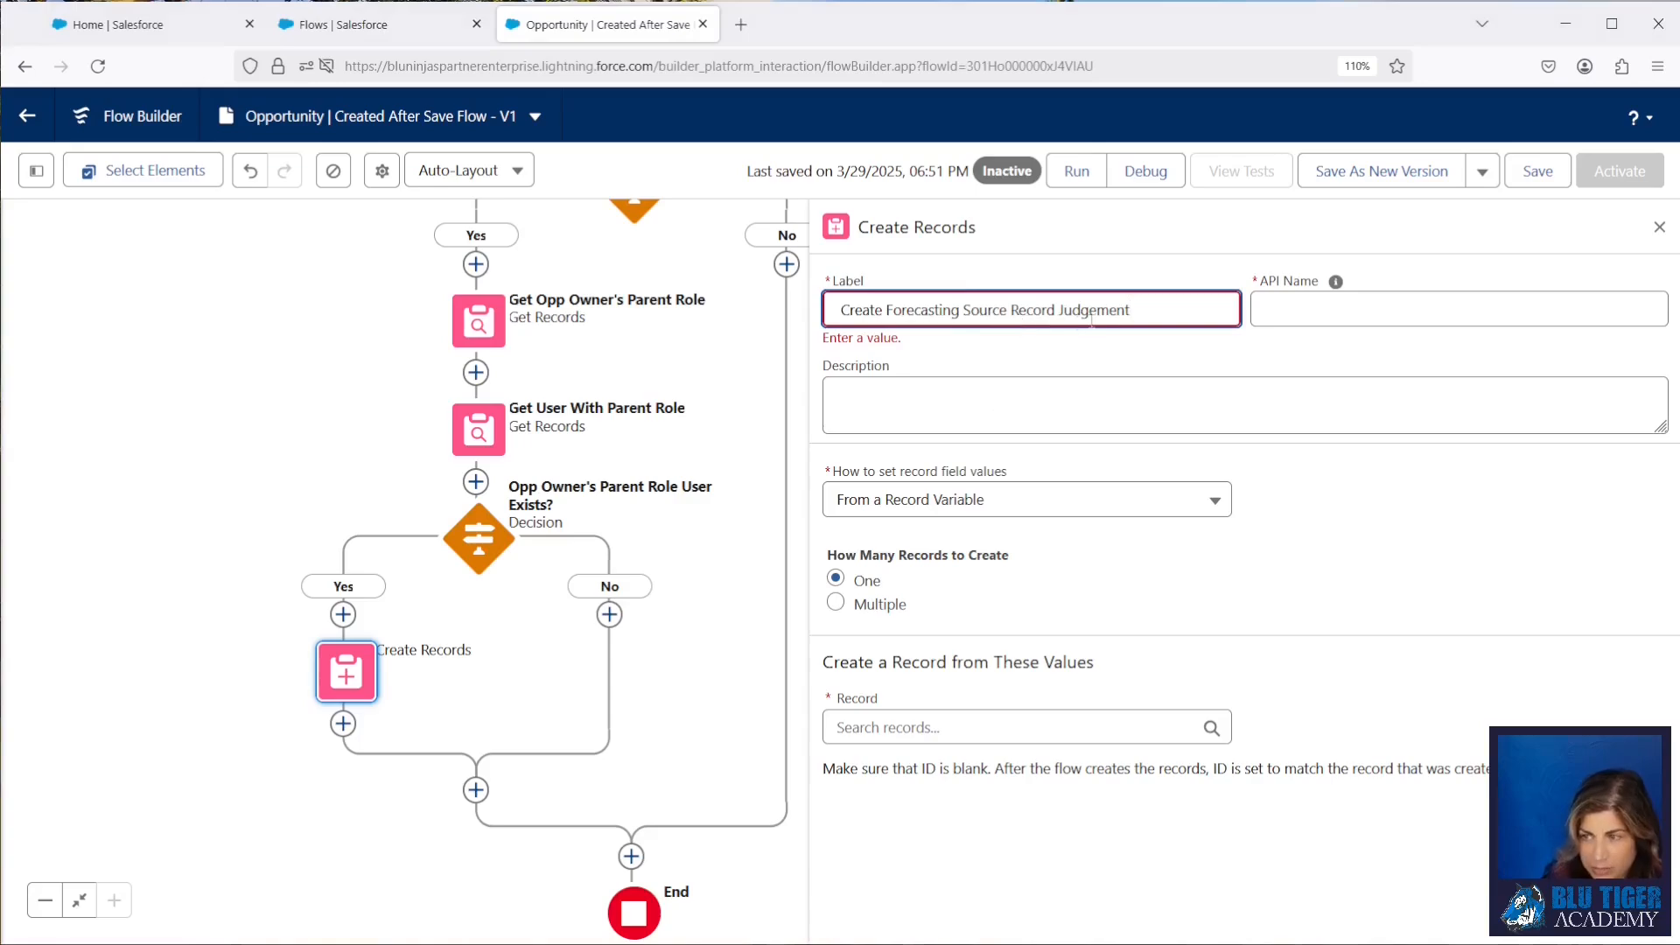
pyautogui.click(1317, 311)
pyautogui.click(1024, 483)
pyautogui.click(884, 528)
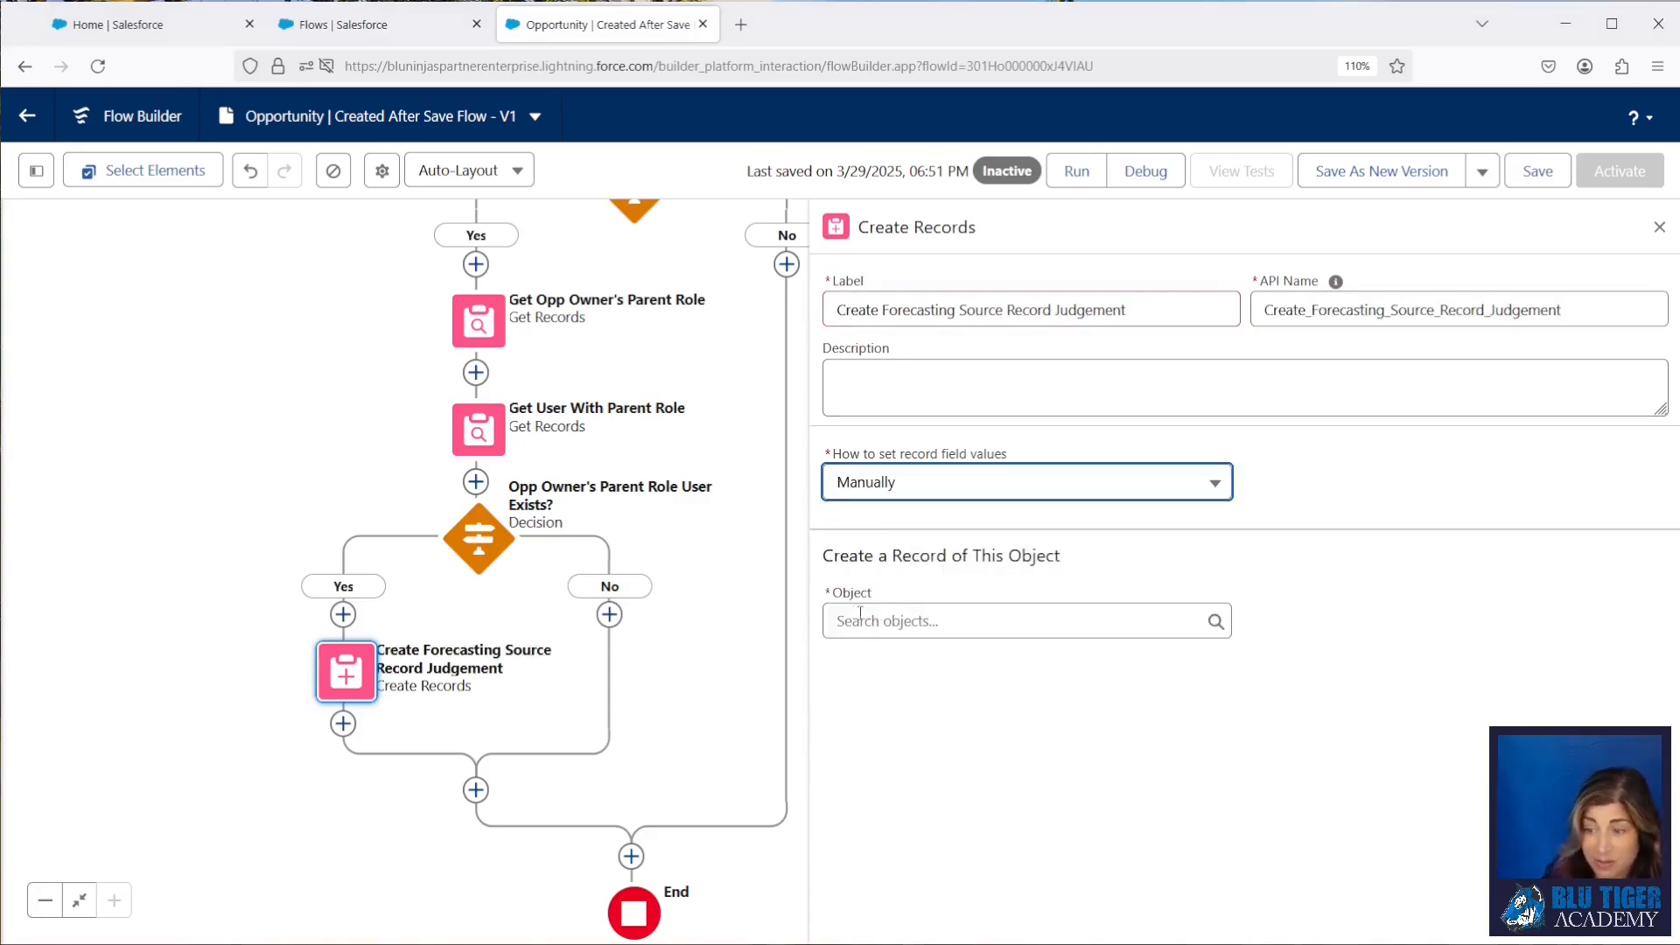
# Step: Select Forecasting Source Record Judgment as the object of the record that the element creates
pyautogui.click(855, 622)
pyautogui.write('forecasting c')
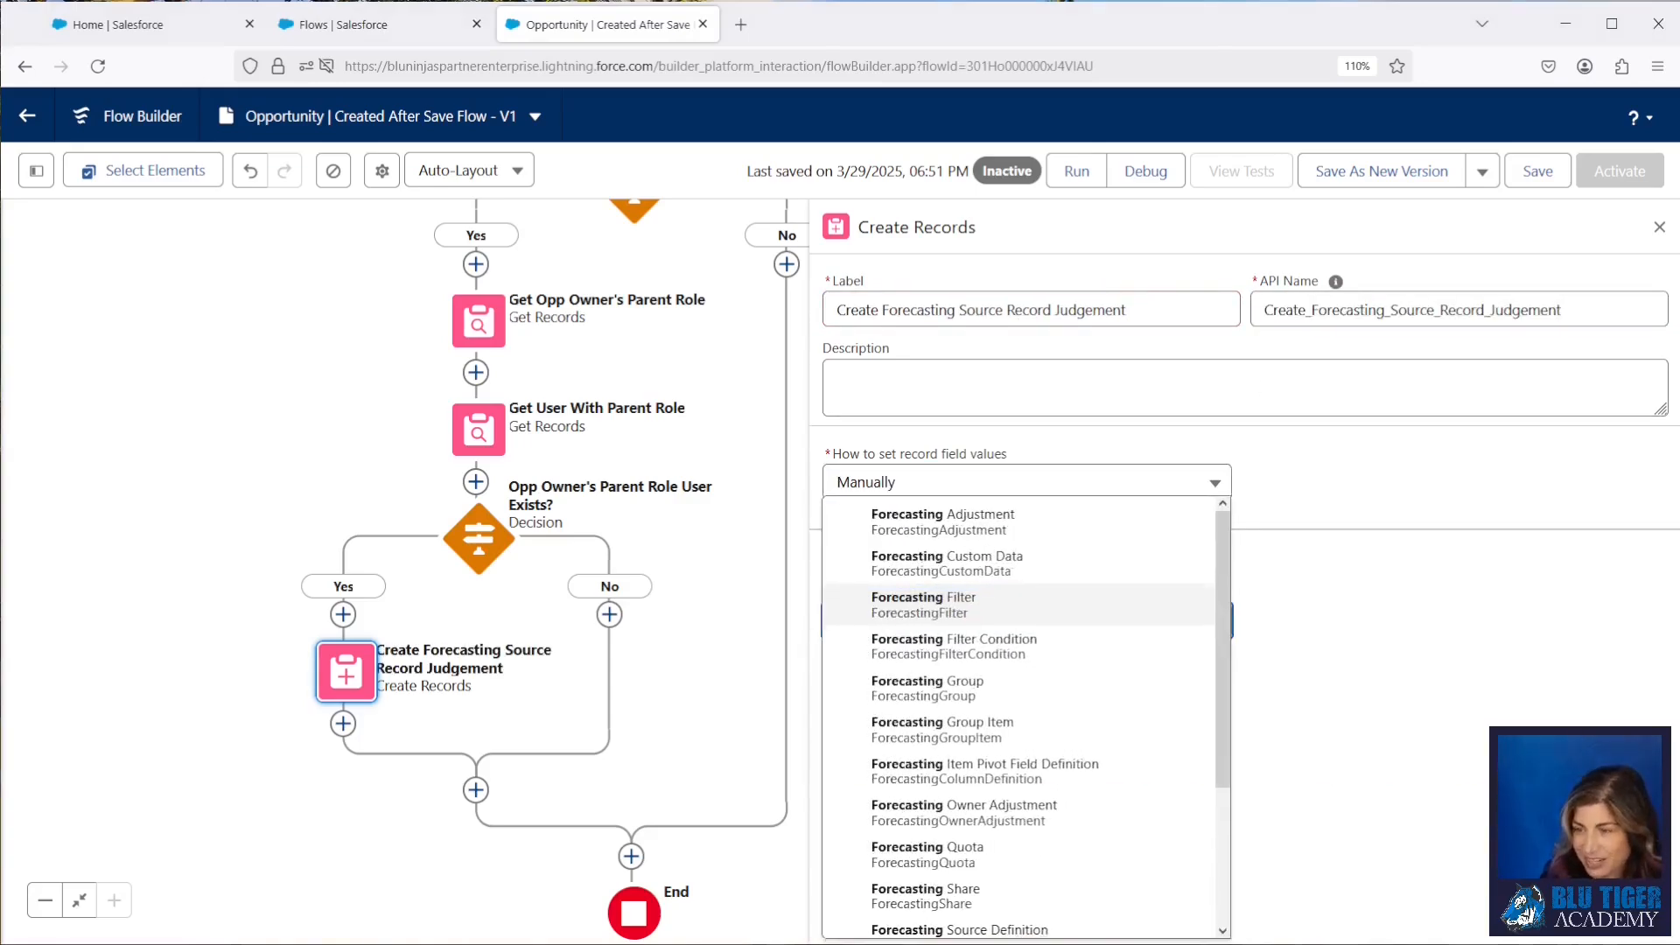
pyautogui.press('BackSpace')
pyautogui.write('source')
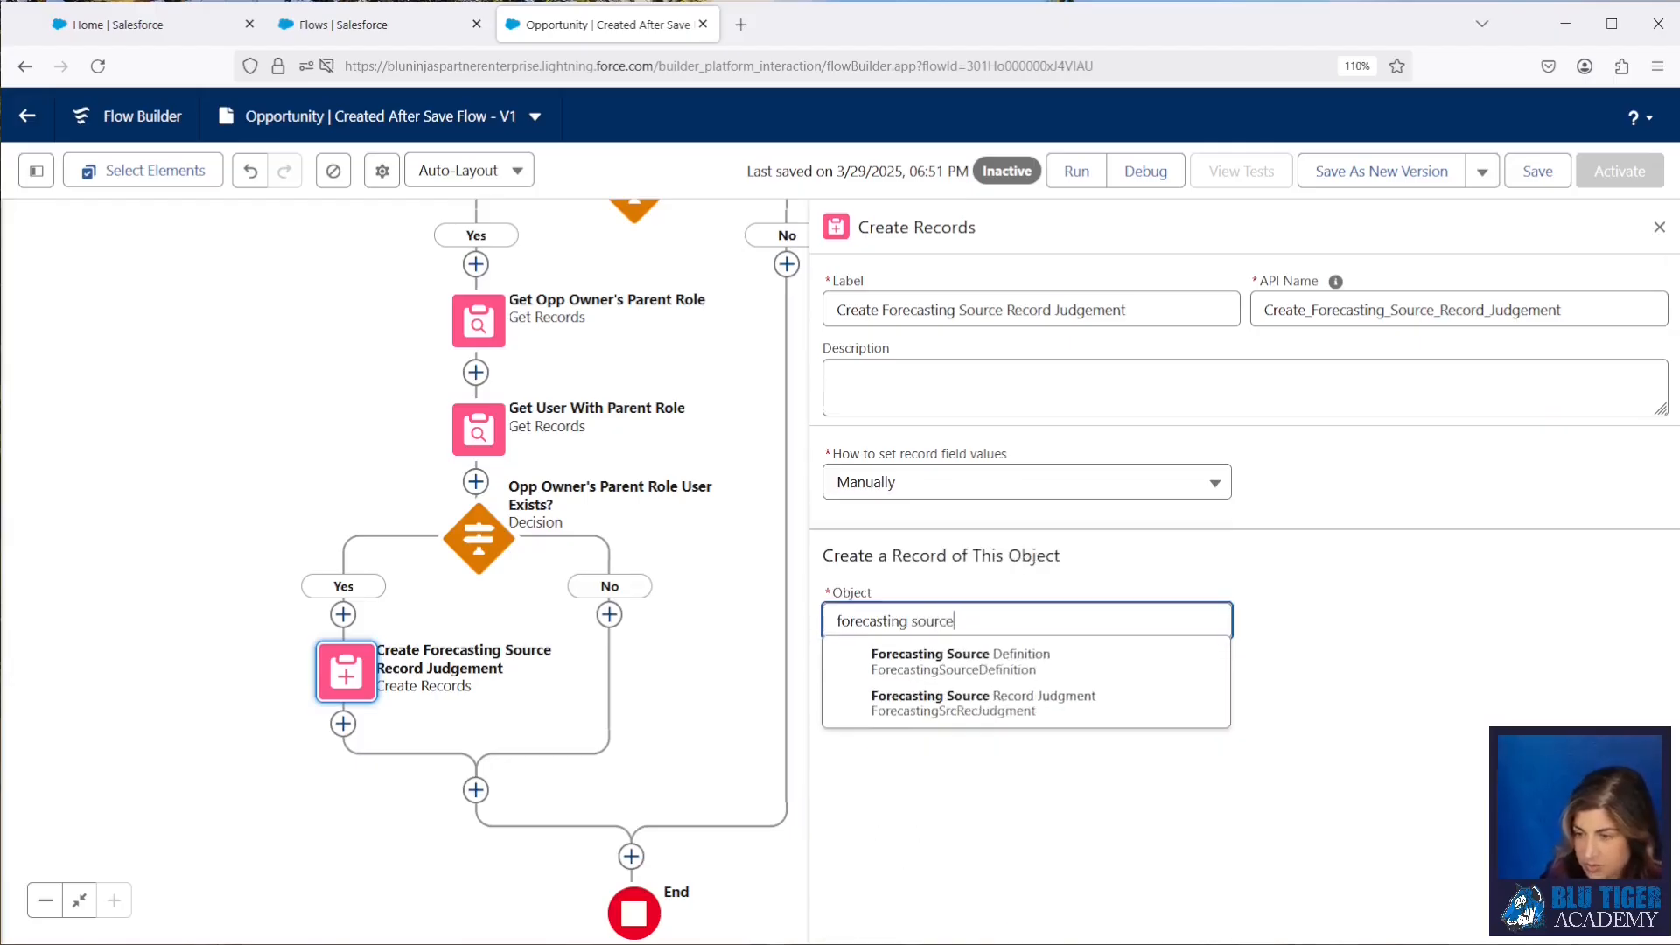
pyautogui.click(923, 700)
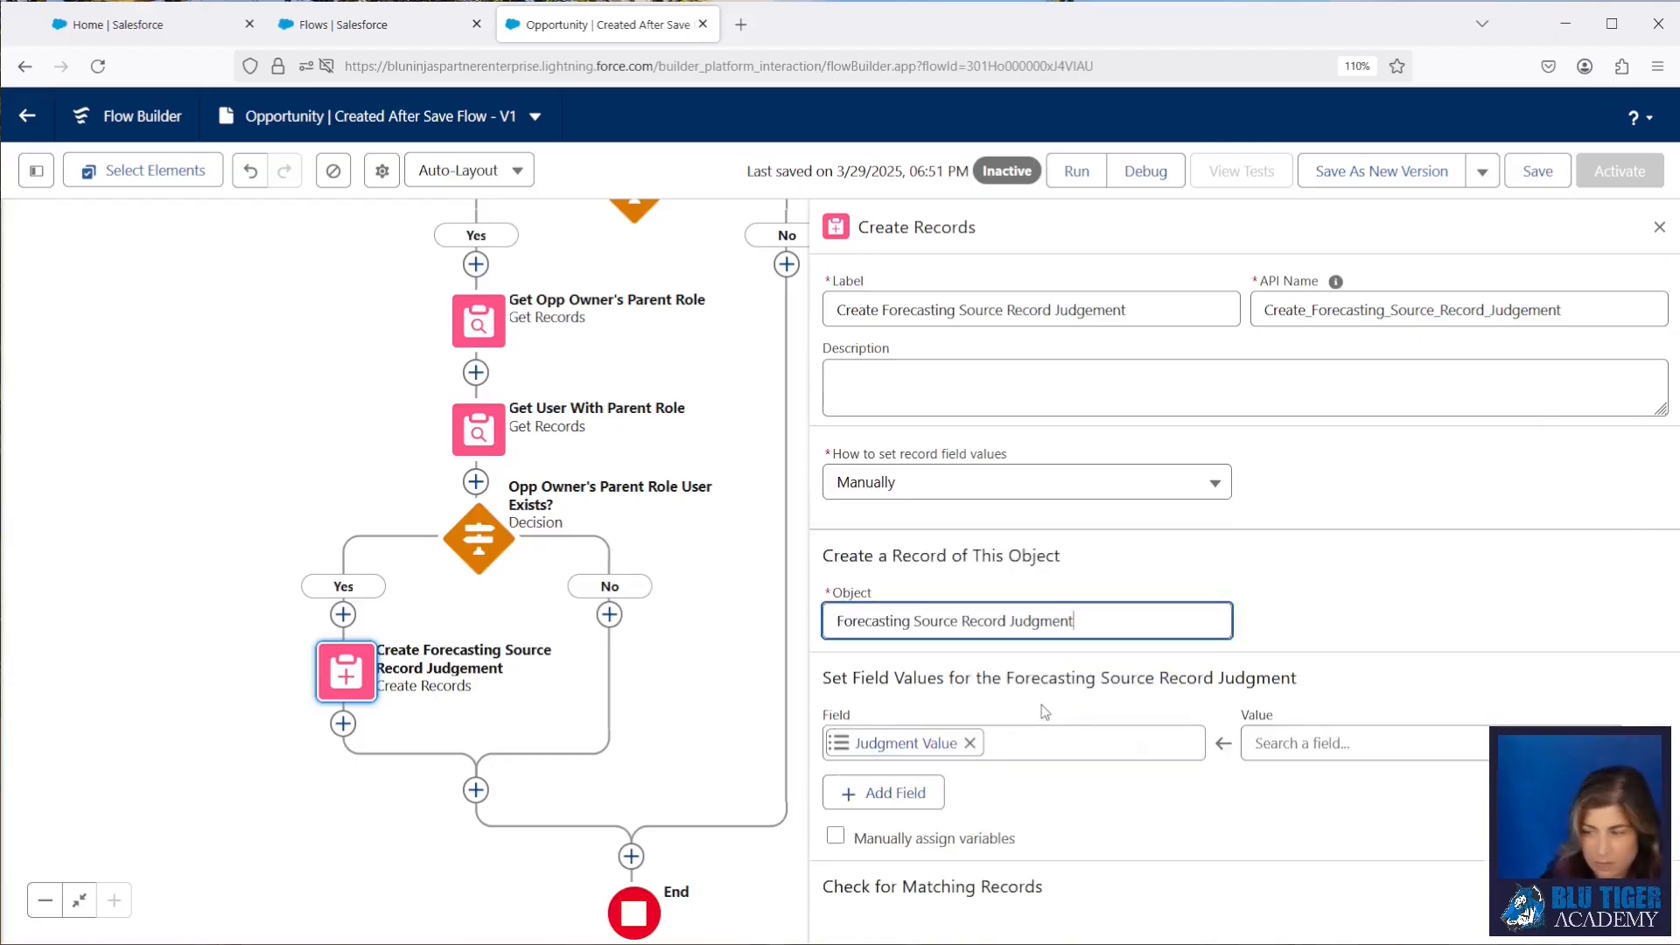
# Step: Set the new record's Judgment Value field to IN
pyautogui.click(1316, 744)
pyautogui.write('IN')
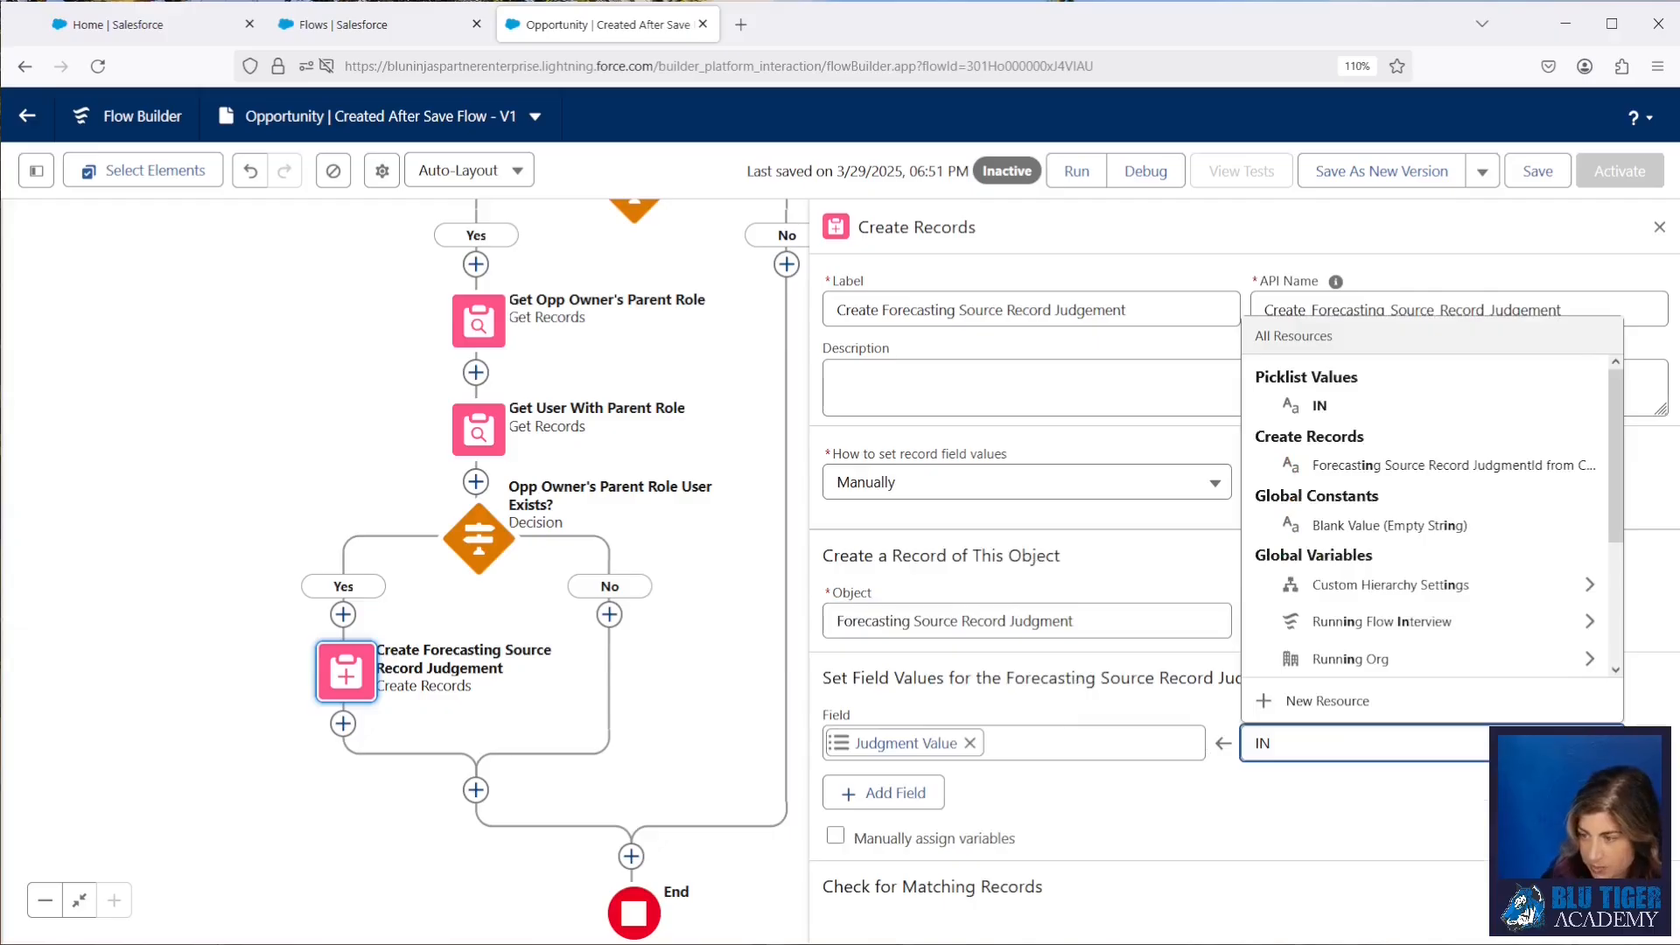
pyautogui.click(1283, 794)
# Step: Add the ReferenceObject ID field and set its value to Triggering Opportunity > Opportunity ID
pyautogui.click(919, 792)
pyautogui.click(1310, 814)
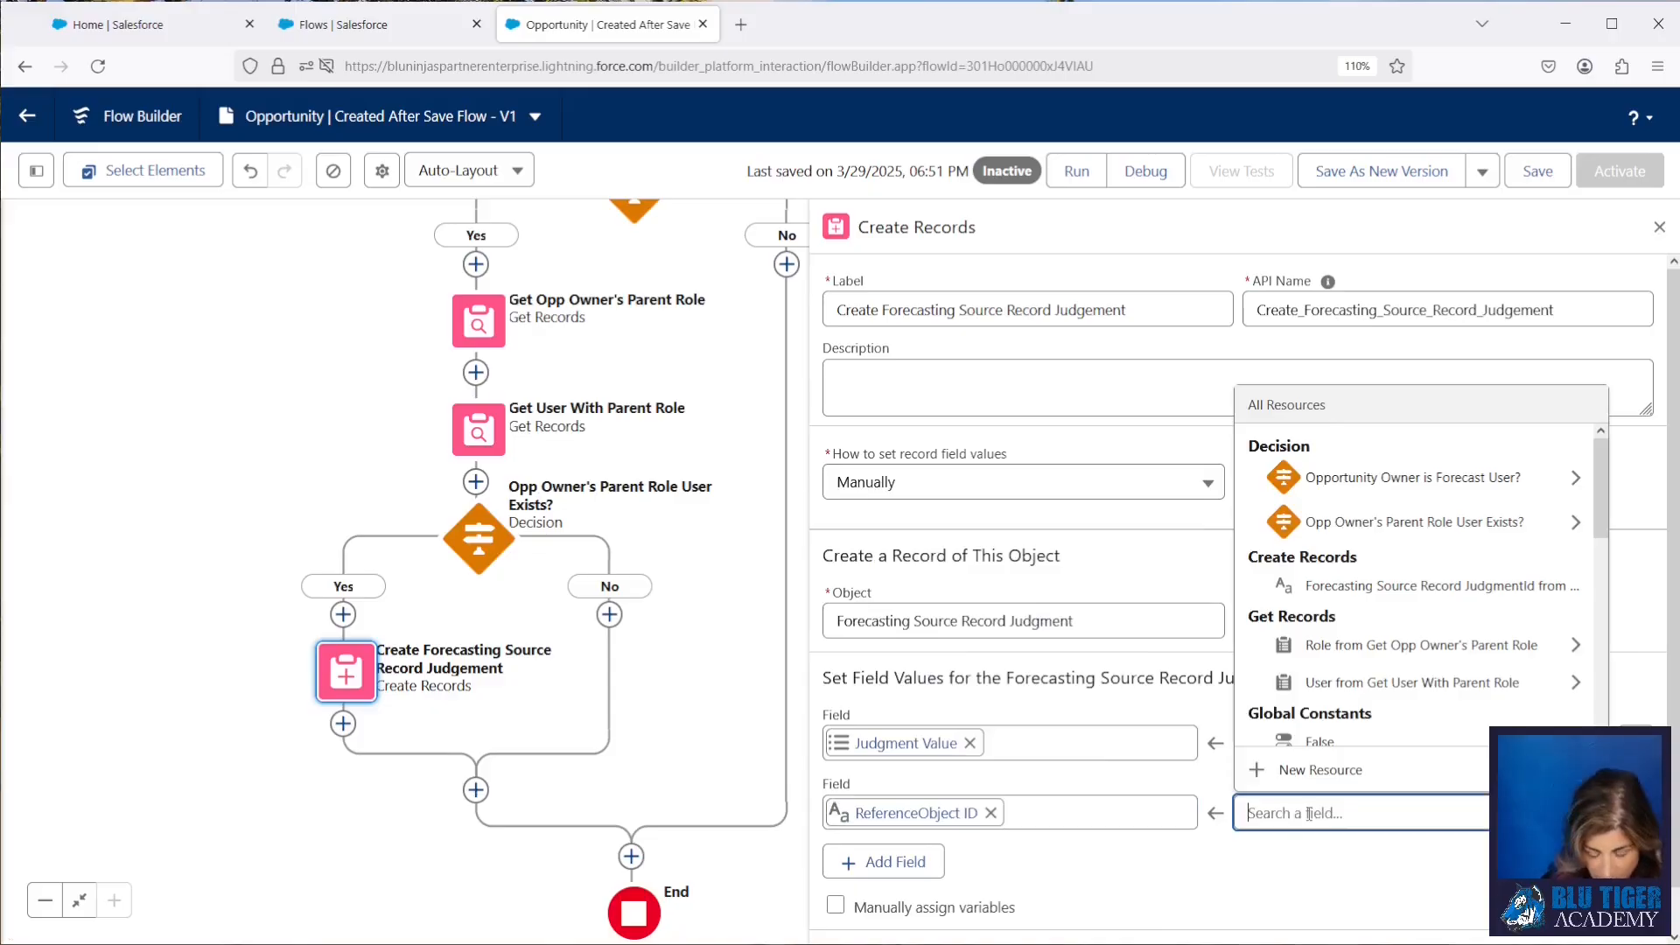
pyautogui.write('trig')
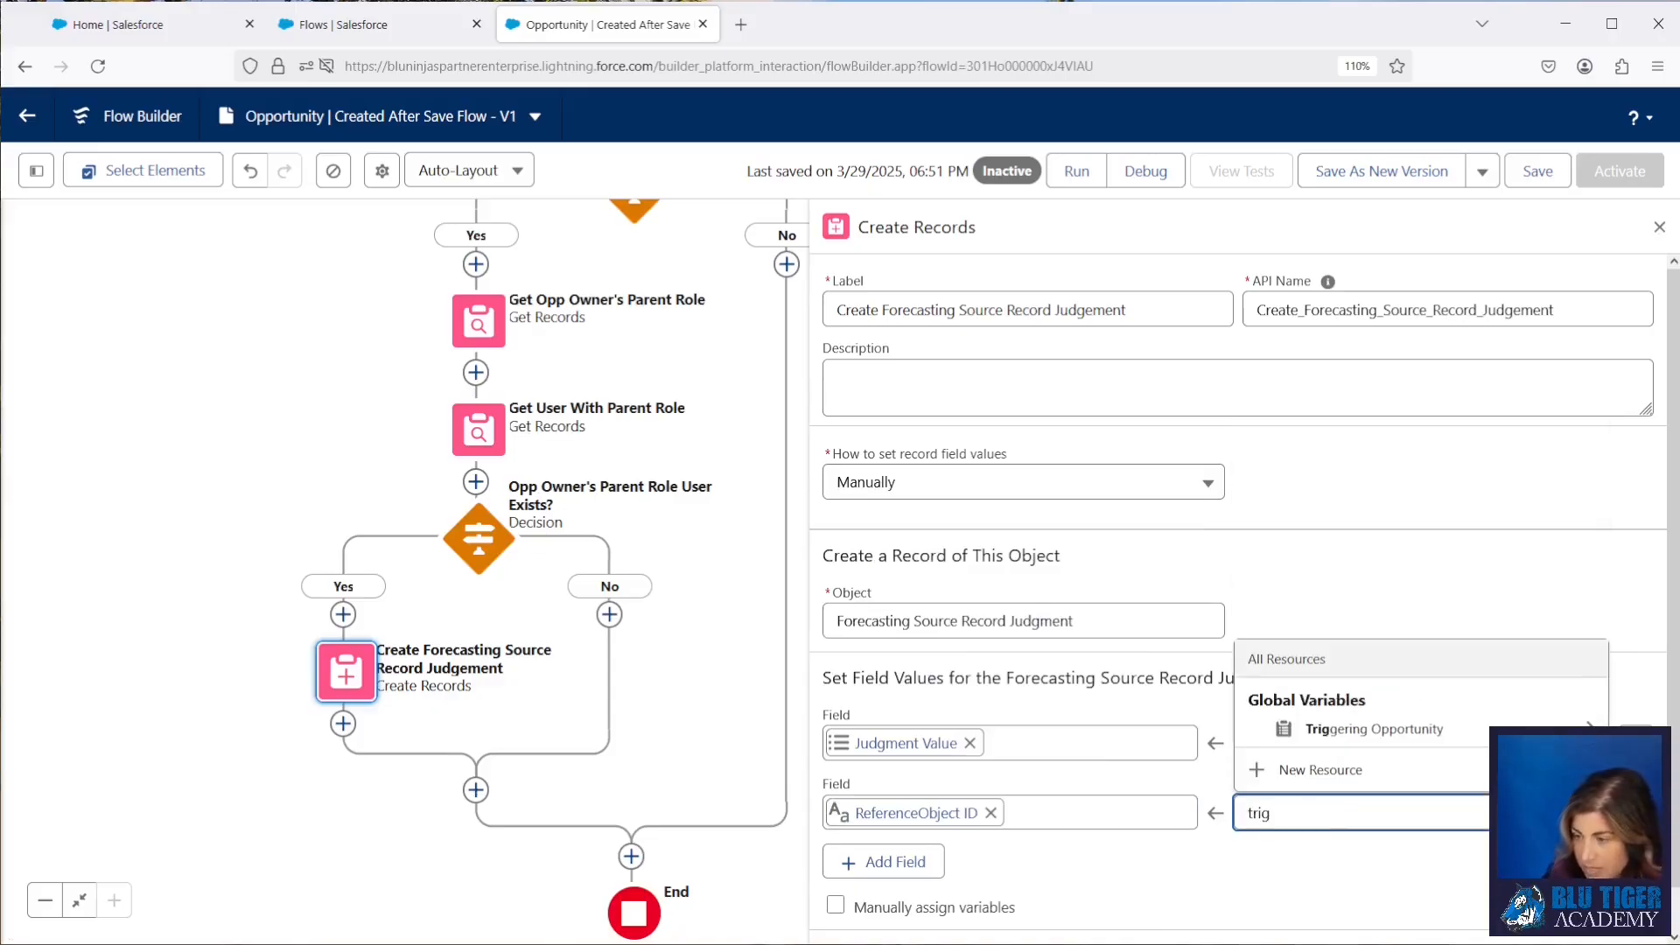
pyautogui.click(1328, 733)
pyautogui.write('id')
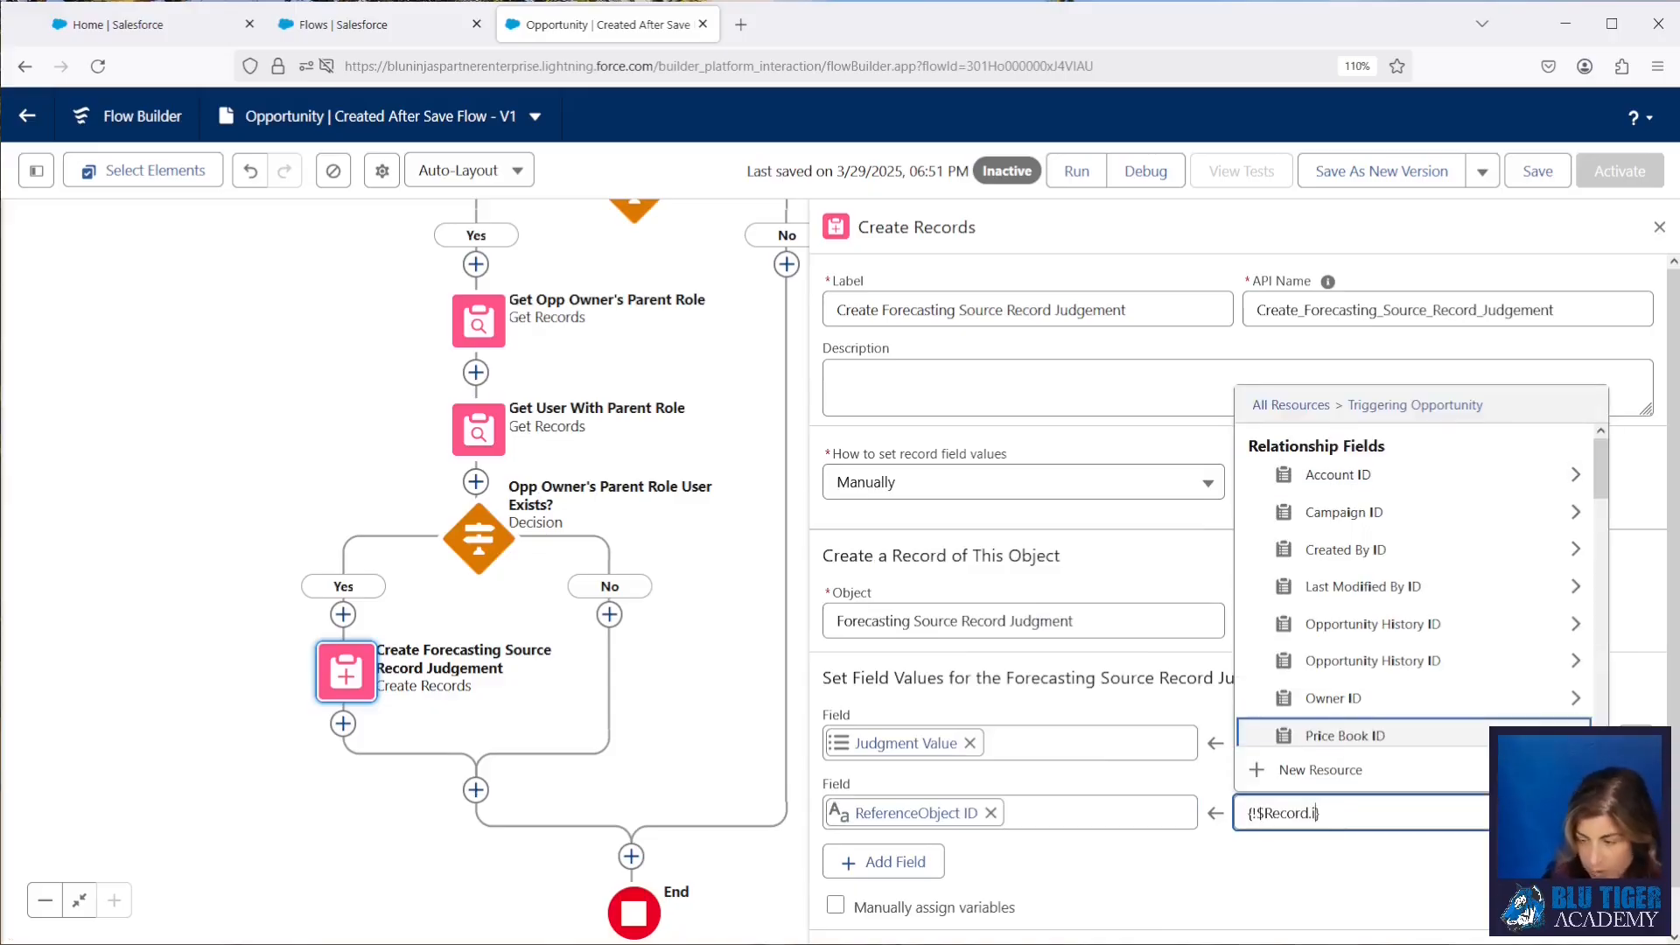
pyautogui.scroll(-1, 1360, 652)
pyautogui.click(1365, 737)
# Step: Add a third field assignment for User ID to the new record
pyautogui.click(922, 865)
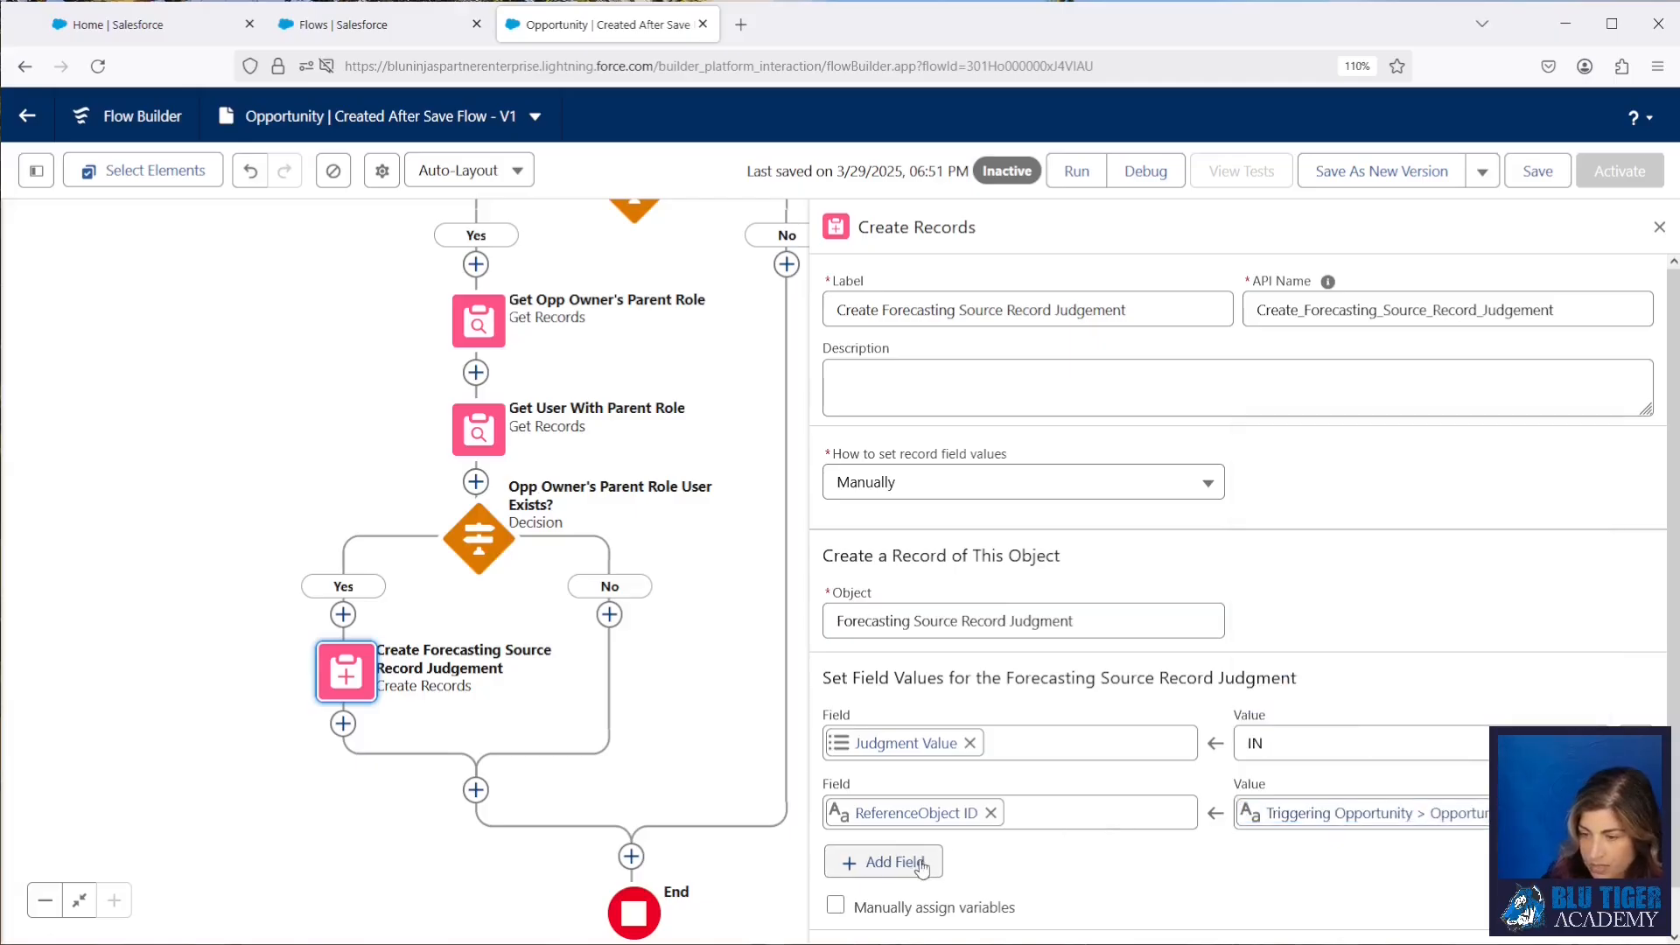
pyautogui.scroll(-1, 1012, 860)
pyautogui.click(854, 759)
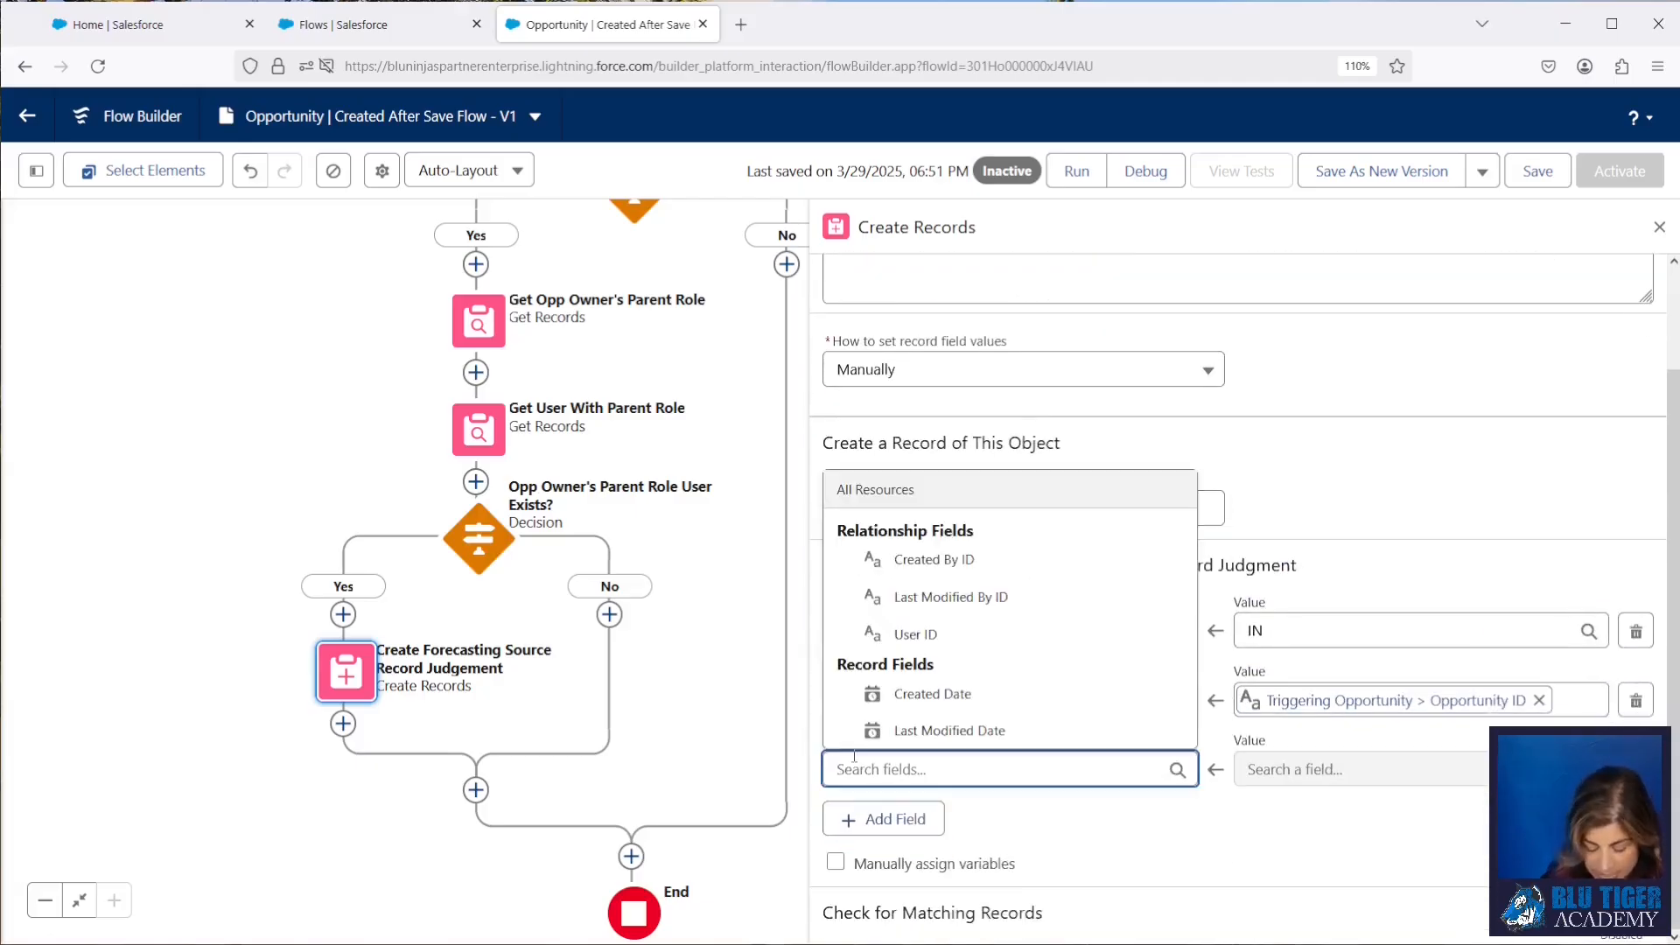
pyautogui.write('user')
pyautogui.click(905, 730)
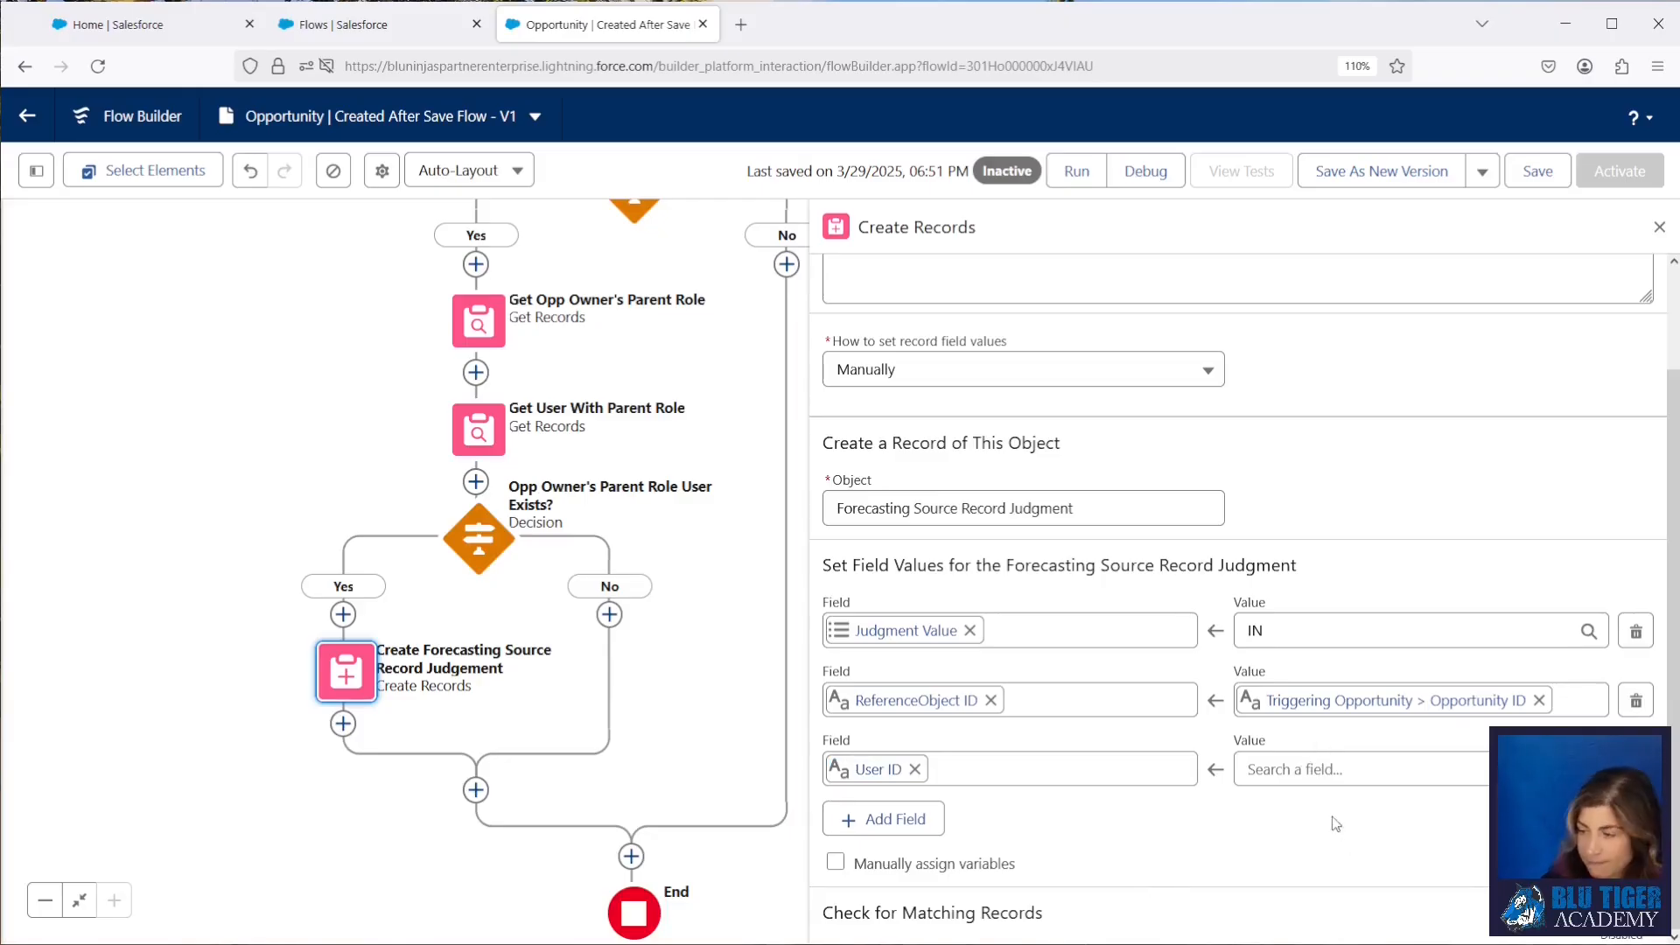
# Step: Set the User ID value to the User ID of the user from Get User With Parent Role, and save the flow
pyautogui.click(1312, 769)
pyautogui.write('get')
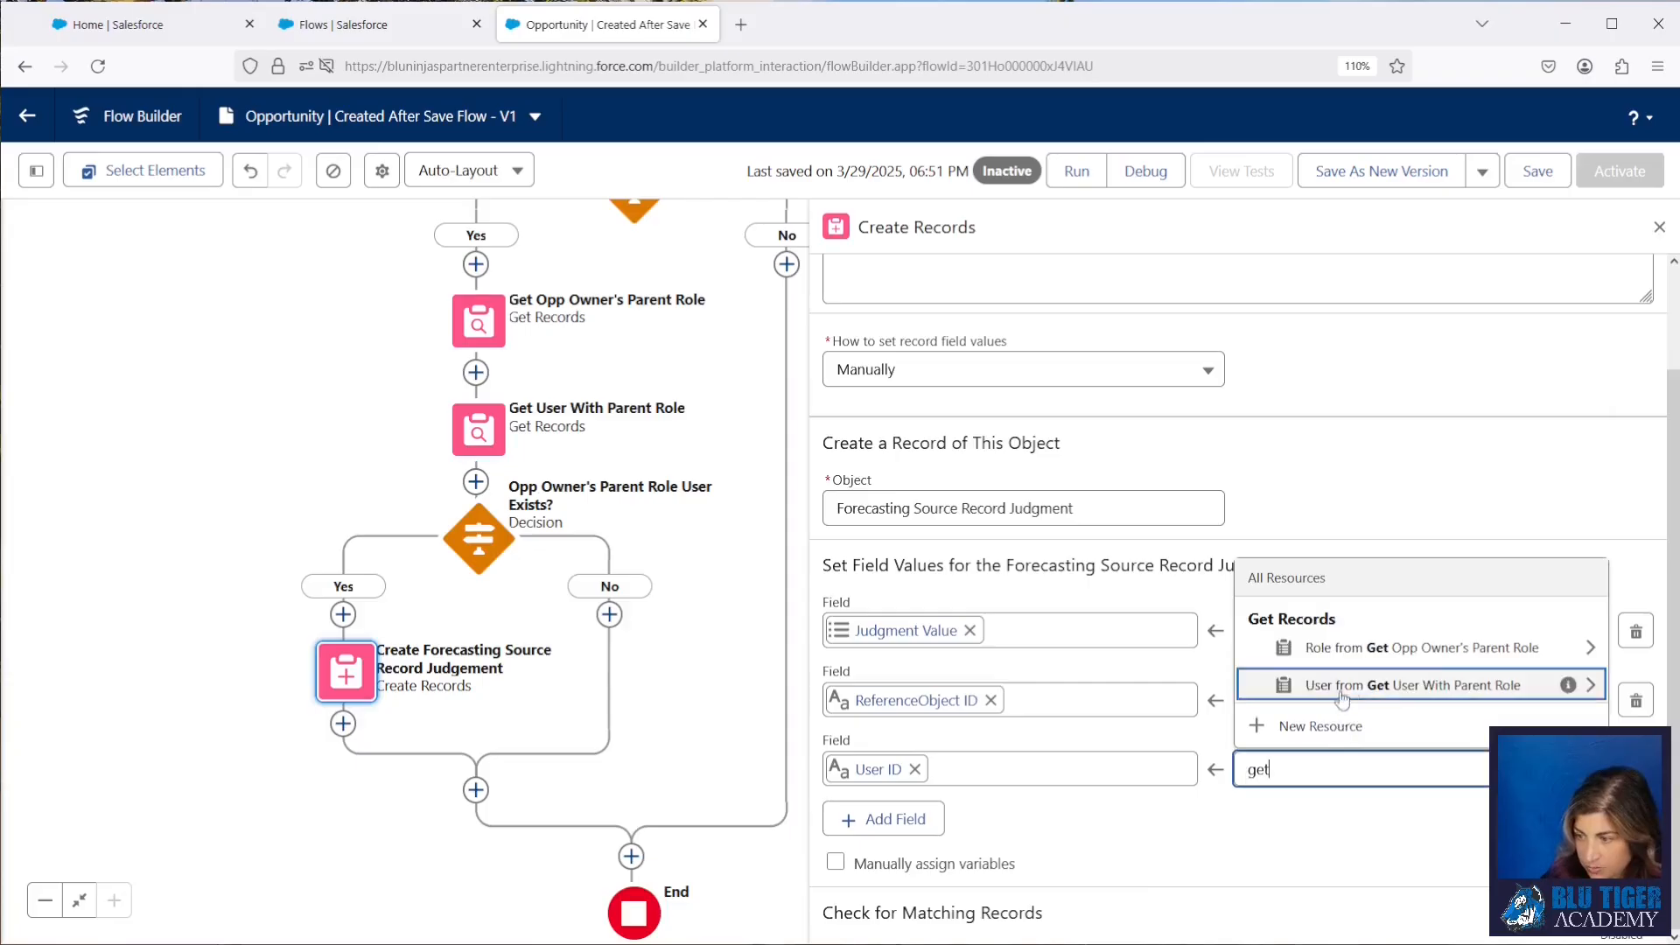
pyautogui.click(1391, 691)
pyautogui.write('id')
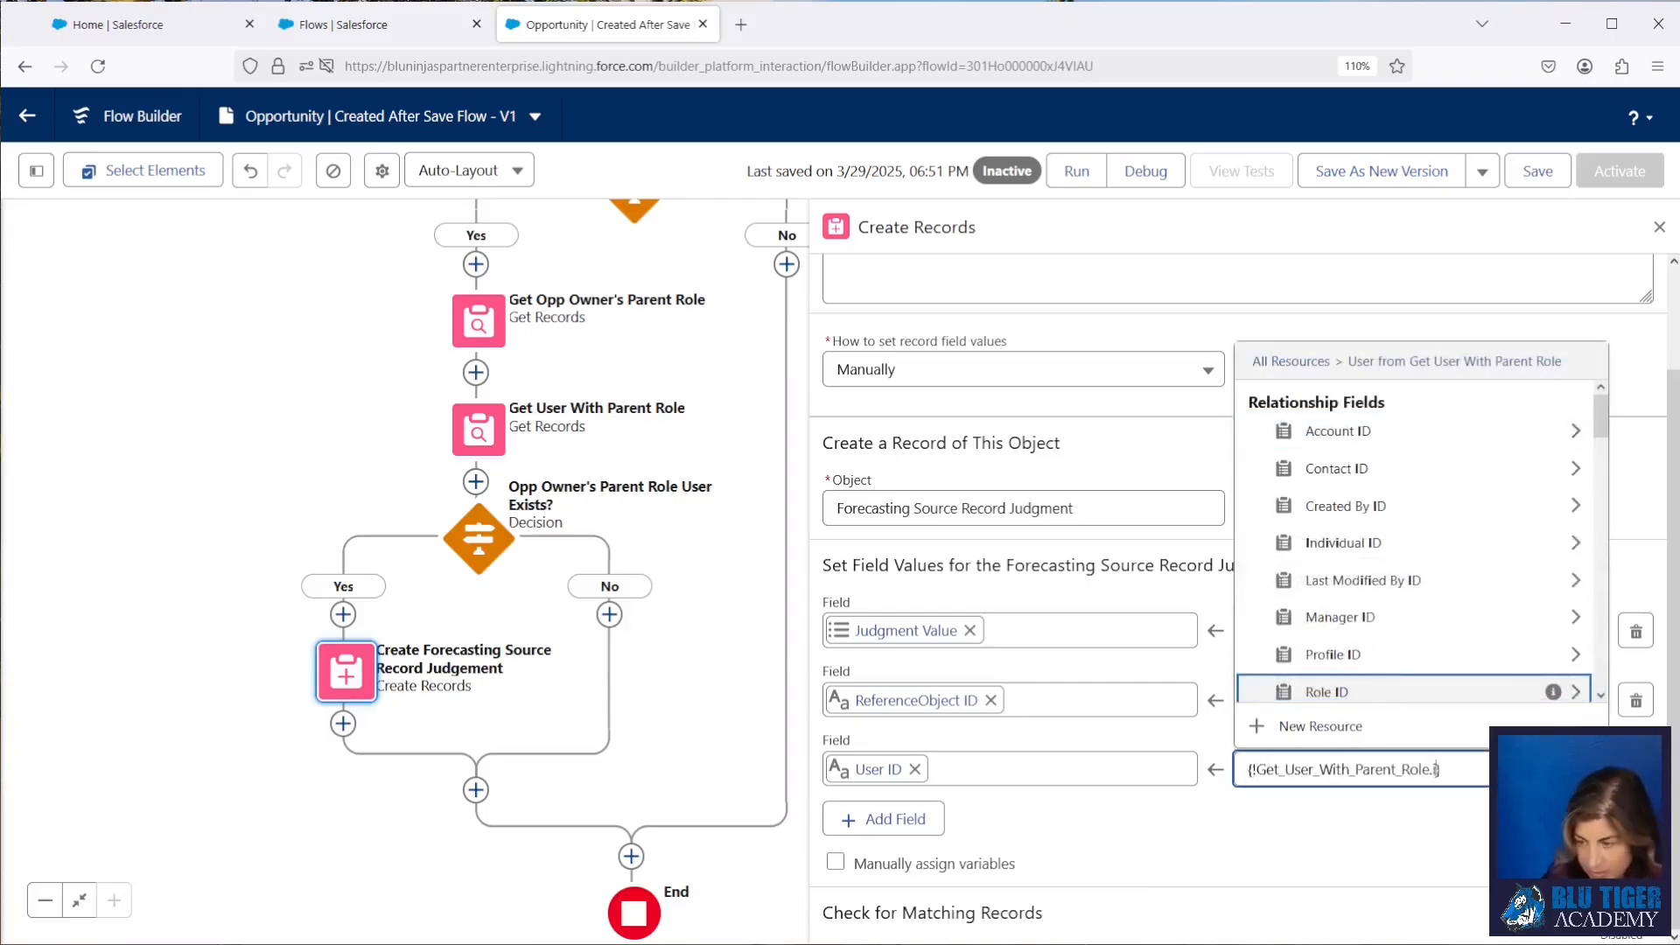
pyautogui.scroll(-5, 1435, 617)
pyautogui.scroll(-2, 1435, 618)
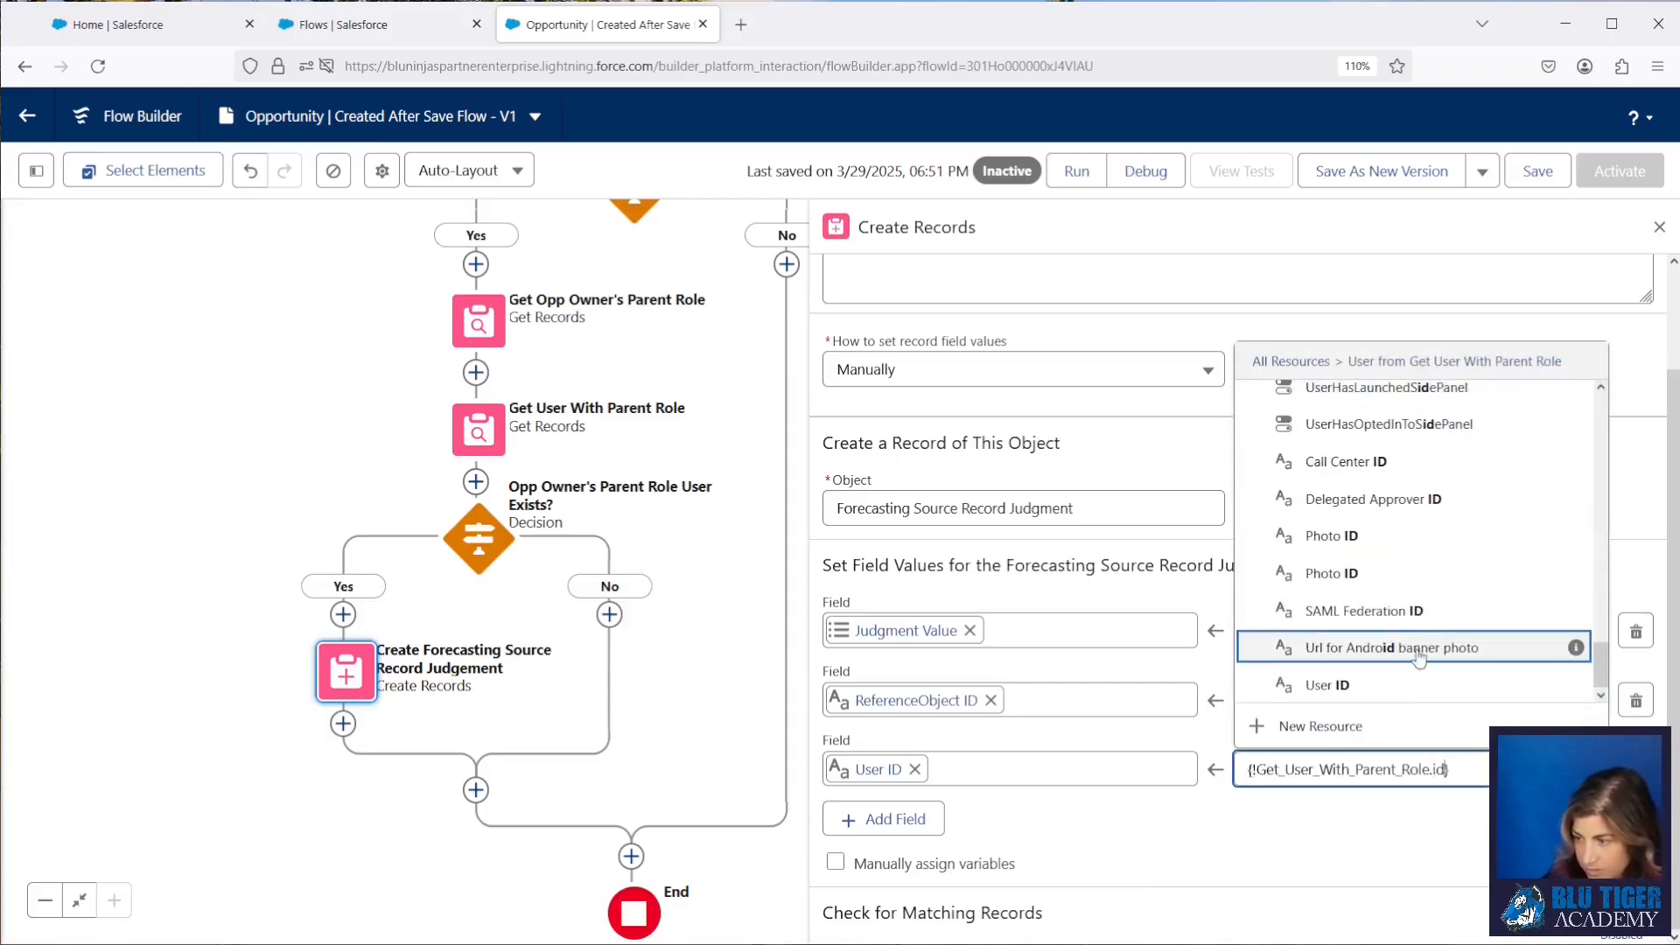
pyautogui.moveTo(1575, 685)
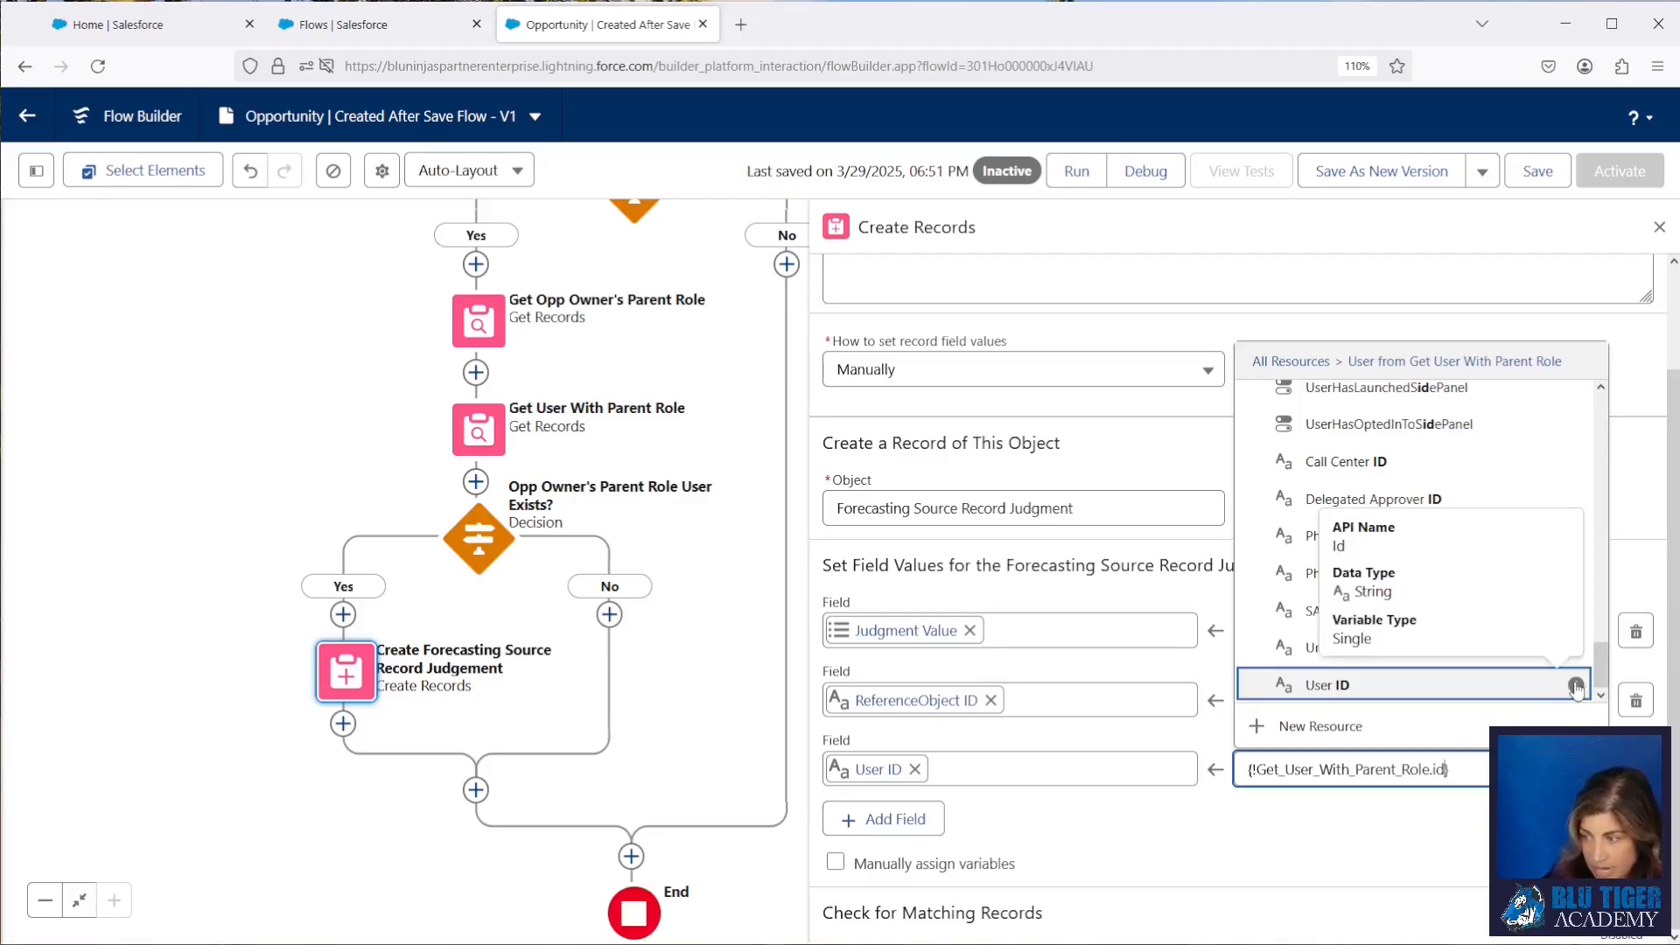
pyautogui.click(1540, 689)
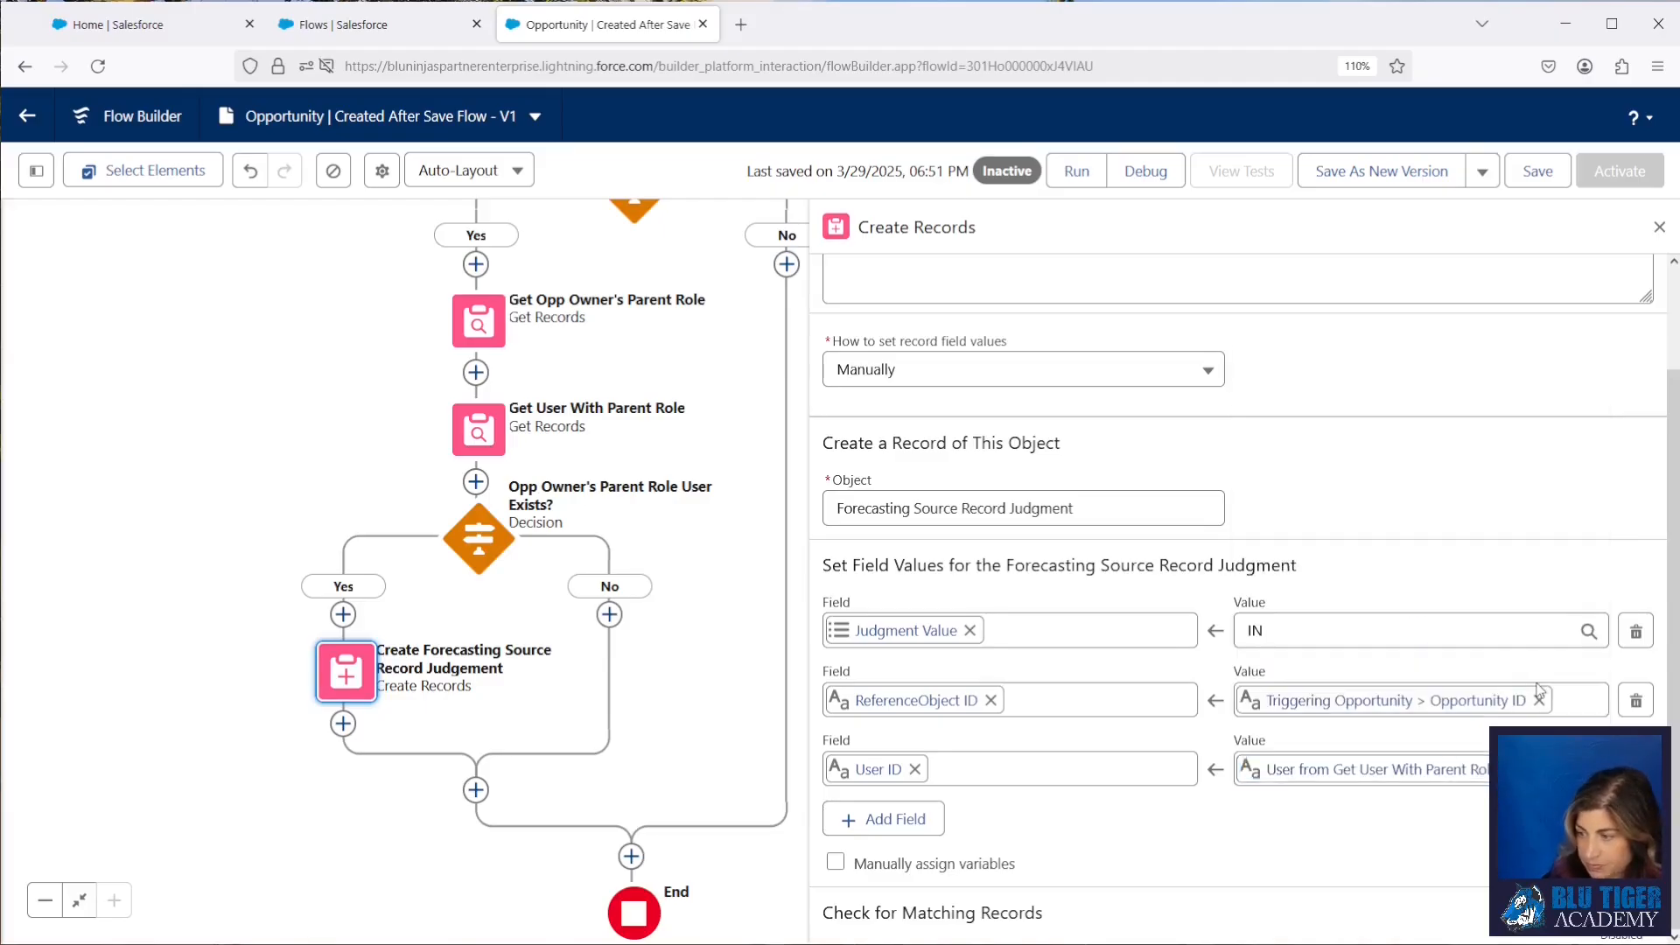
pyautogui.click(1439, 777)
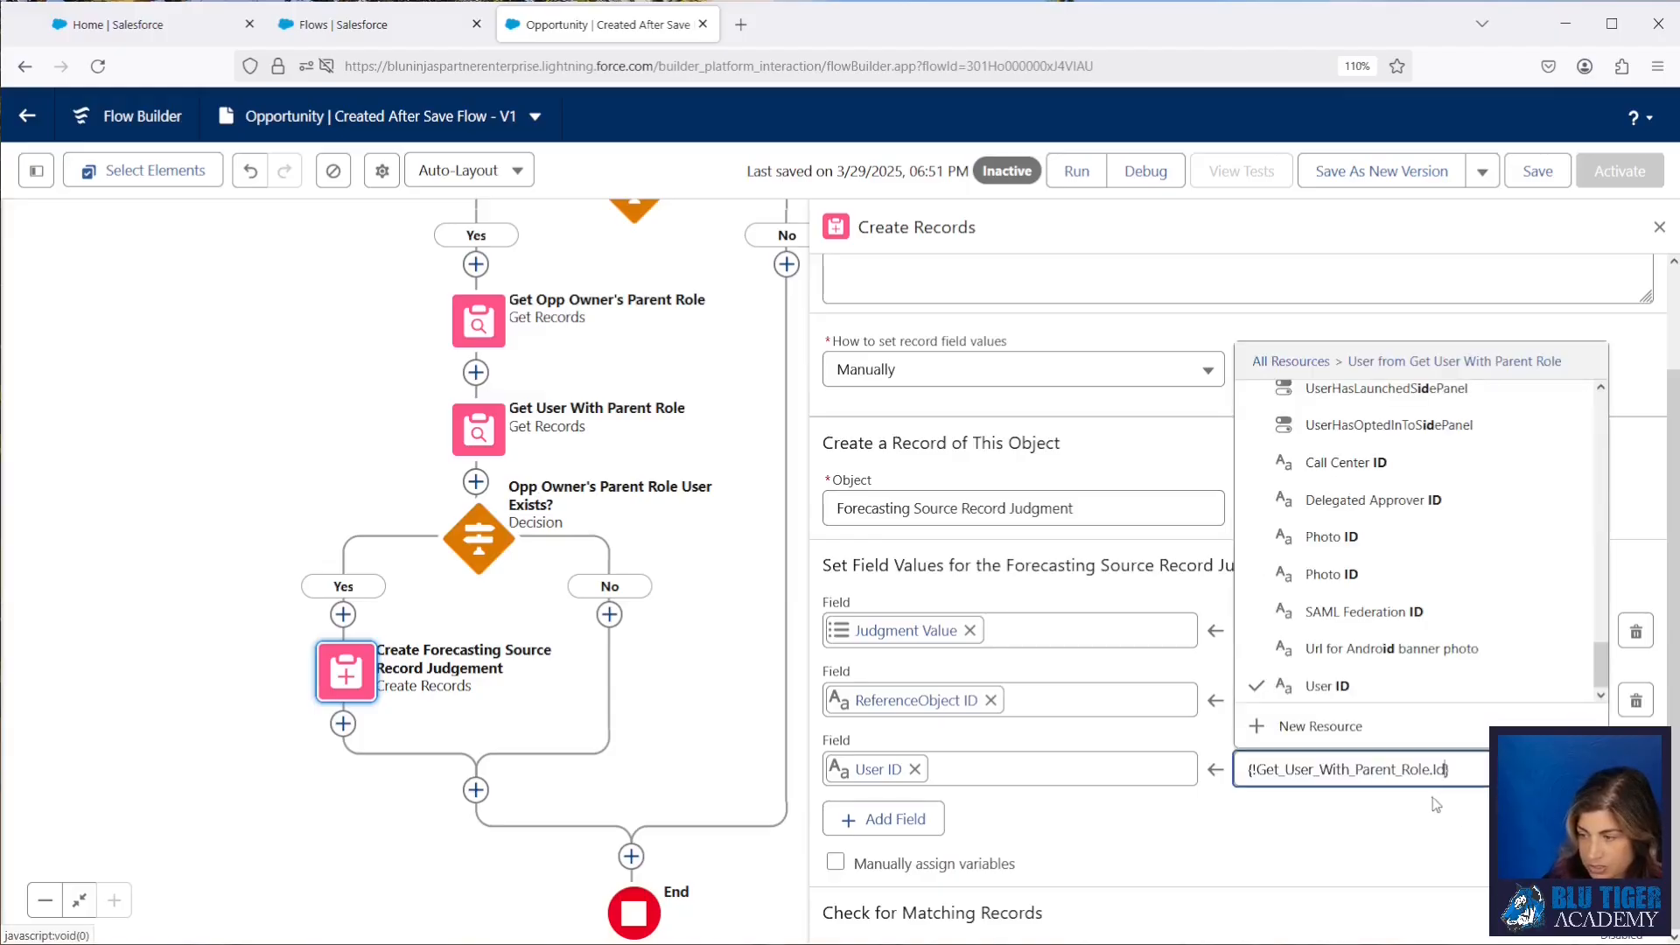
pyautogui.click(1277, 818)
pyautogui.click(1533, 172)
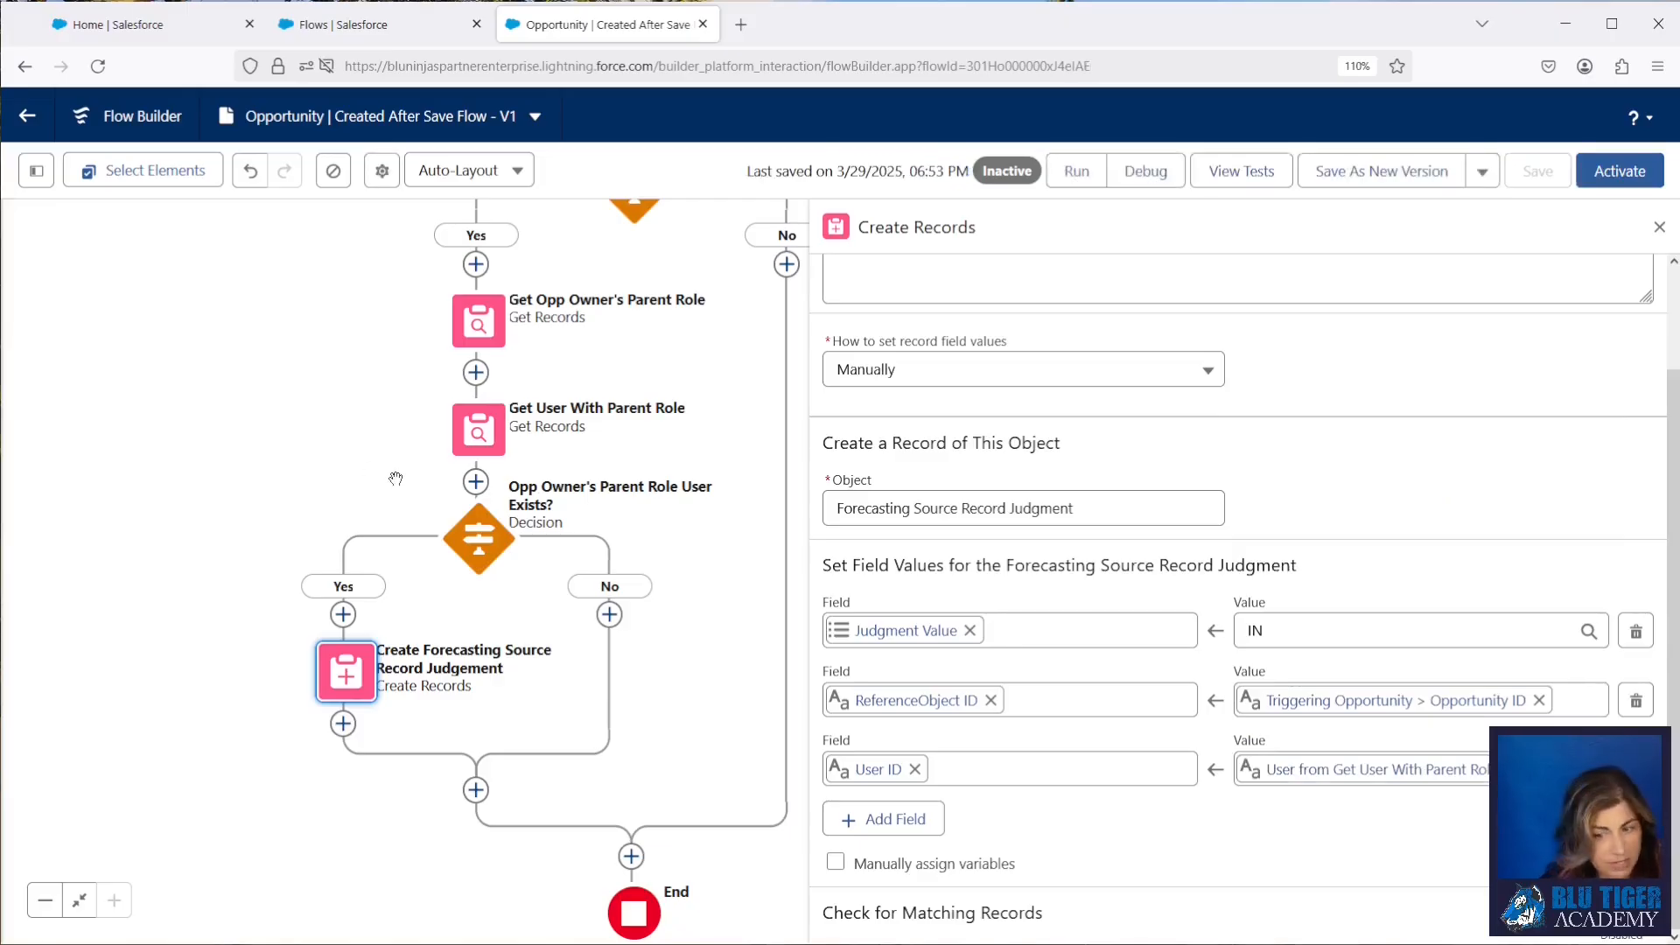
# Step: Add a fault path to the Create Forecasting Source Record Judgement element and place a Custom Error element on it
pyautogui.click(355, 679)
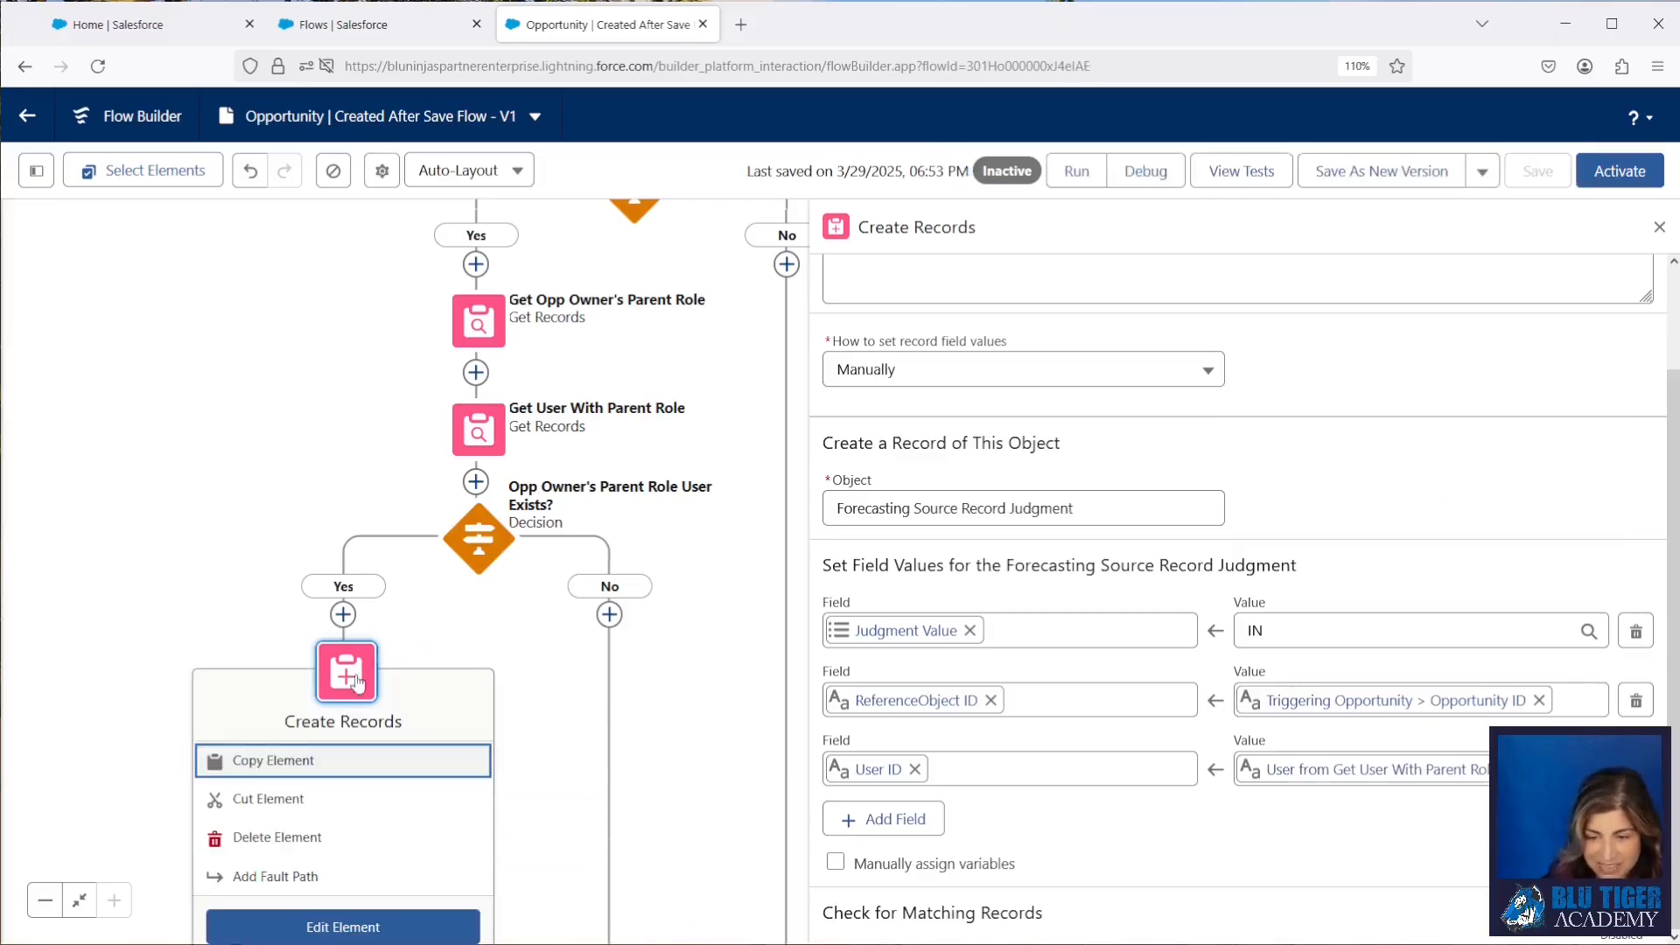
pyautogui.click(326, 876)
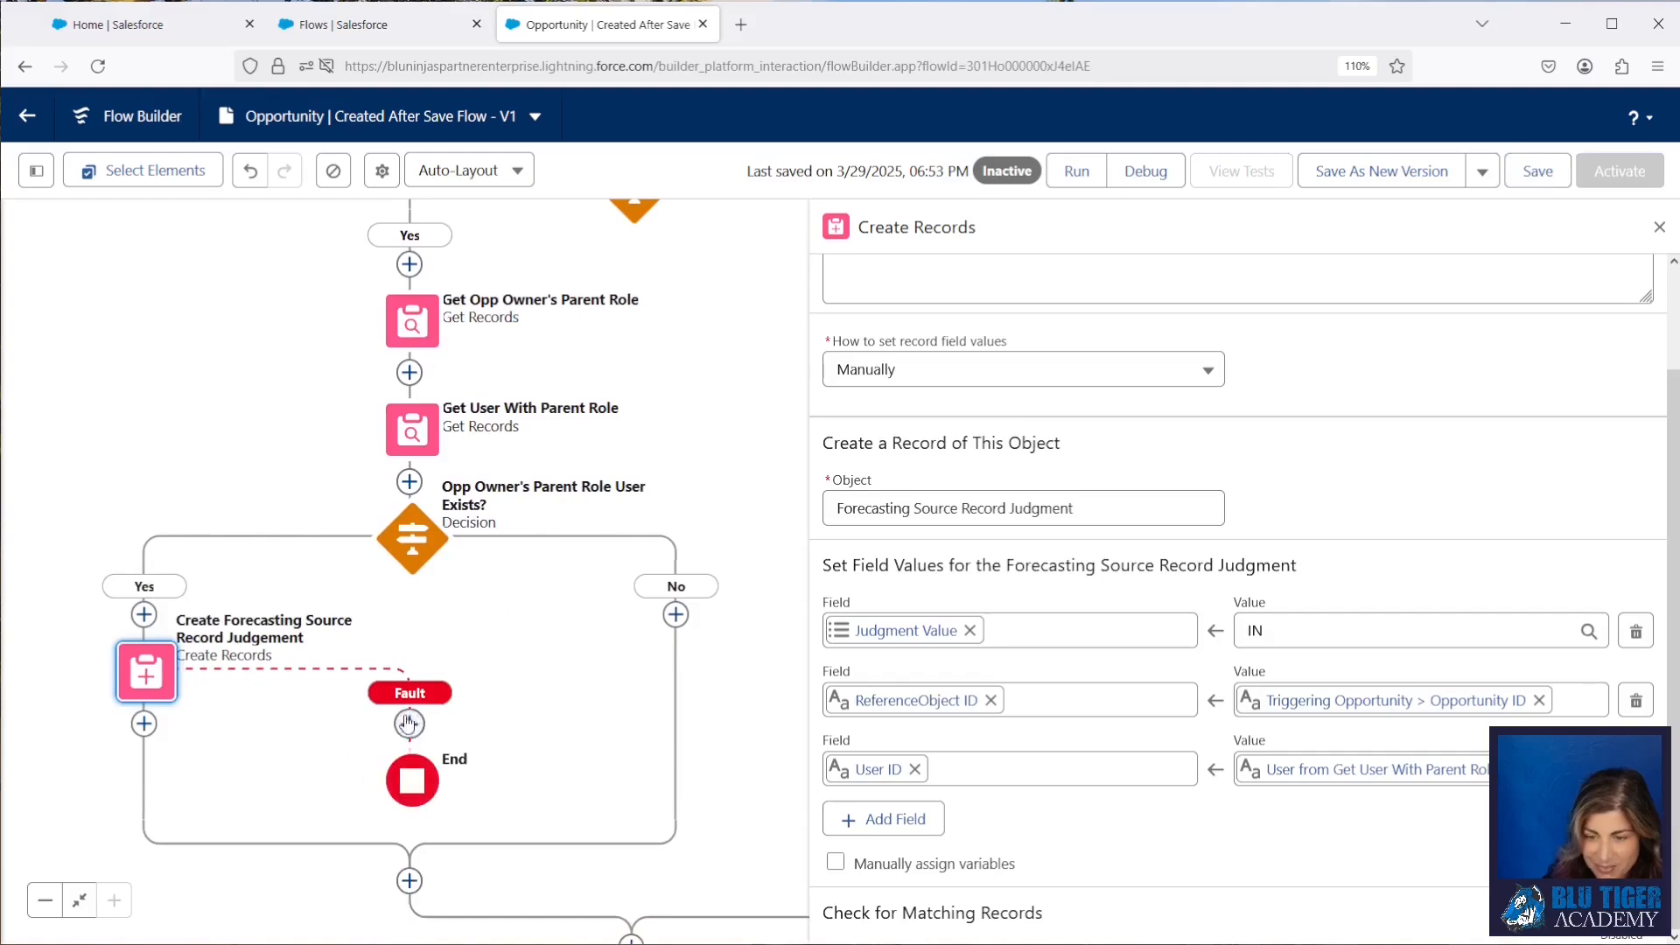
pyautogui.click(410, 723)
pyautogui.scroll(-3, 561, 733)
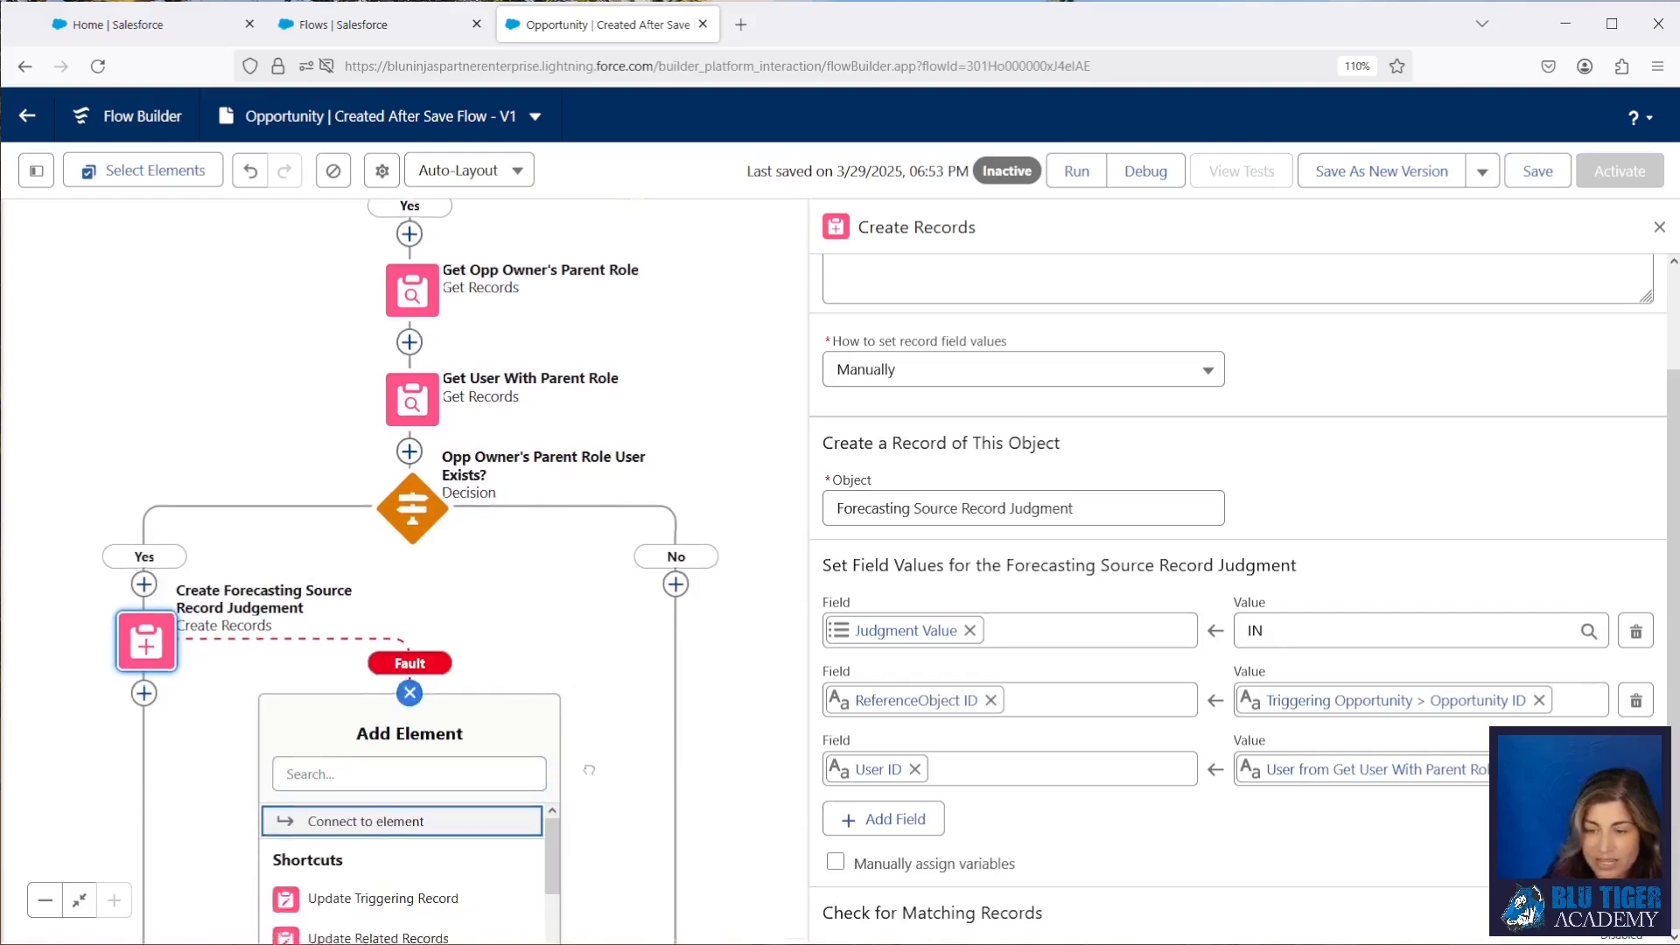
pyautogui.click(335, 572)
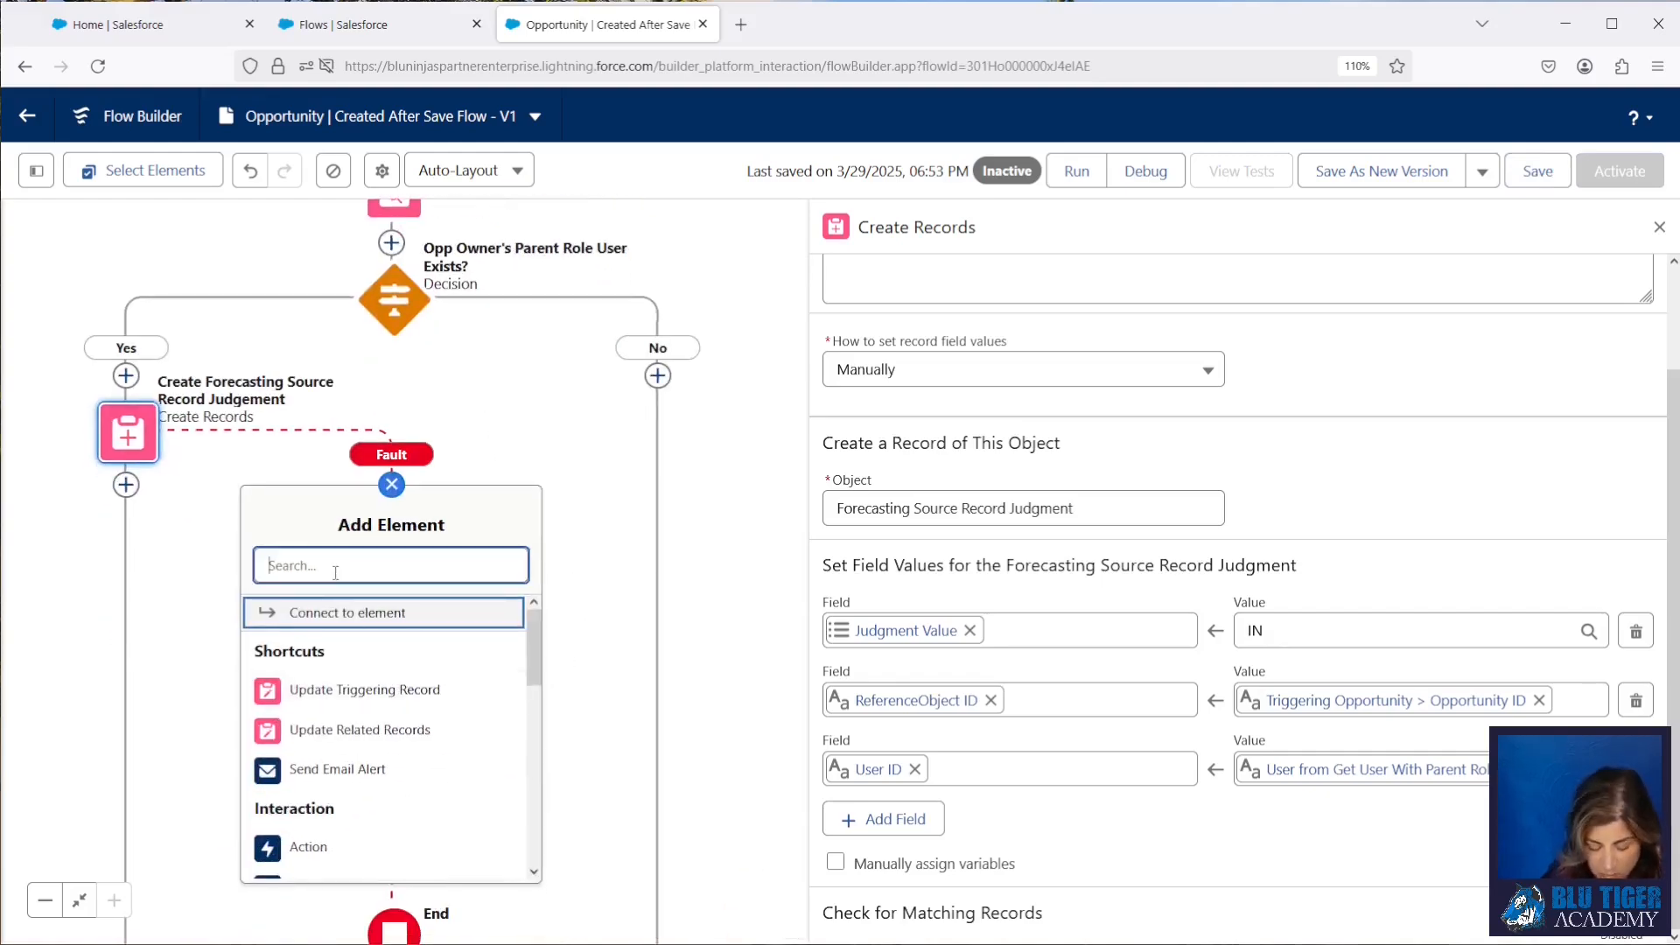
pyautogui.write('custom e')
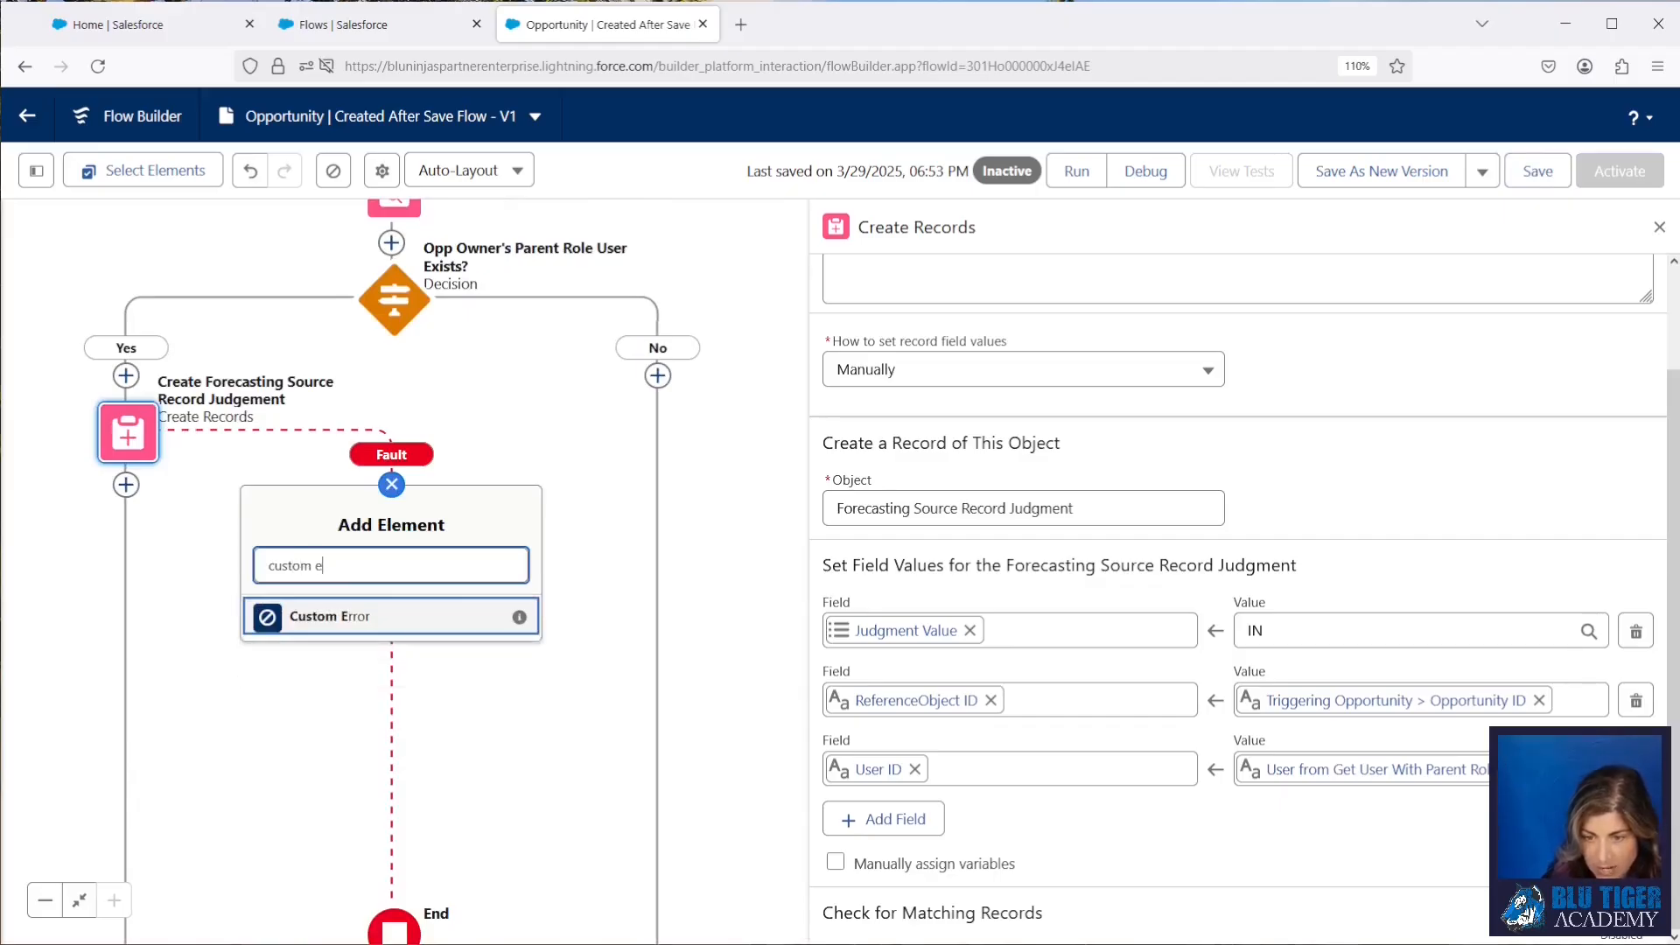
pyautogui.click(337, 625)
# Step: Label the custom error "All Errors" and paste its error message beginning "There was an issue processing your"
pyautogui.write('All Errors')
pyautogui.press('Tab')
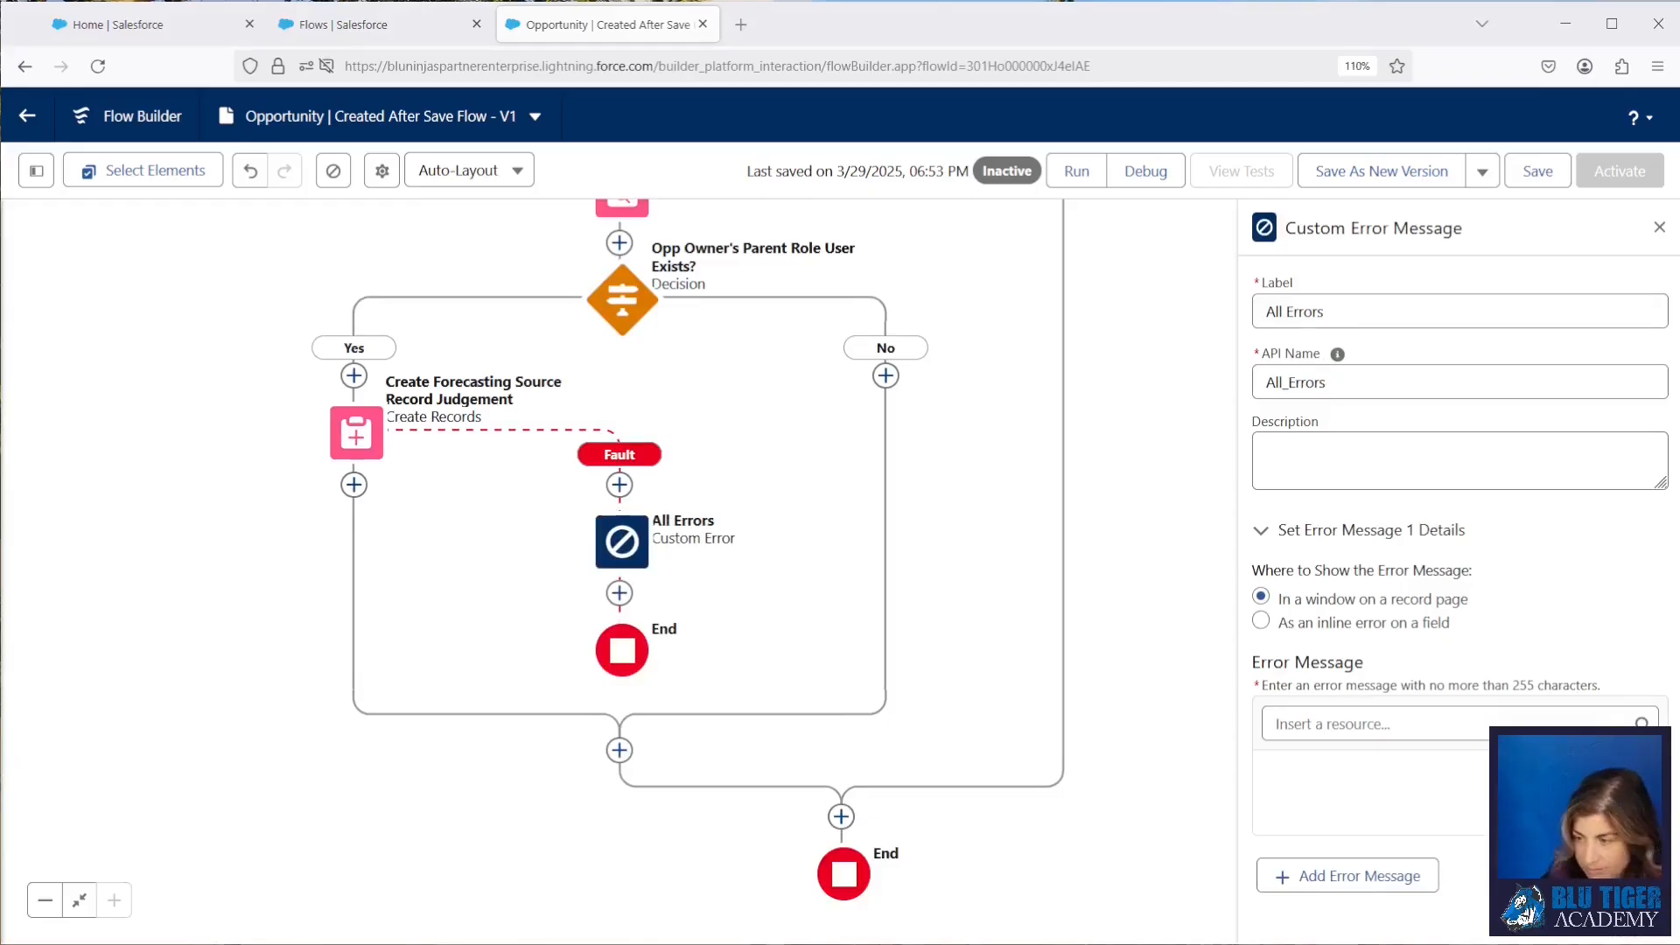
pyautogui.click(1287, 838)
pyautogui.hotkey('ctrl', 'v')
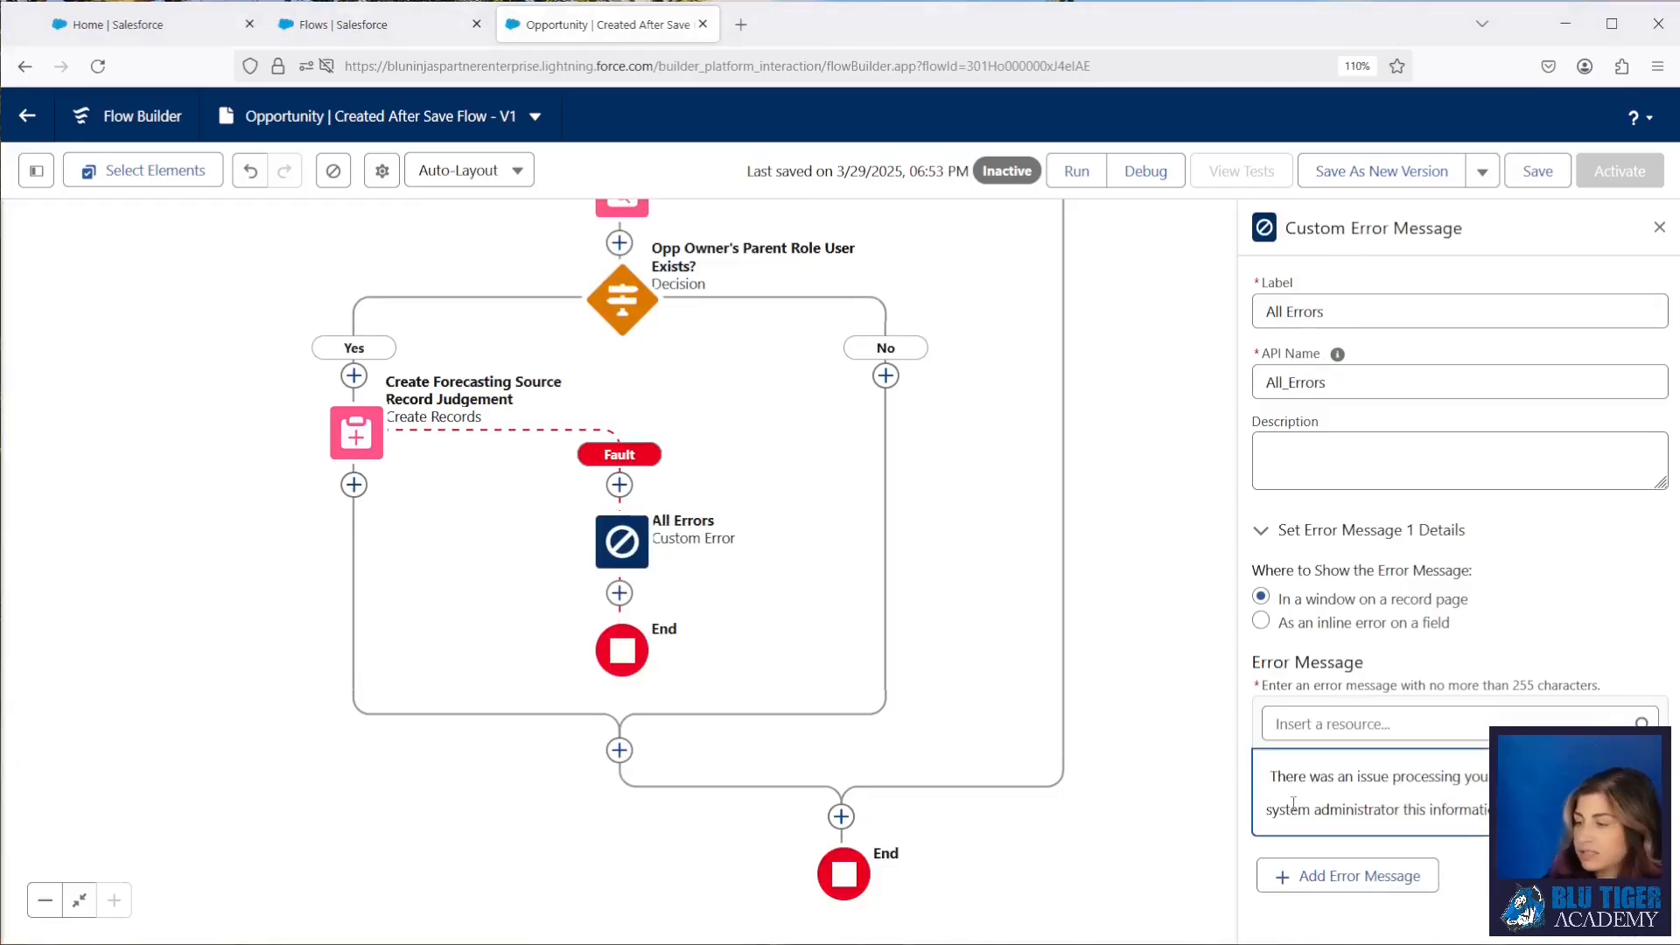
pyautogui.press('BackSpace')
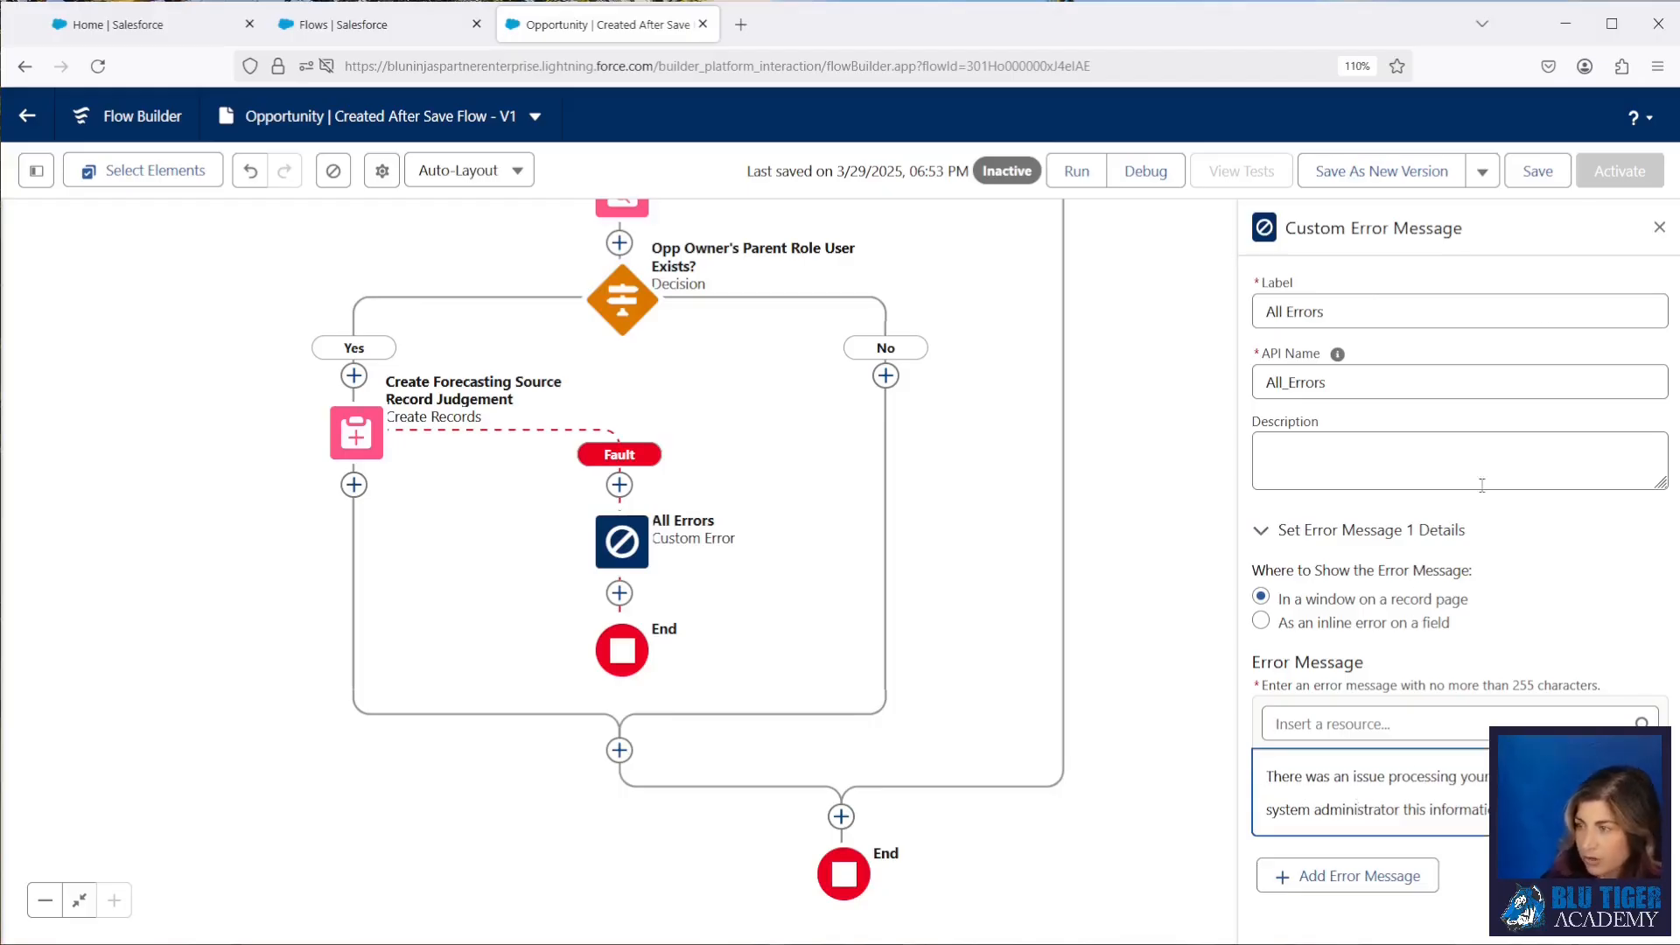
# Step: Review the whole flow, save it and activate it
pyautogui.moveTo(798, 601); pyautogui.dragTo(717, 901)
pyautogui.moveTo(828, 470); pyautogui.dragTo(755, 611)
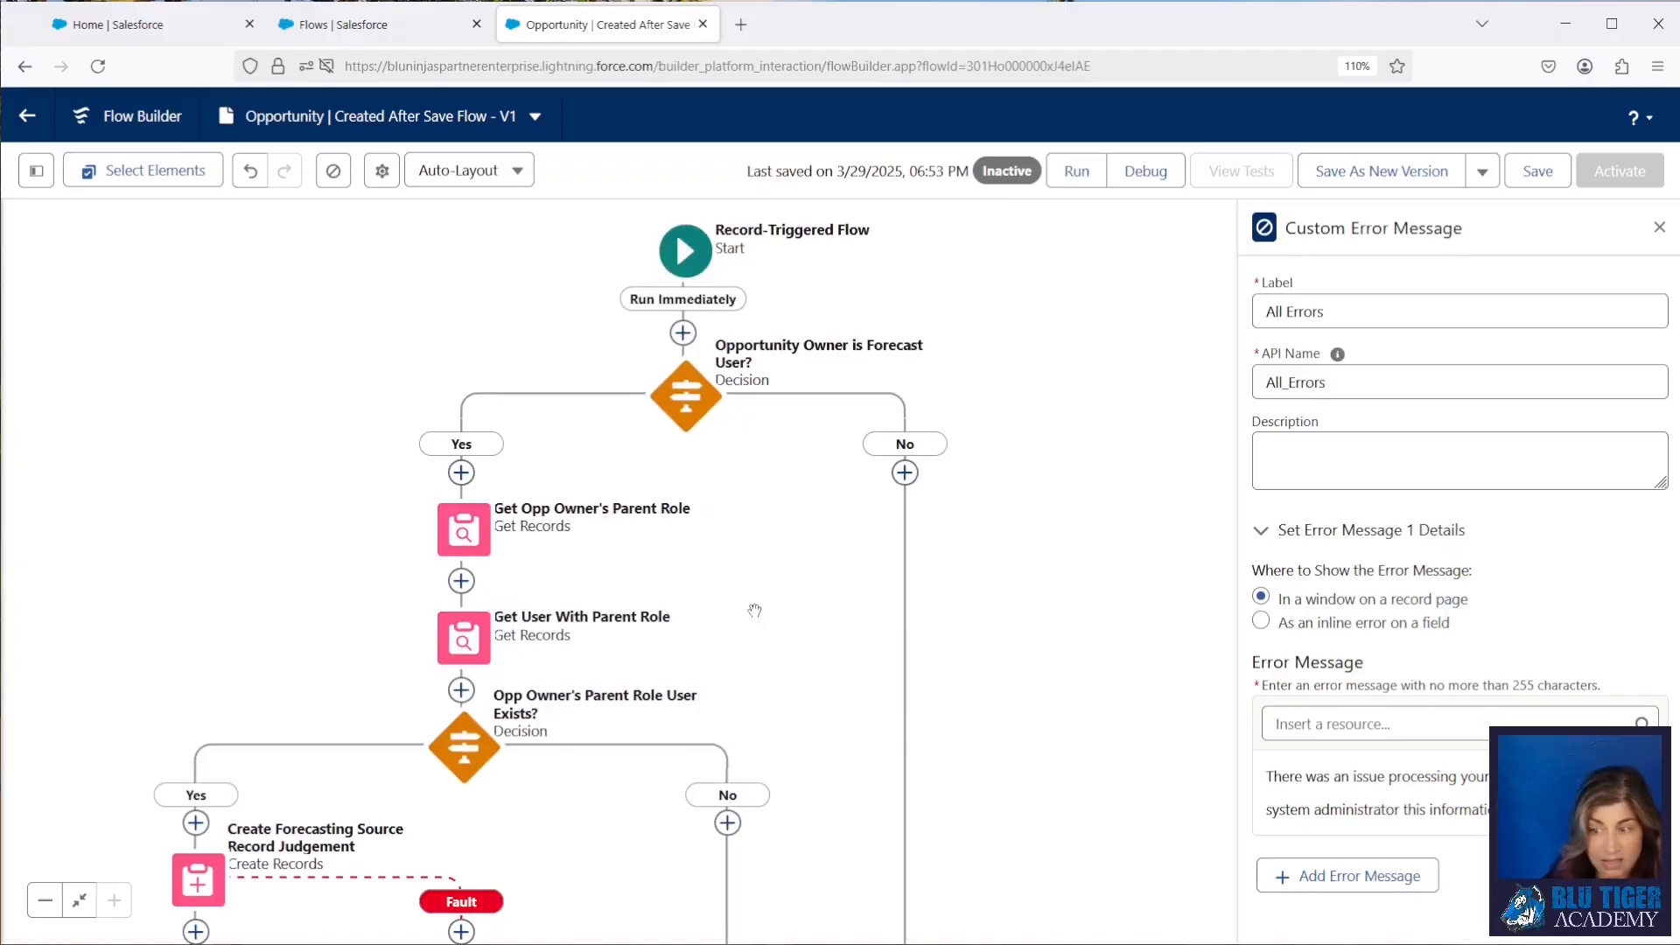
pyautogui.click(1536, 171)
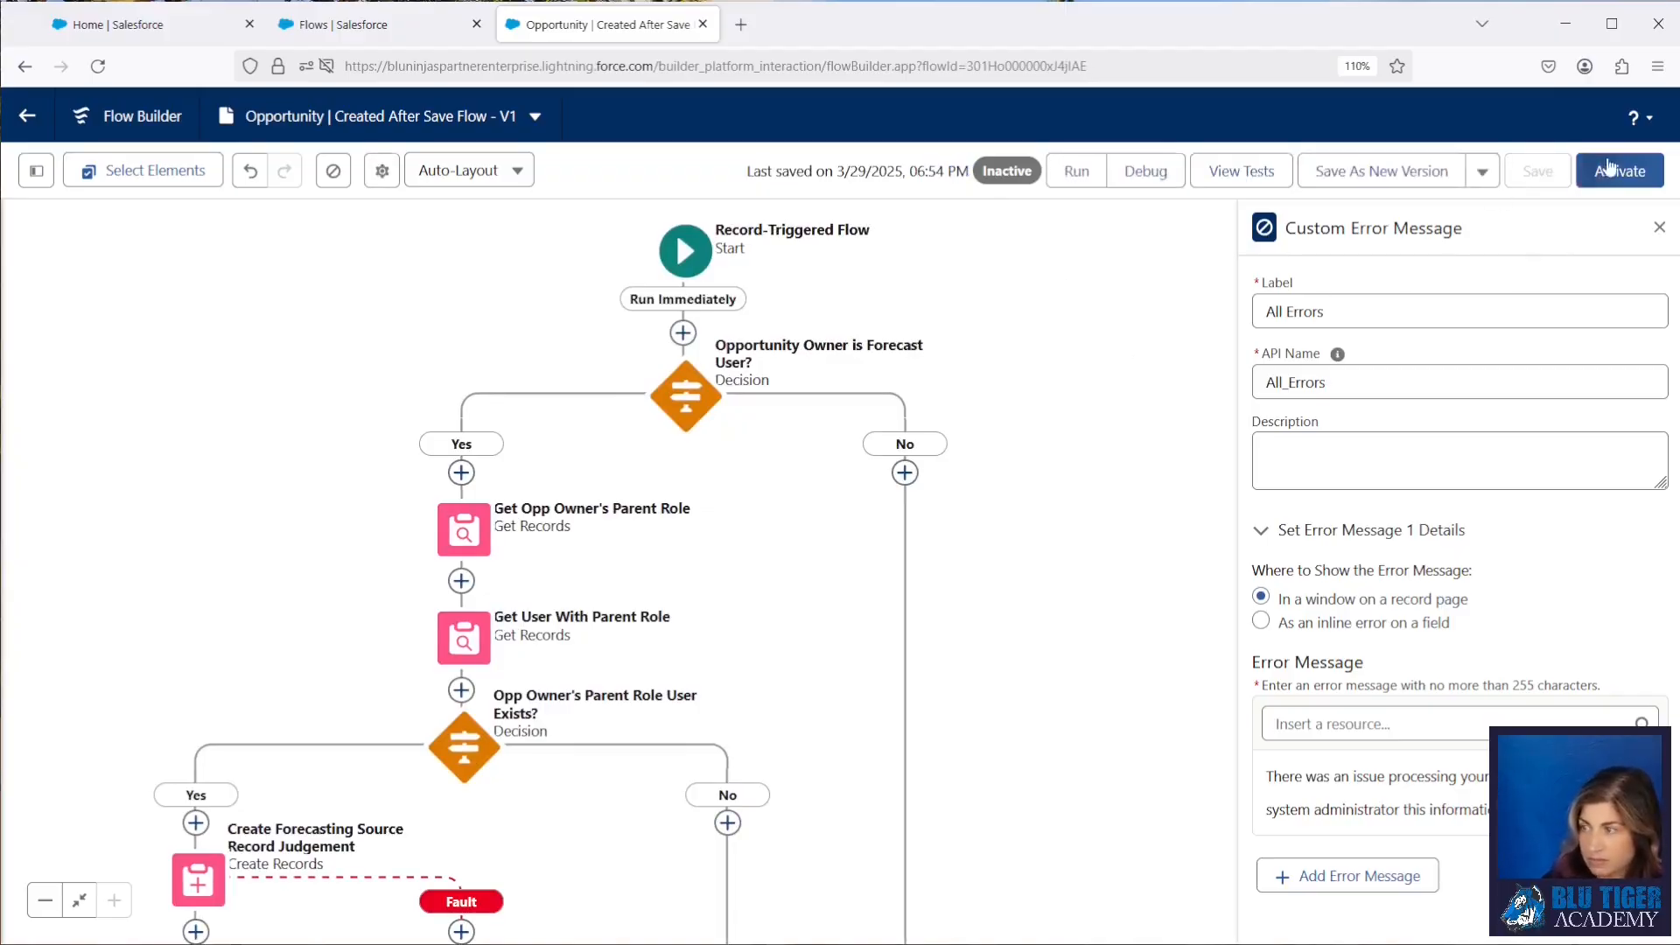
pyautogui.click(1619, 172)
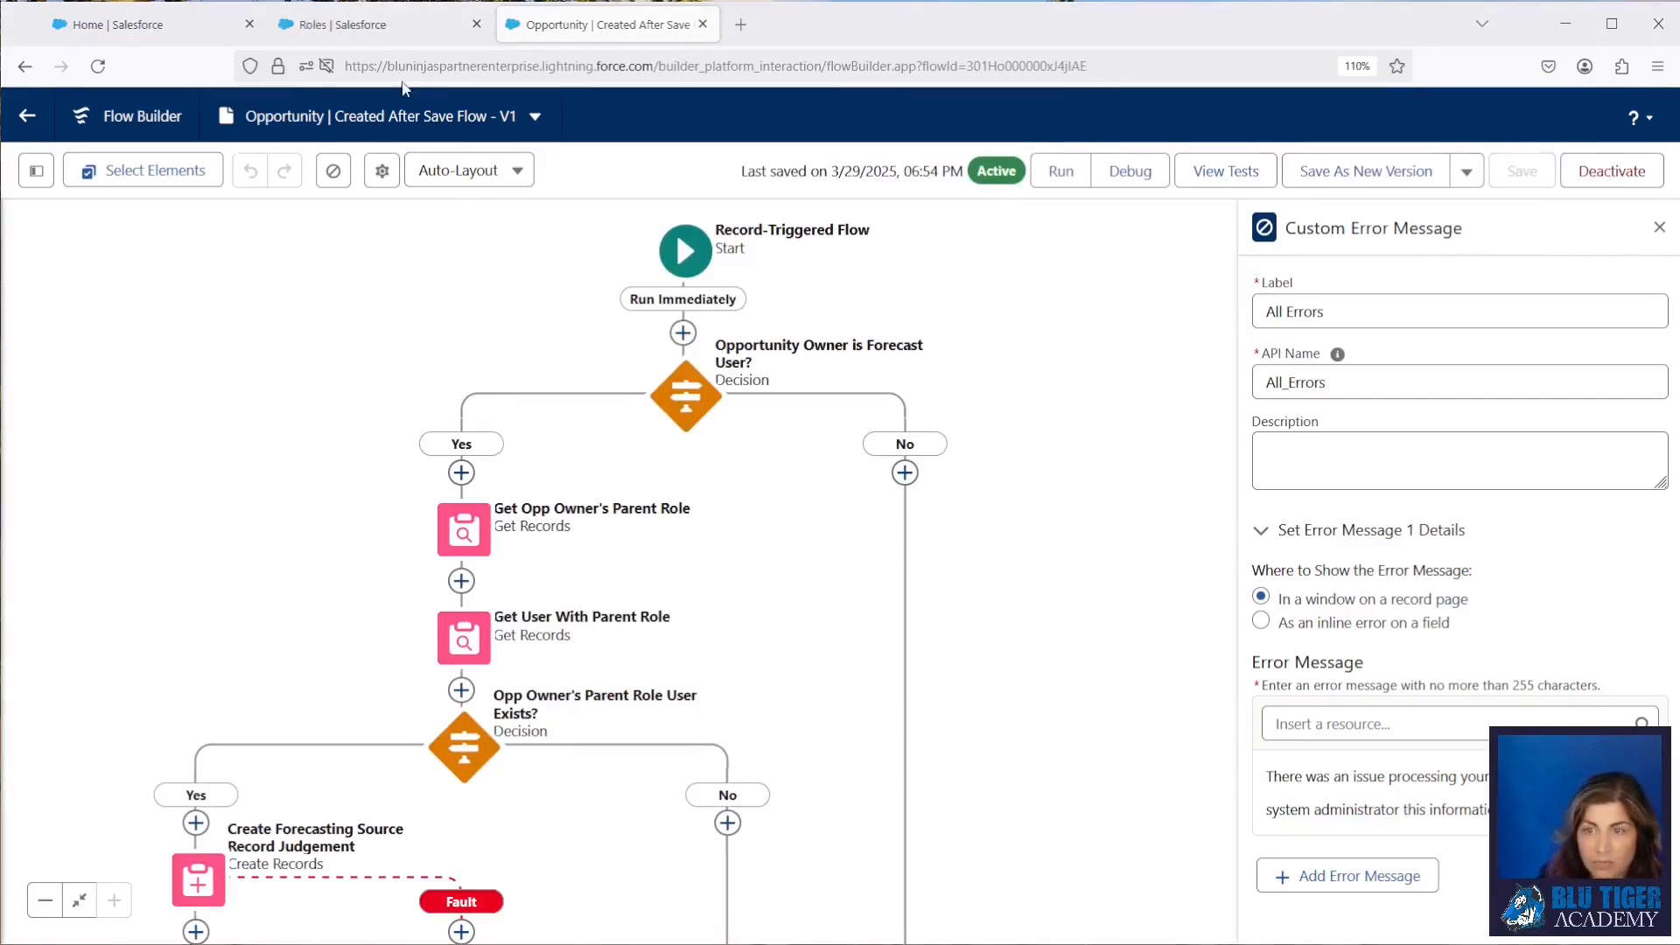
# Step: Find the Sales Team 2 opportunity owner's user record in Setup and log in as that user
pyautogui.click(376, 39)
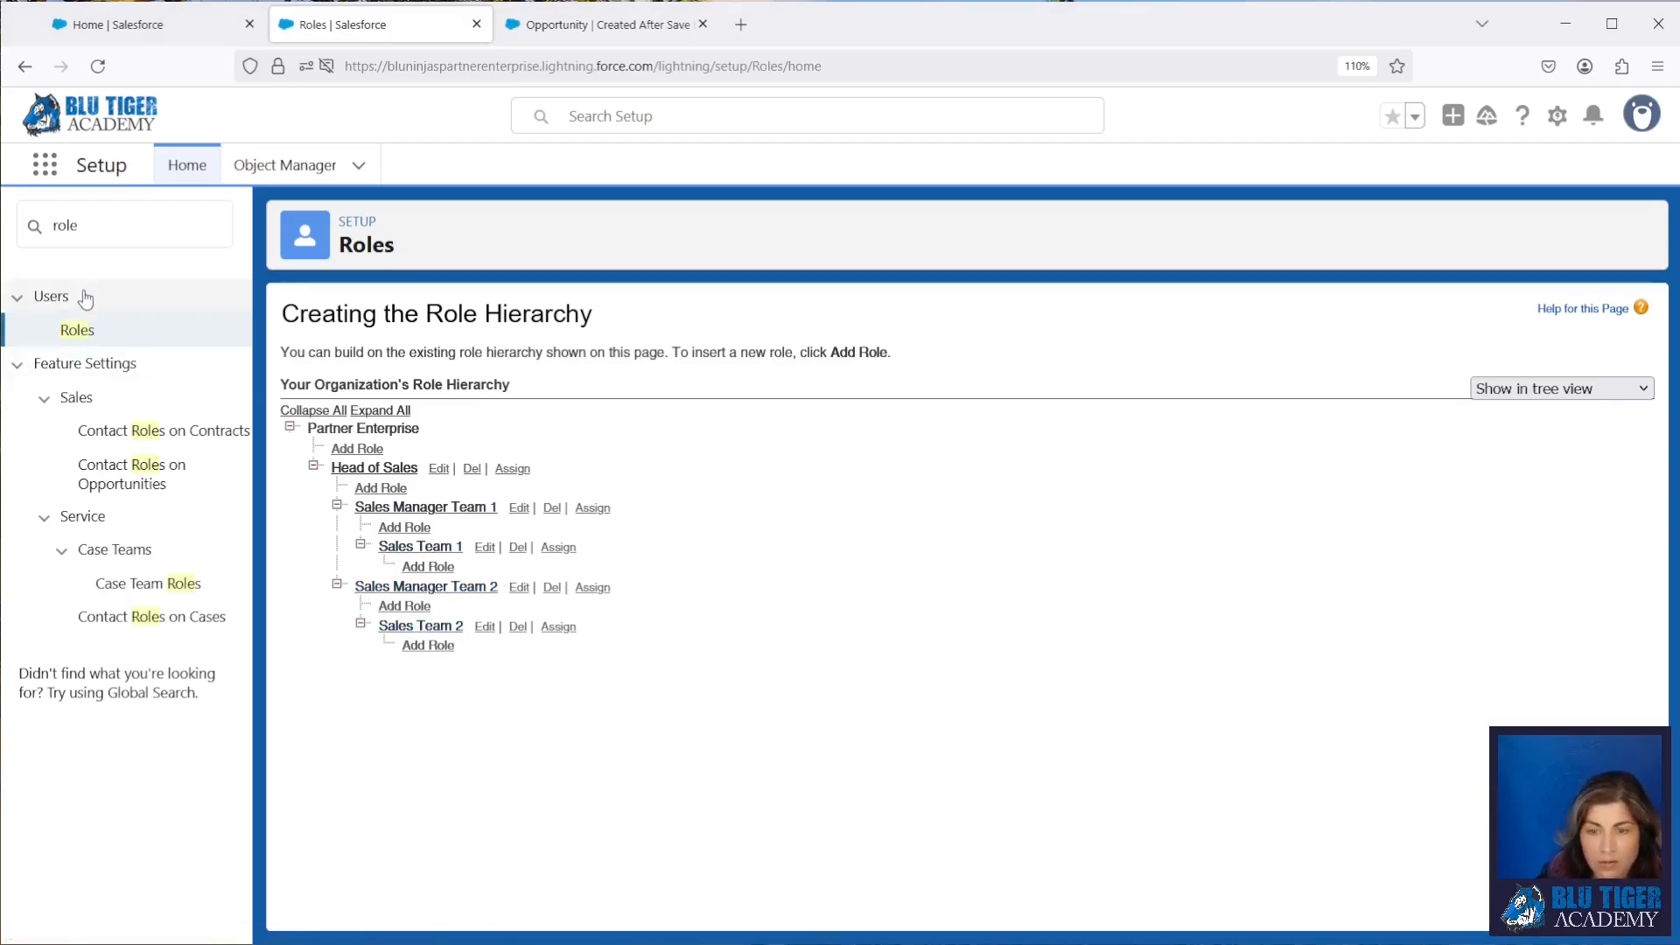
pyautogui.click(95, 226)
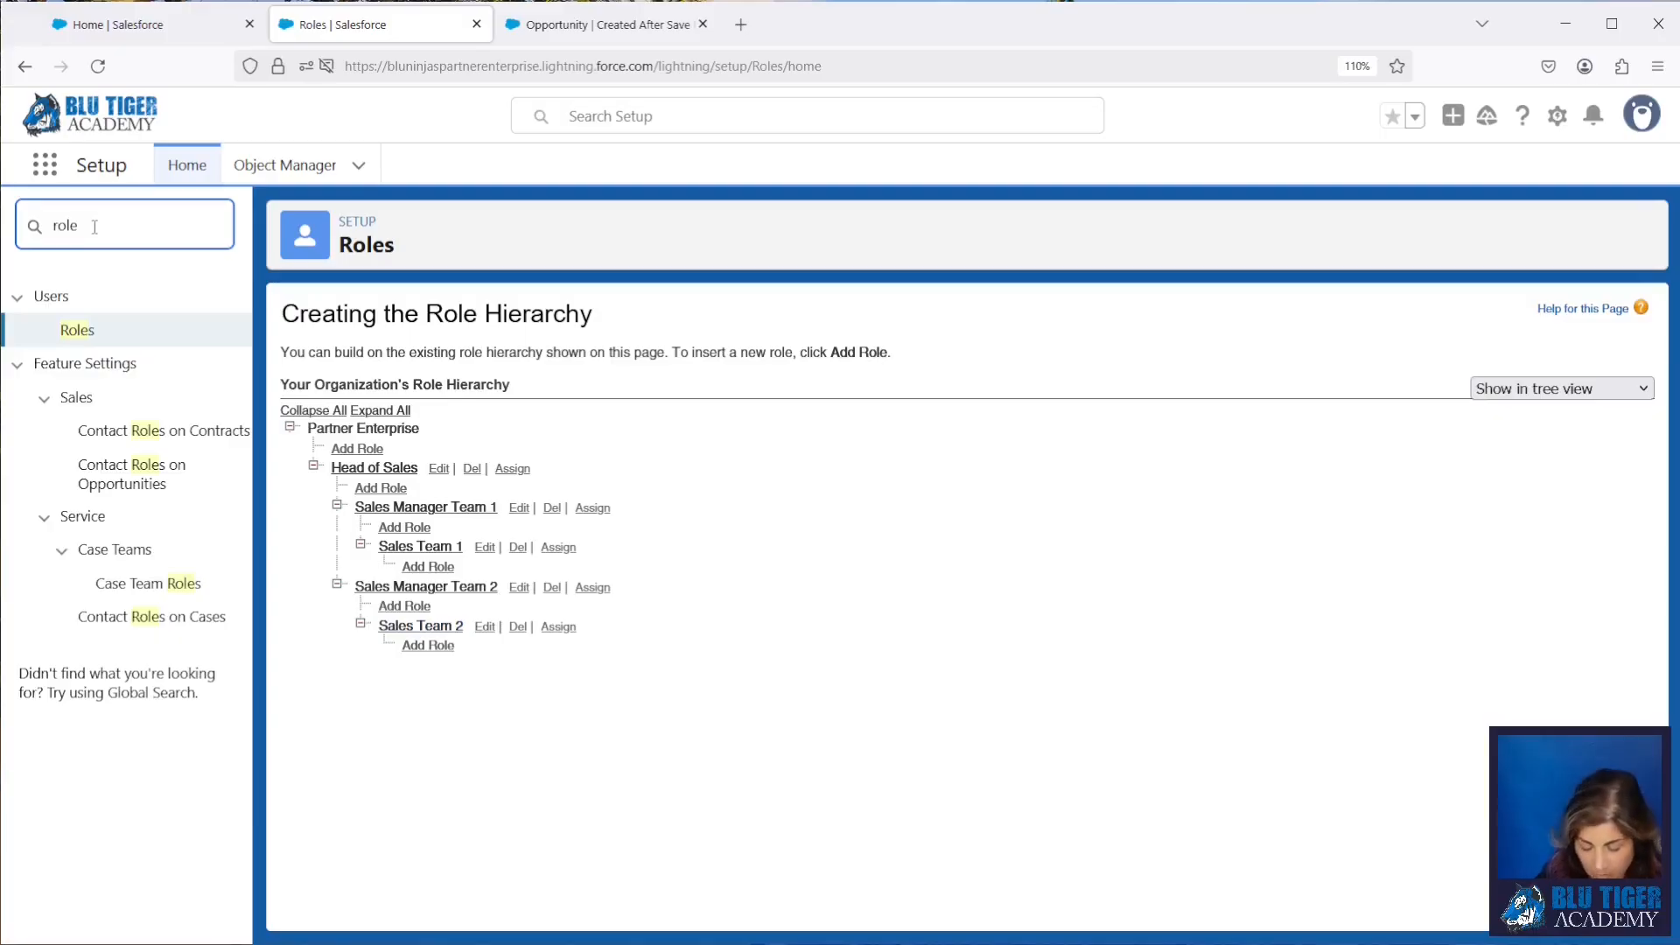
pyautogui.click(621, 117)
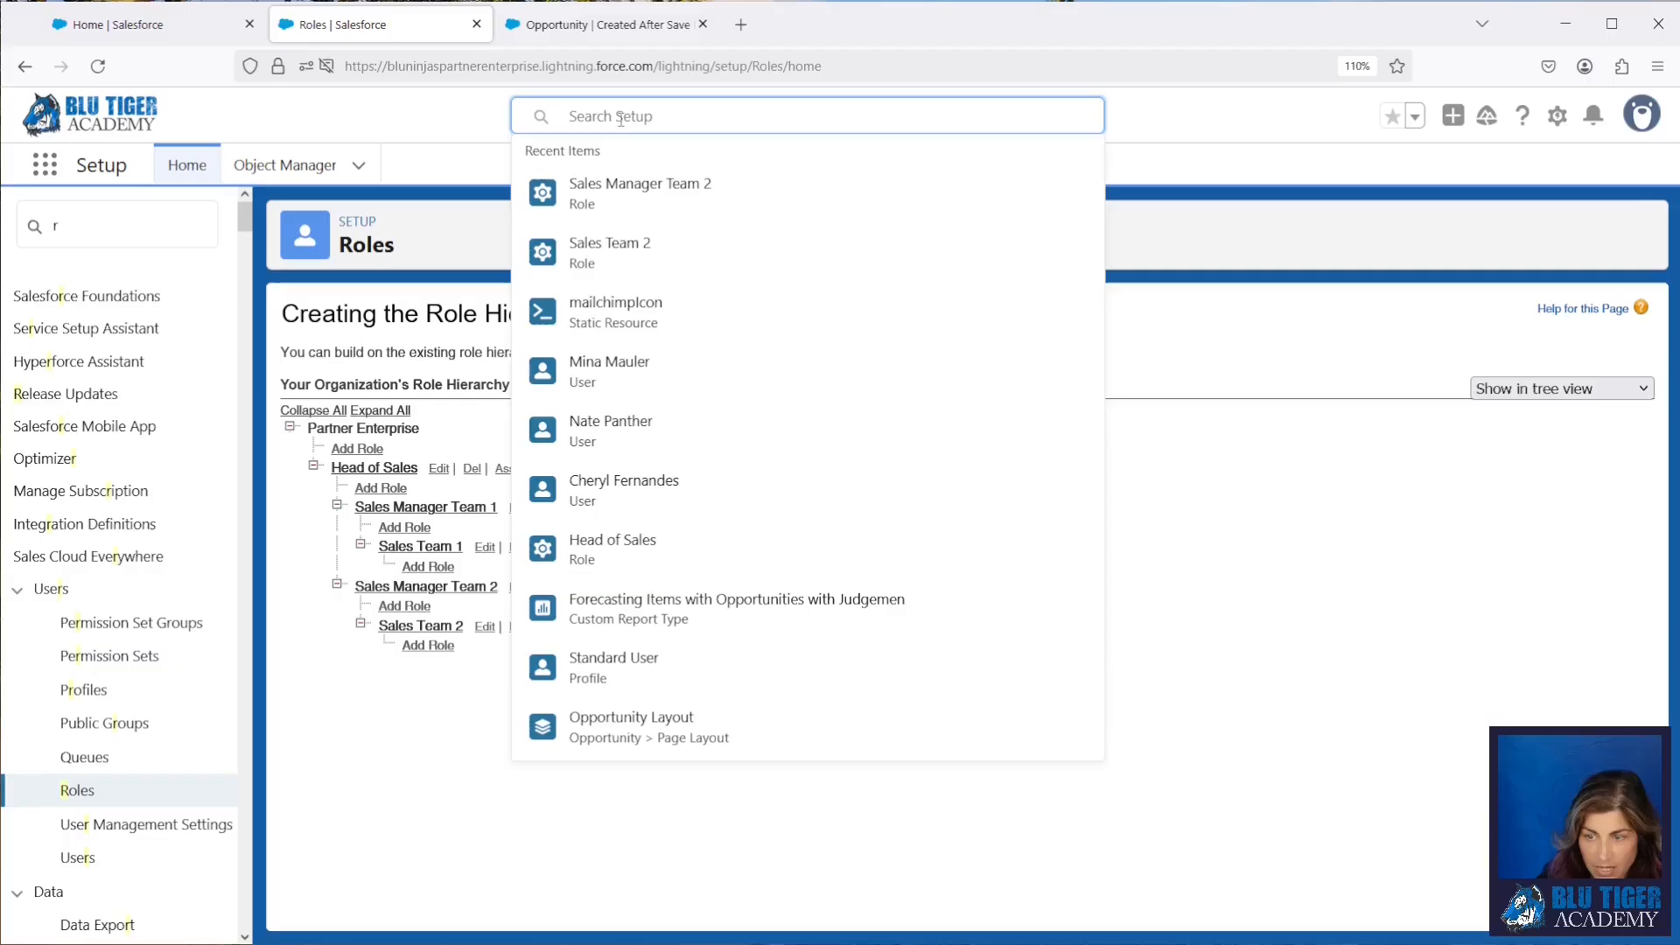
pyautogui.write('mina')
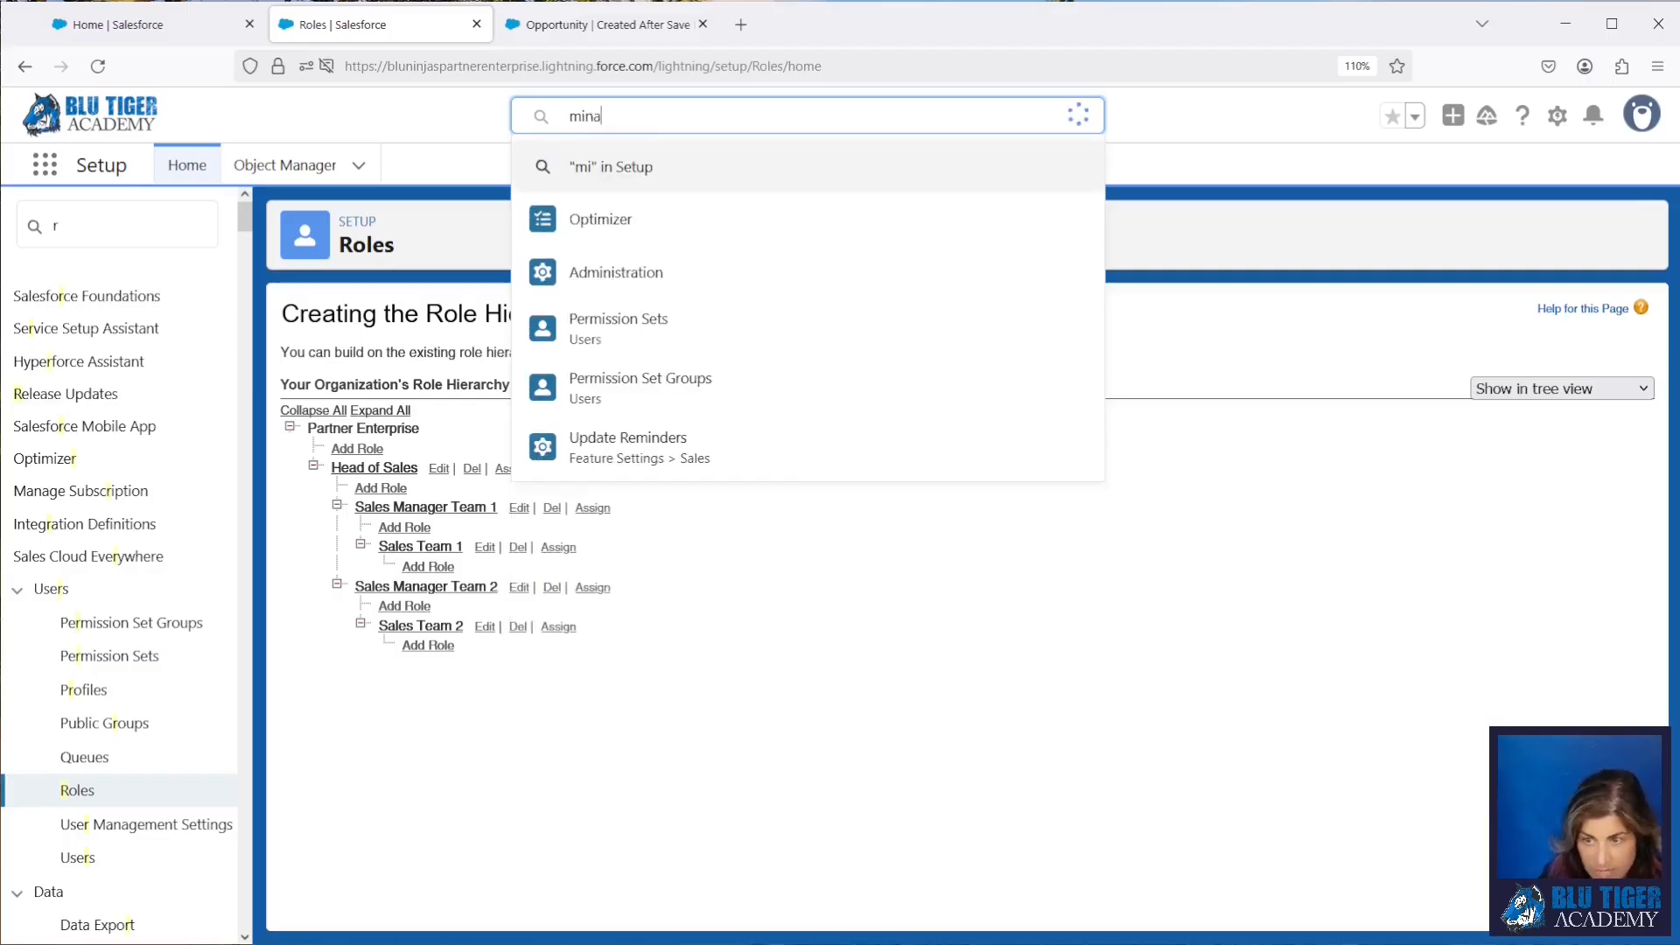
pyautogui.click(611, 222)
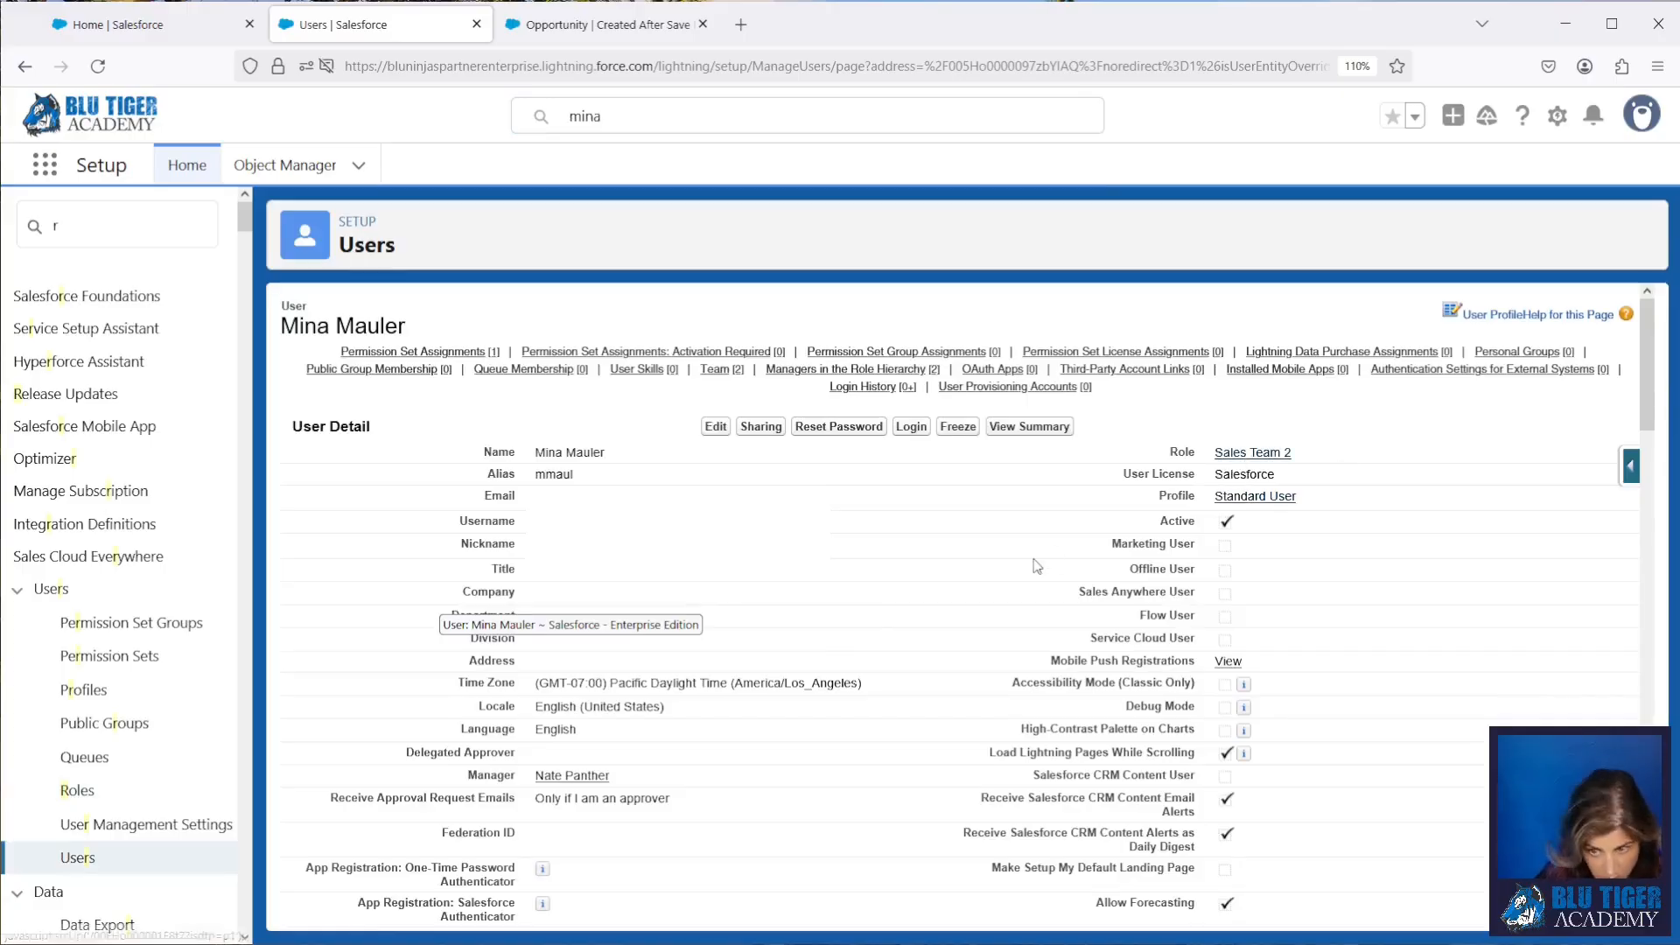
pyautogui.click(912, 427)
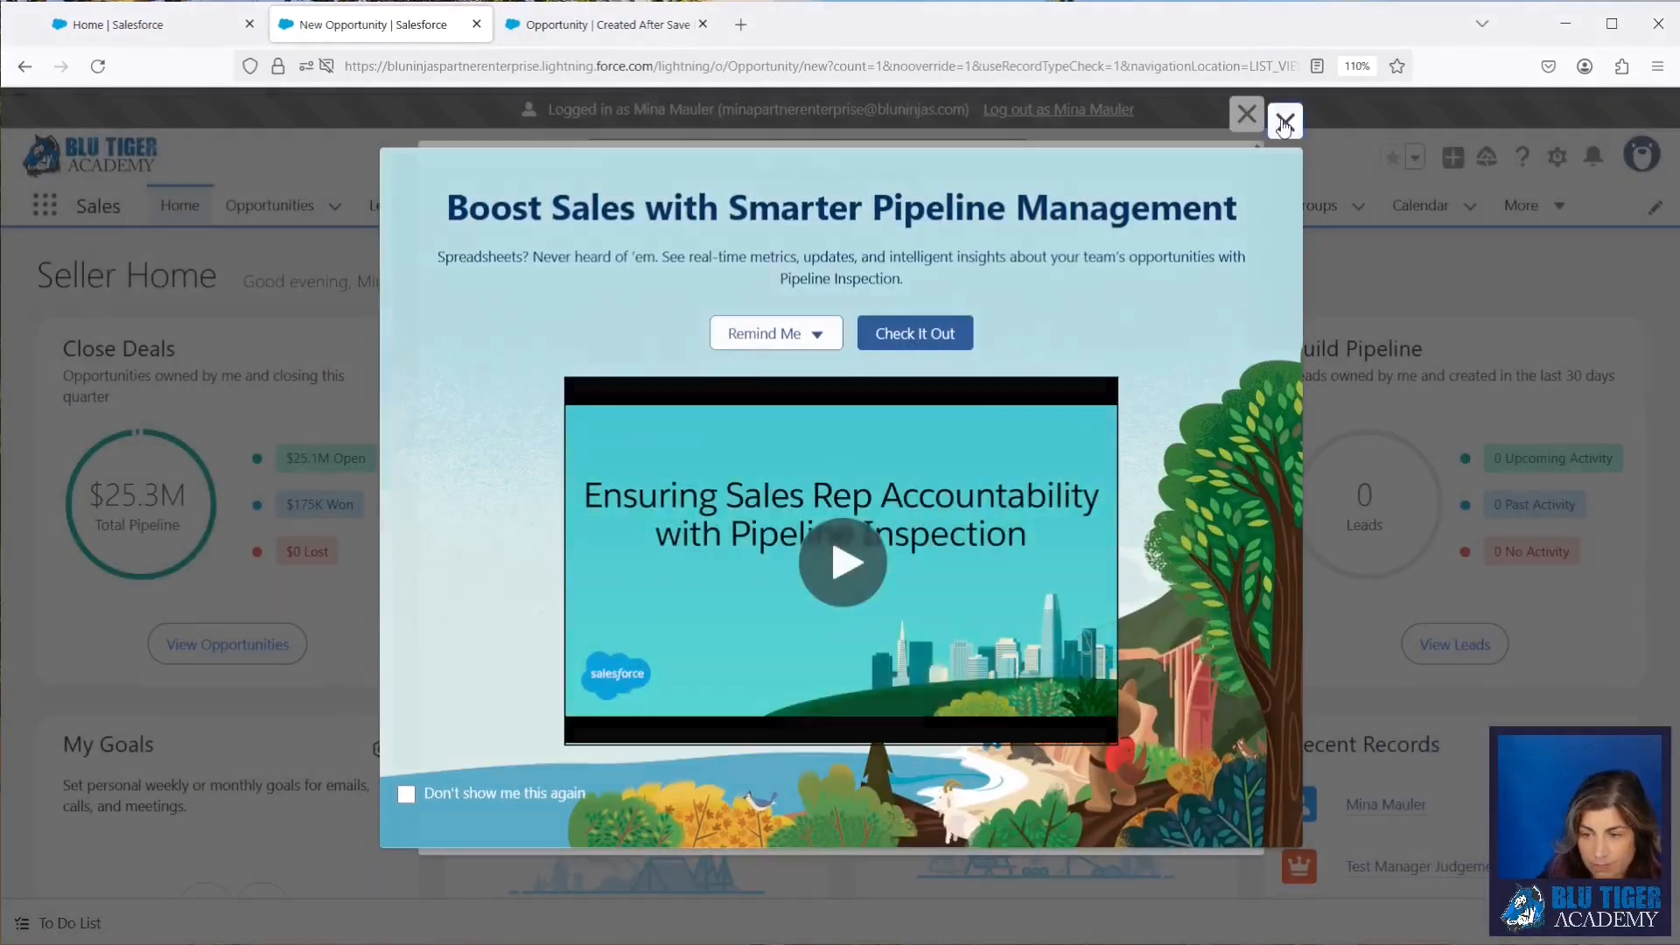
# Step: Dismiss the Pipeline Inspection promotion and name the new opportunity "Test Manager Judgement Role Hierarchy"
pyautogui.click(1285, 122)
pyautogui.click(516, 426)
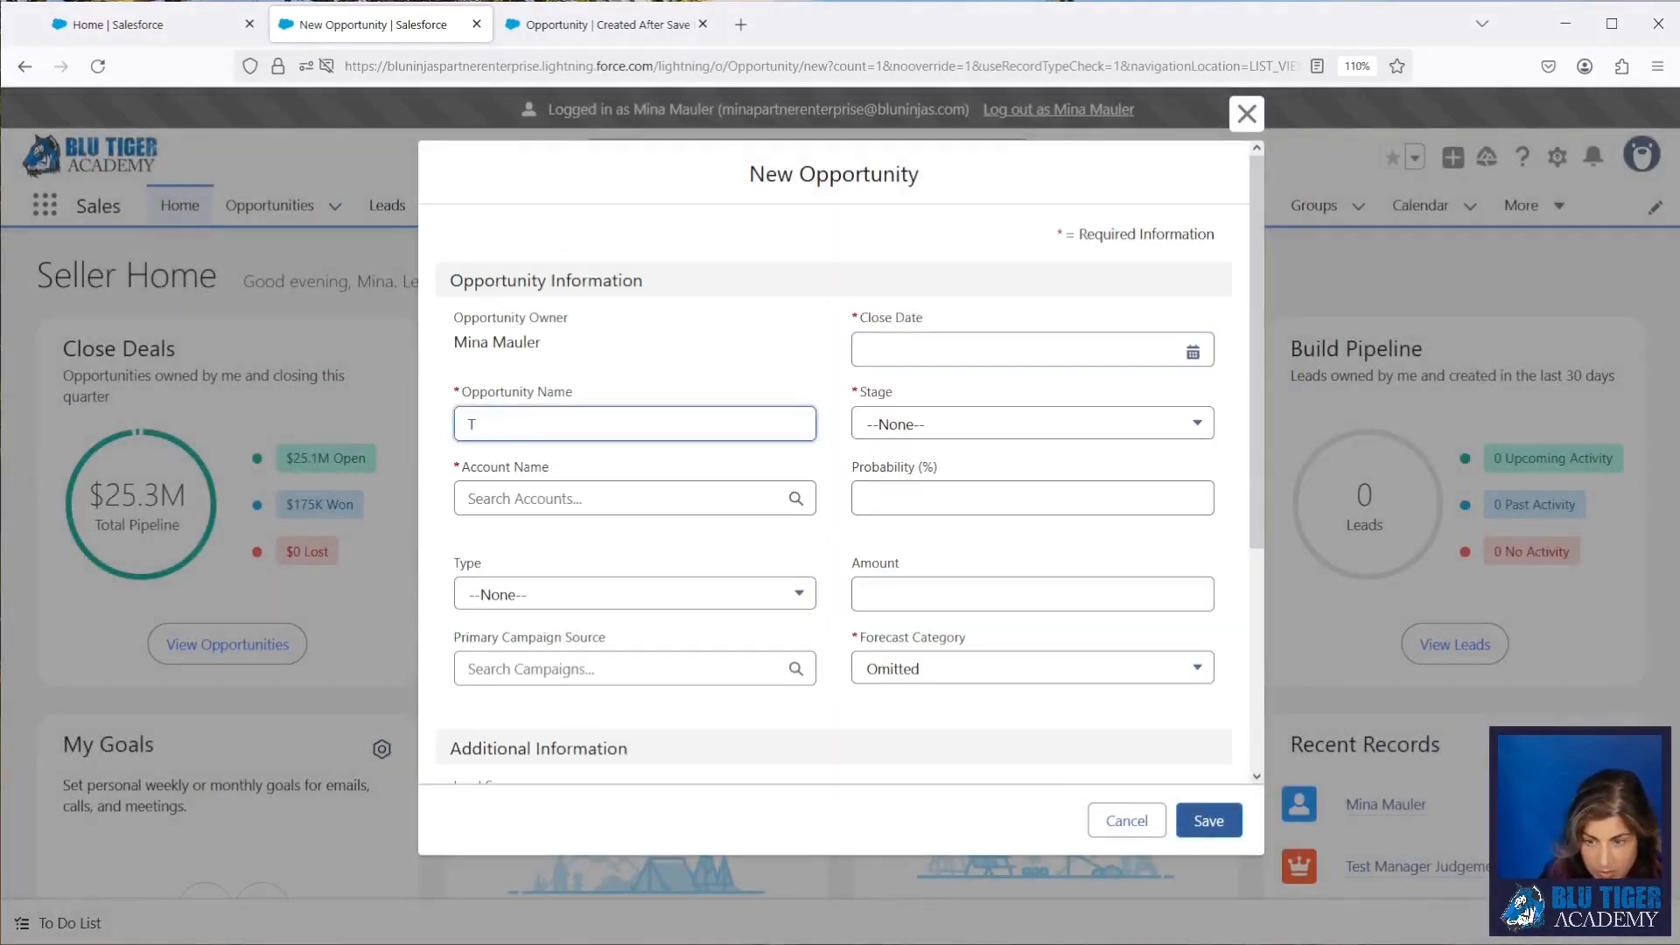
pyautogui.write('Test Manage')
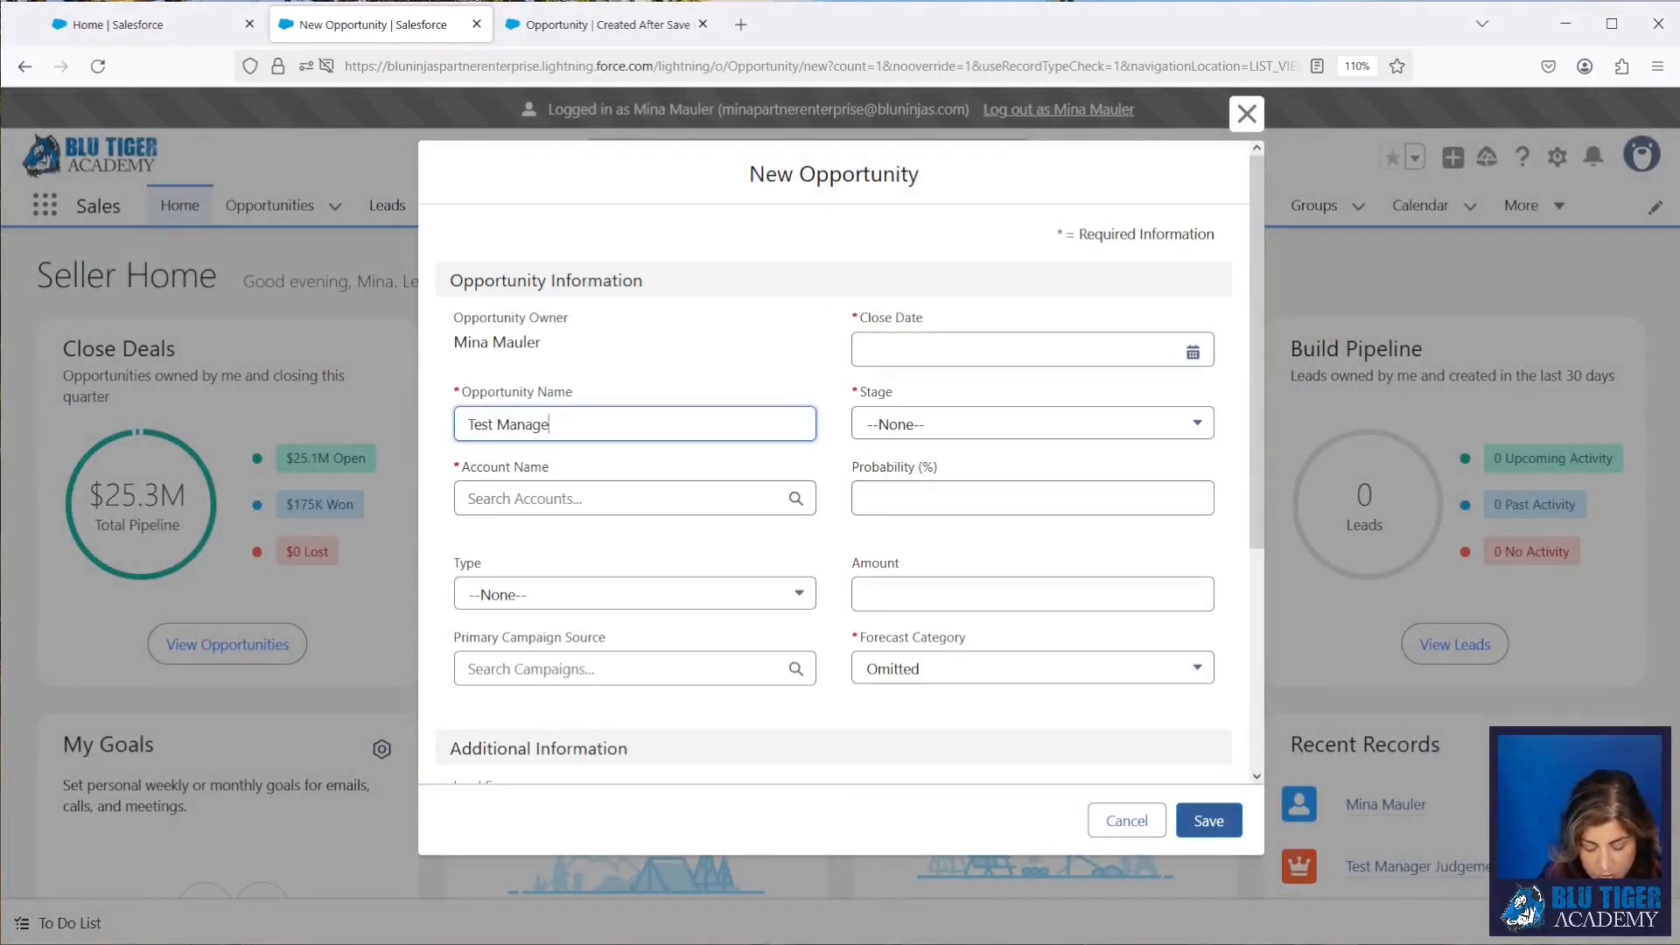
pyautogui.write('r Jedgement Role Hierarchy')
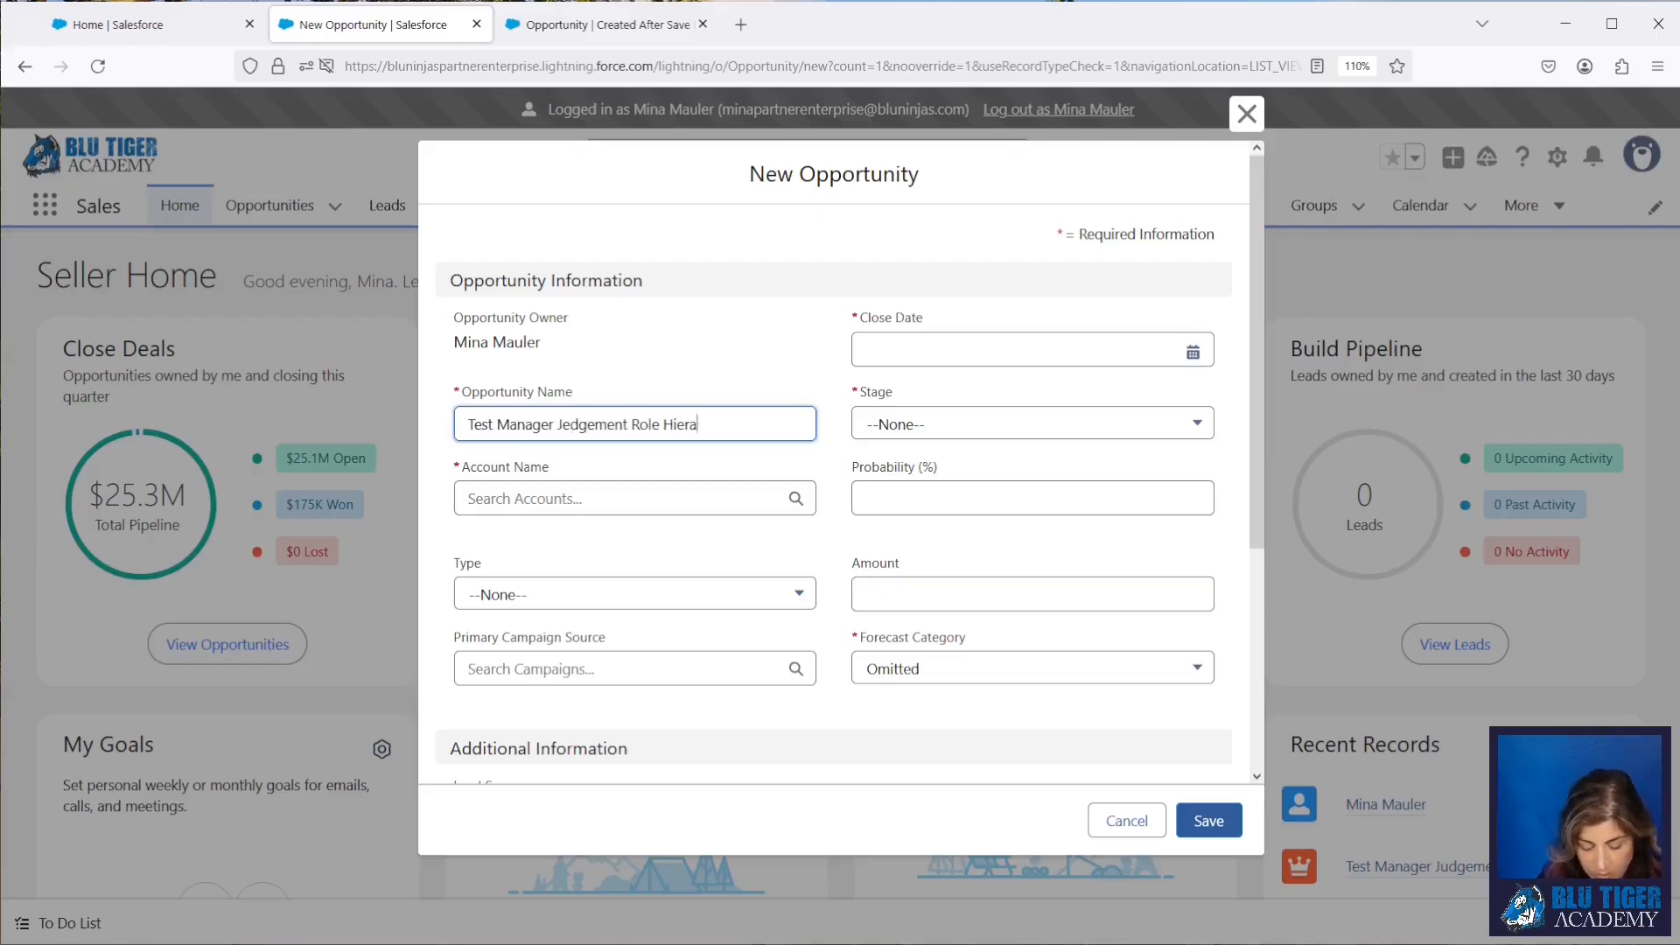
pyautogui.click(570, 424)
pyautogui.press('BackSpace')
pyautogui.write('u')
# Step: Set the opportunity's account to Tiger Insurance Company, close date to 3/29/2025 and stage to Prospecting
pyautogui.click(574, 499)
pyautogui.write('tiger')
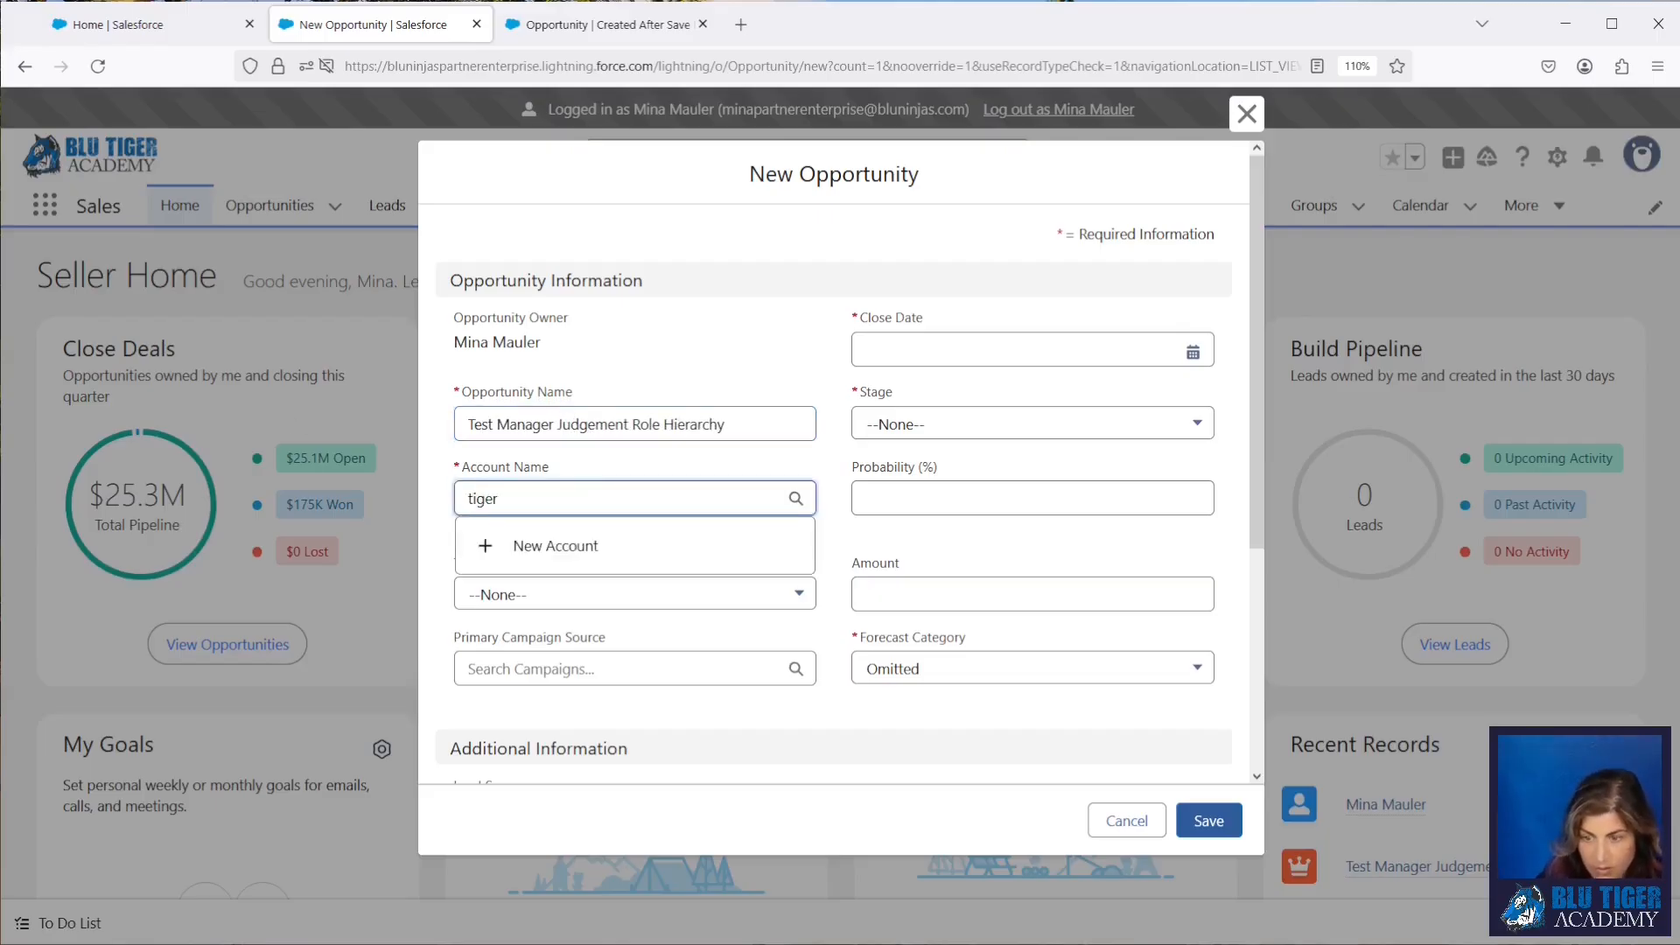
pyautogui.click(569, 588)
pyautogui.click(900, 357)
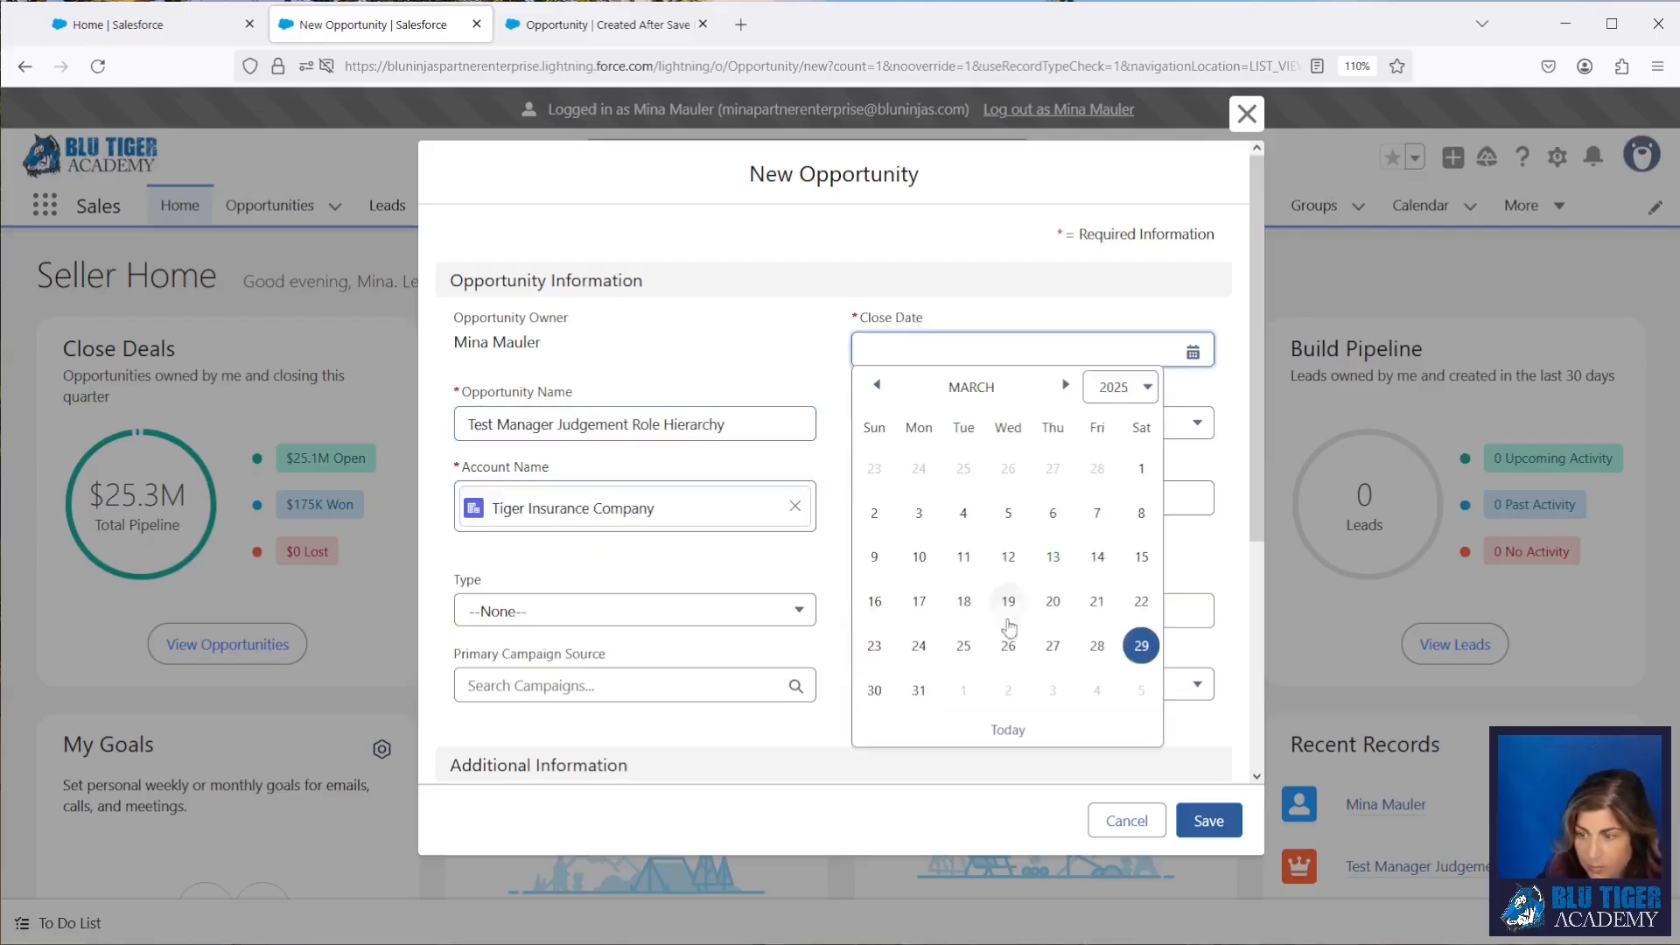
pyautogui.click(1141, 645)
pyautogui.click(928, 435)
pyautogui.click(920, 500)
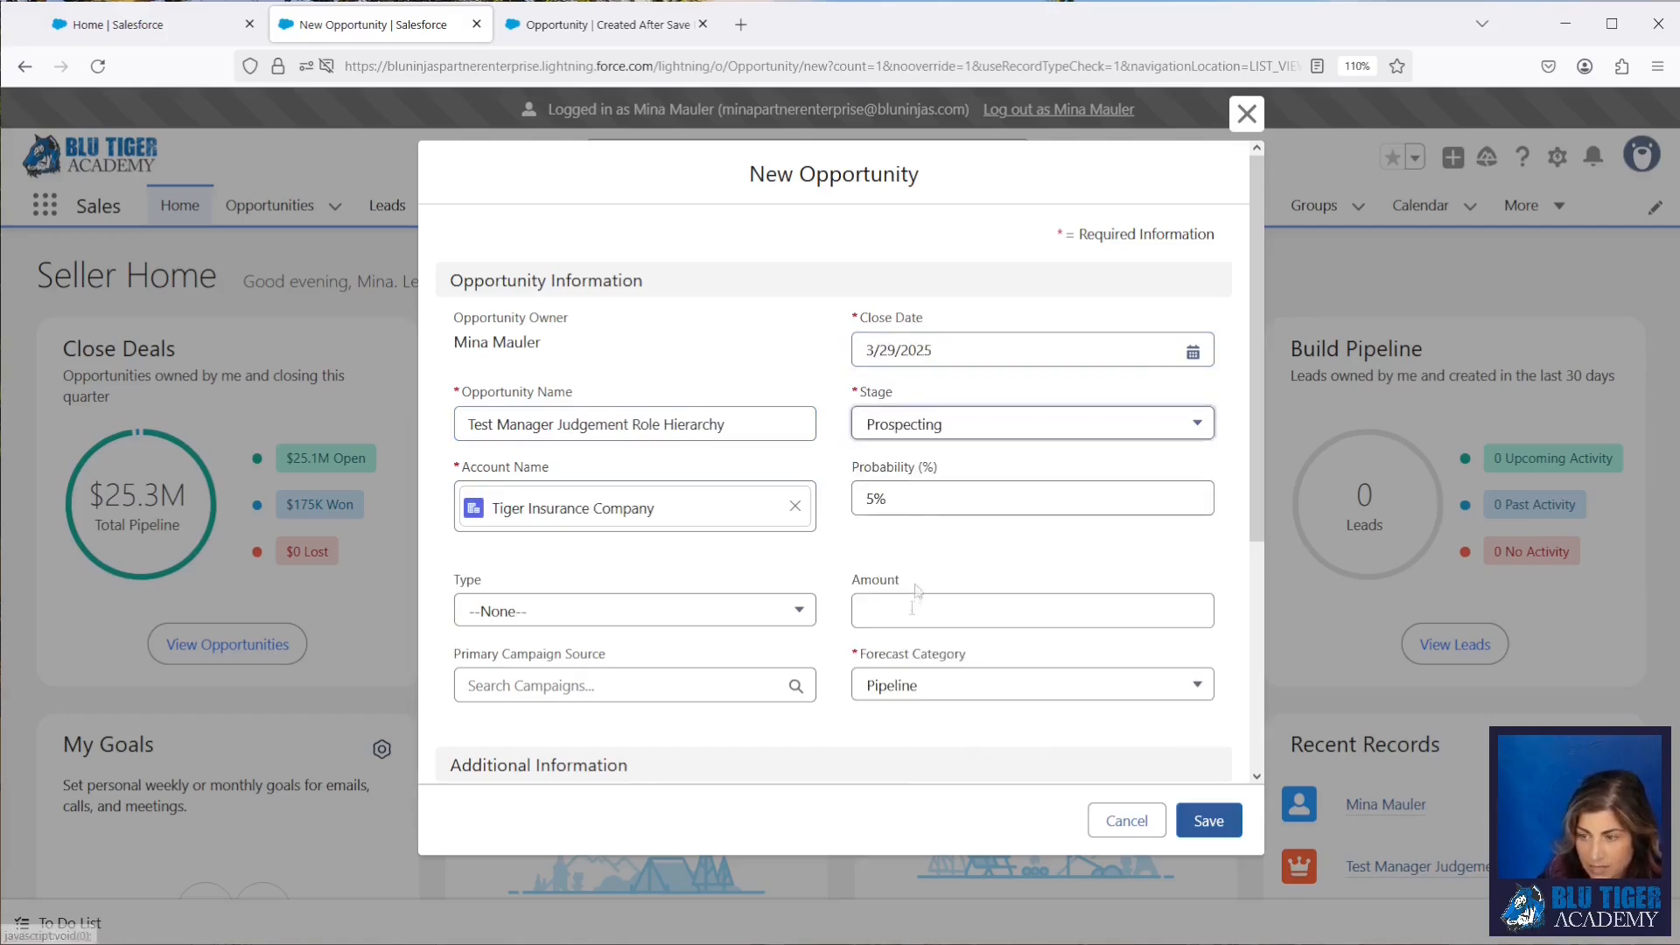
# Step: Set the opportunity's amount to $1.00 and save it without choosing a price book
pyautogui.click(911, 609)
pyautogui.write('1')
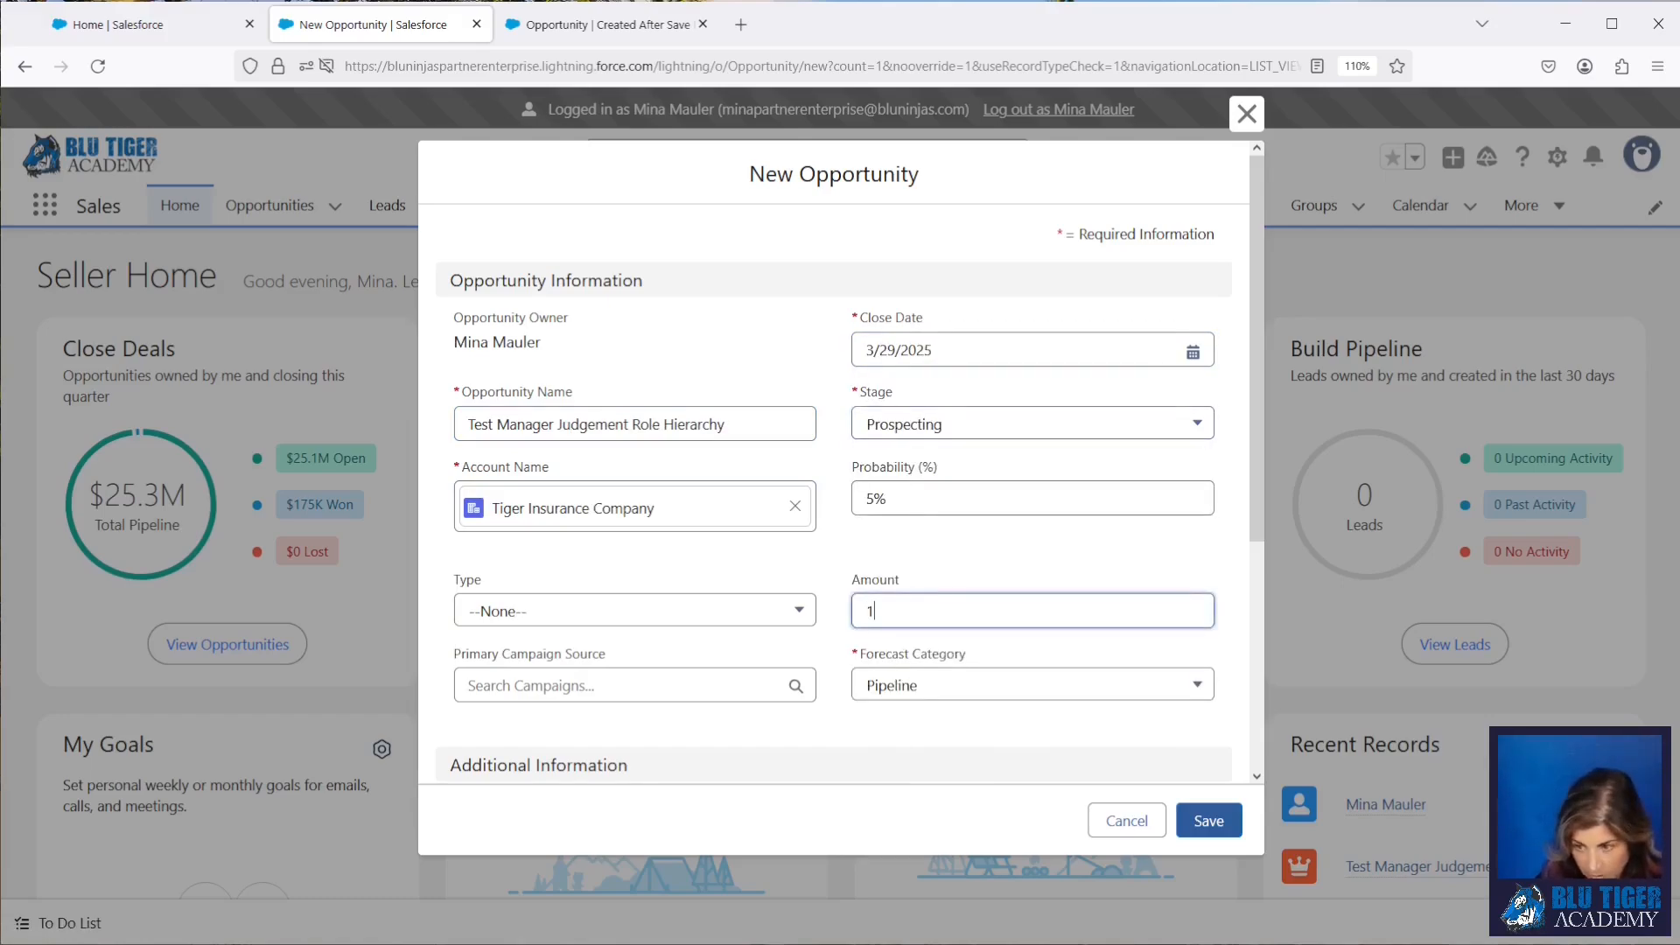
pyautogui.click(785, 569)
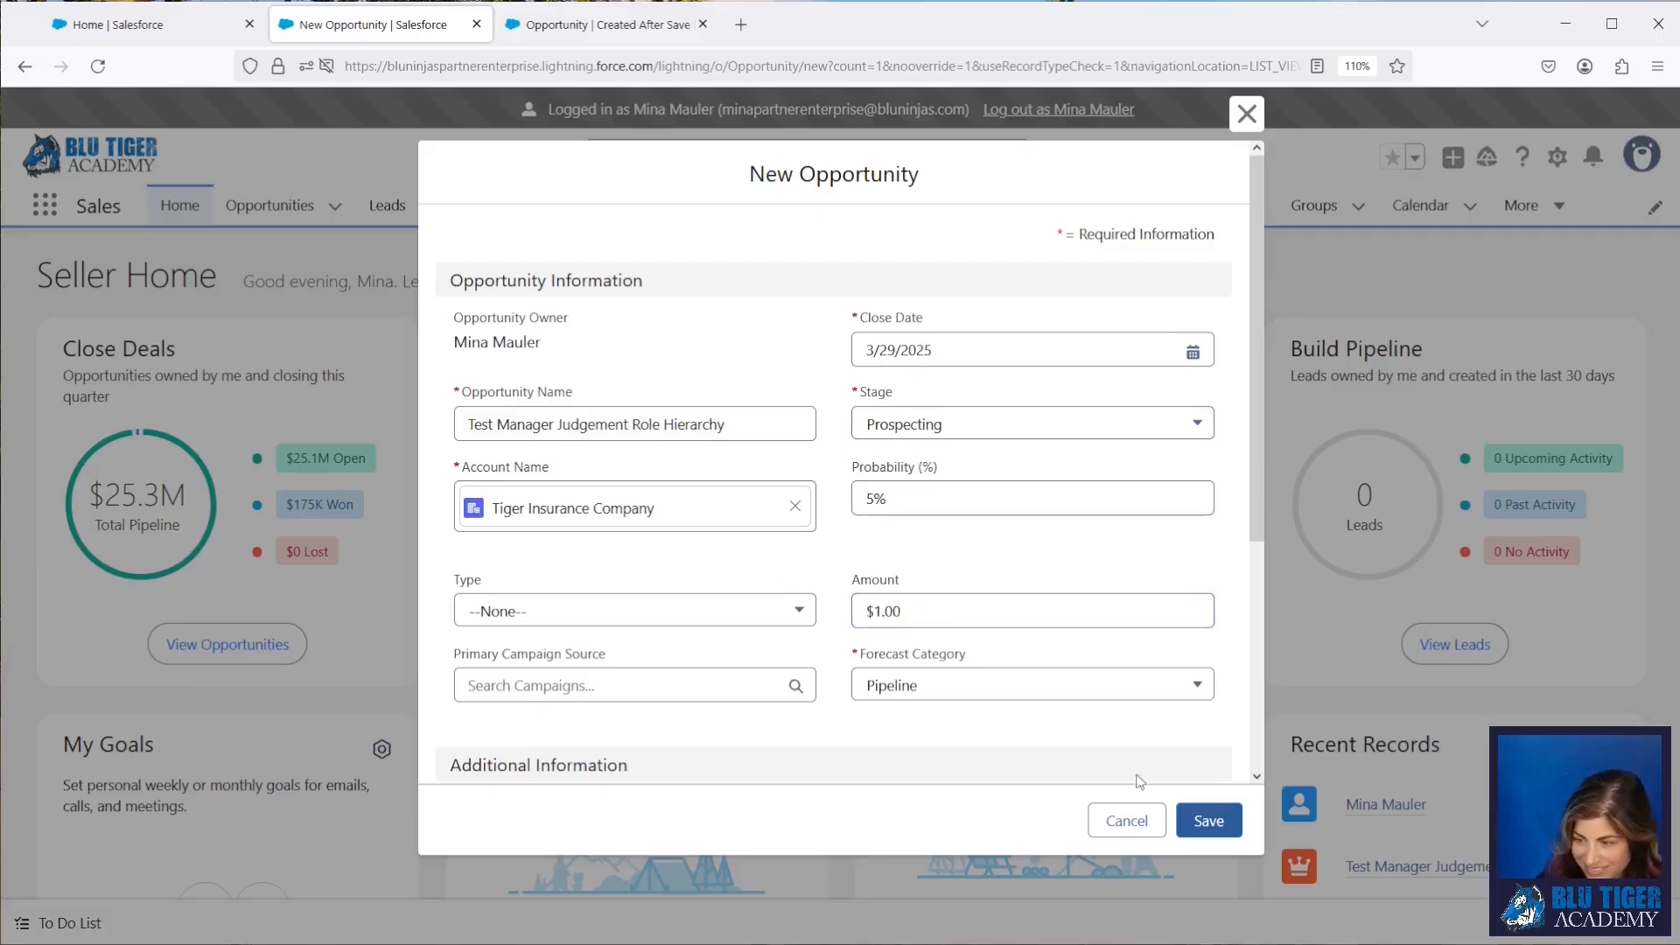
pyautogui.click(1209, 820)
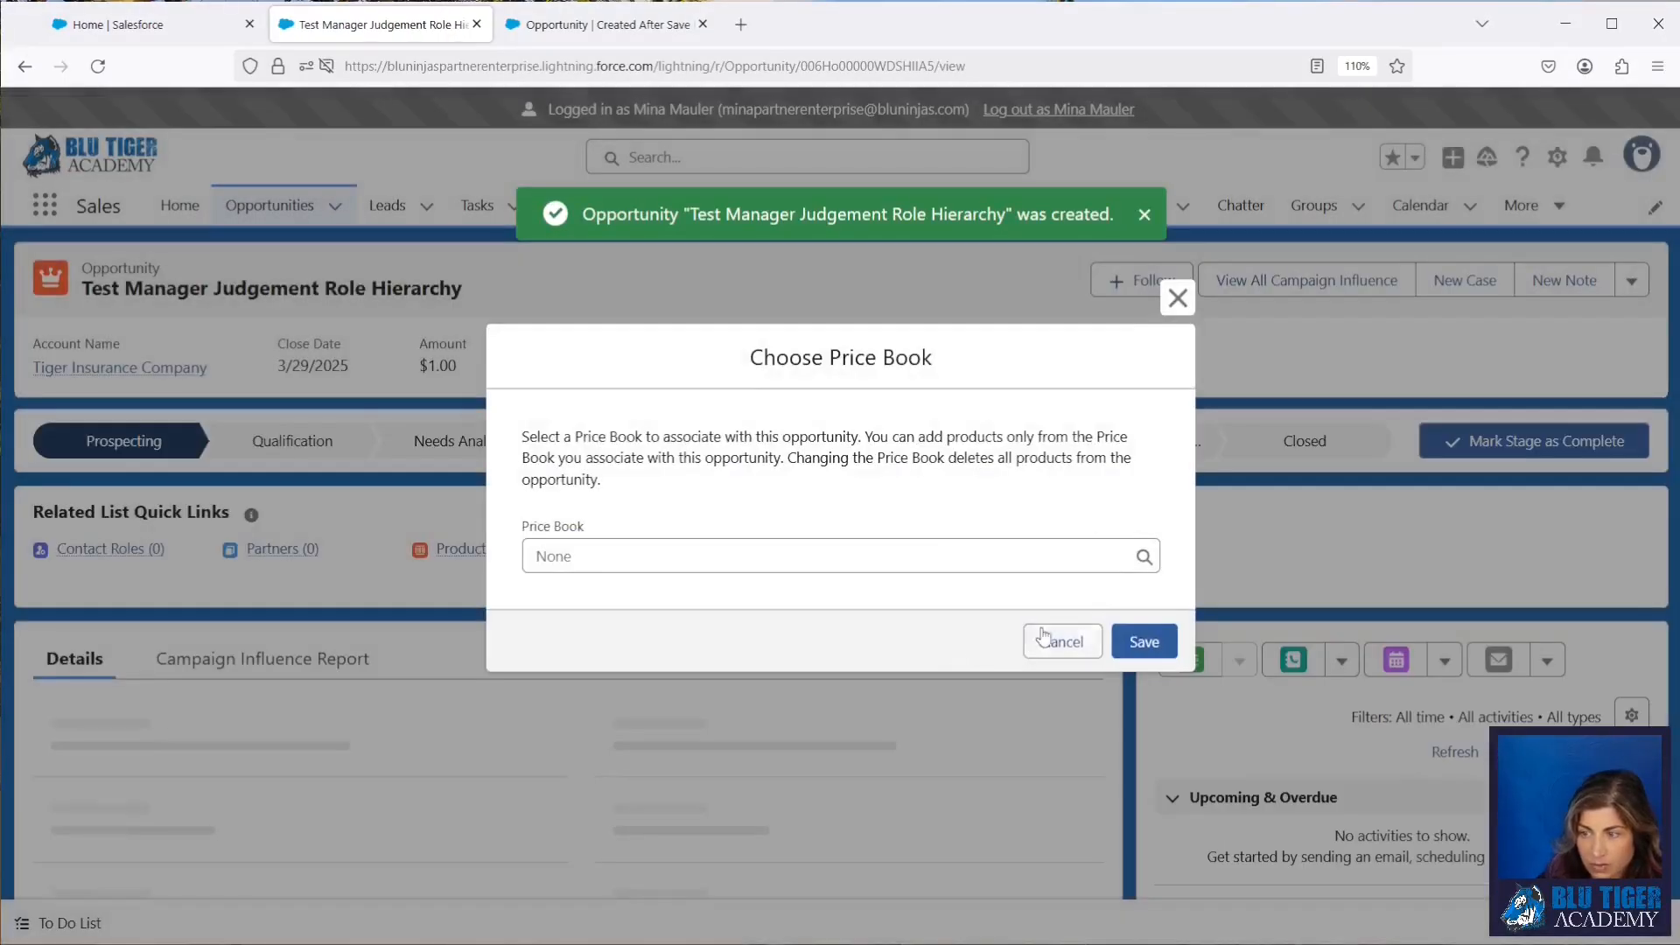
pyautogui.click(1059, 641)
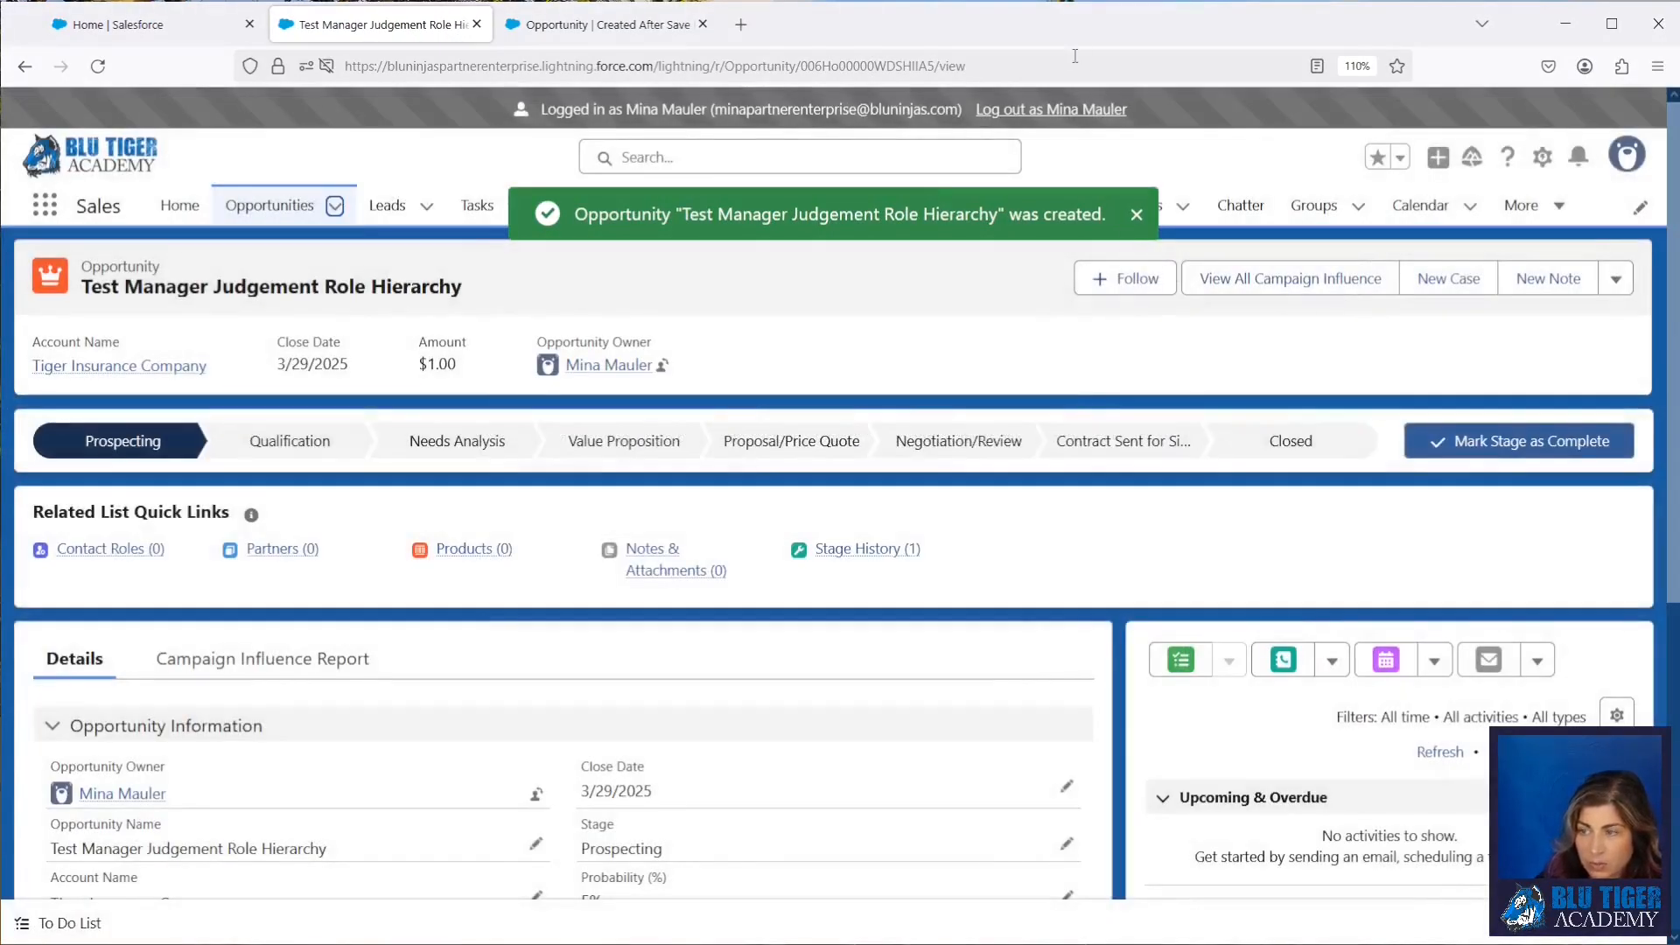
# Step: Log out of the sales rep's session and open Forecasts as the administrator
pyautogui.click(1050, 110)
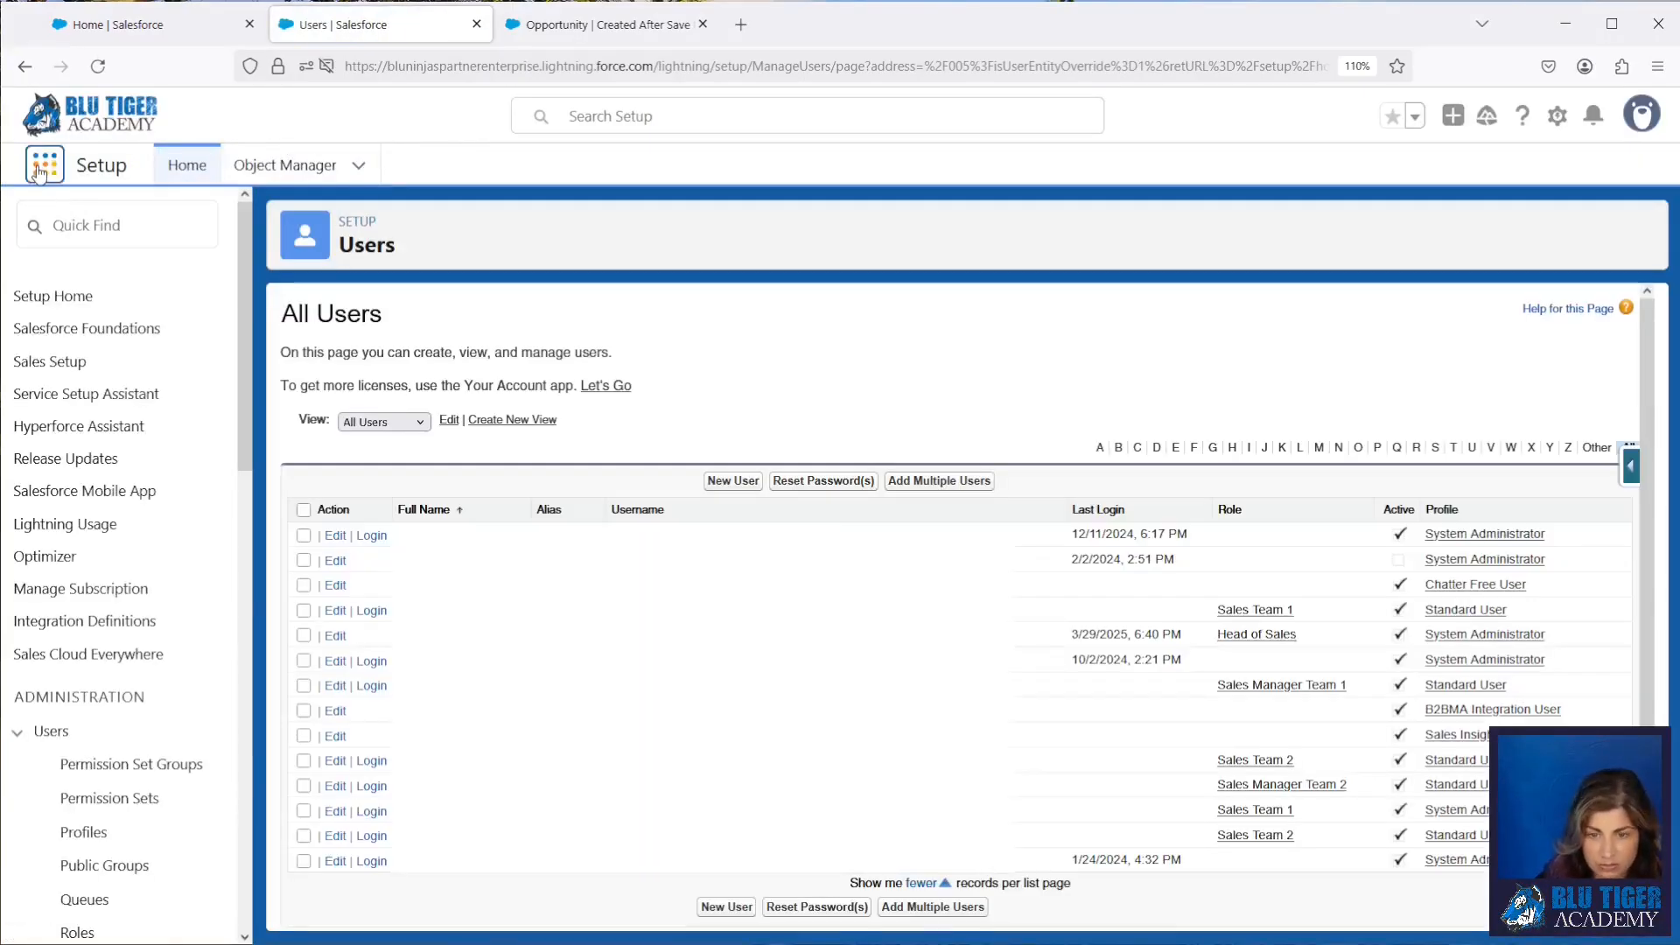
pyautogui.click(38, 172)
pyautogui.write('forecast')
pyautogui.click(70, 393)
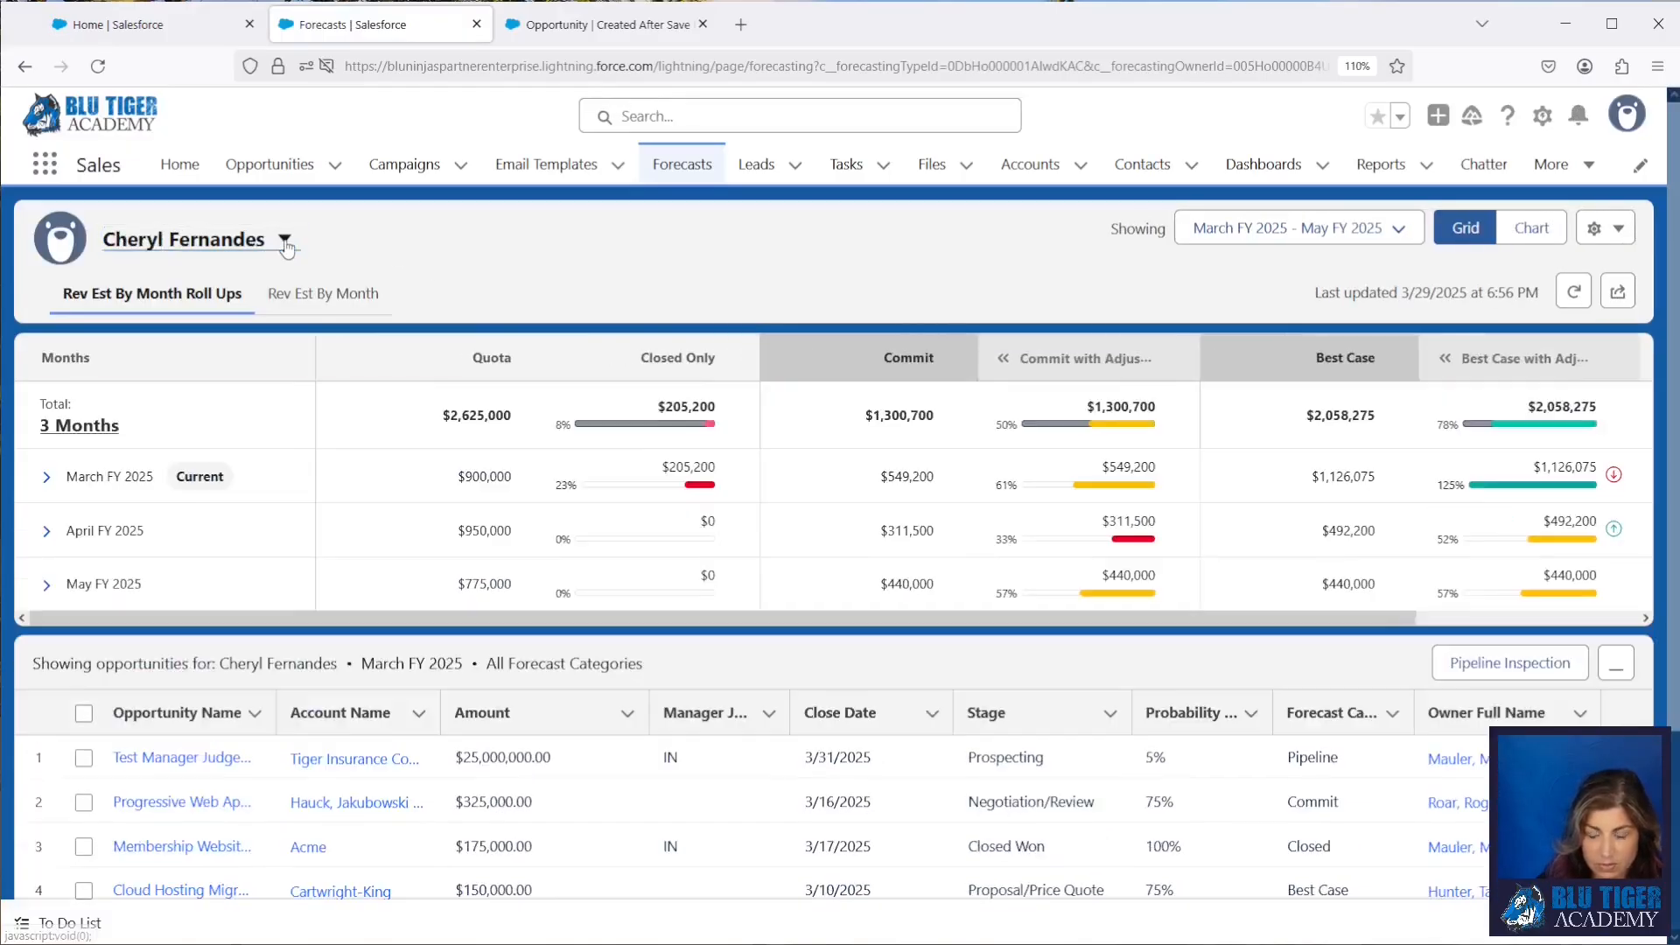
# Step: Show the sales rep's manager's forecast and sort its opportunities by ascending amount to check the new opportunity's manager judgment
pyautogui.click(263, 247)
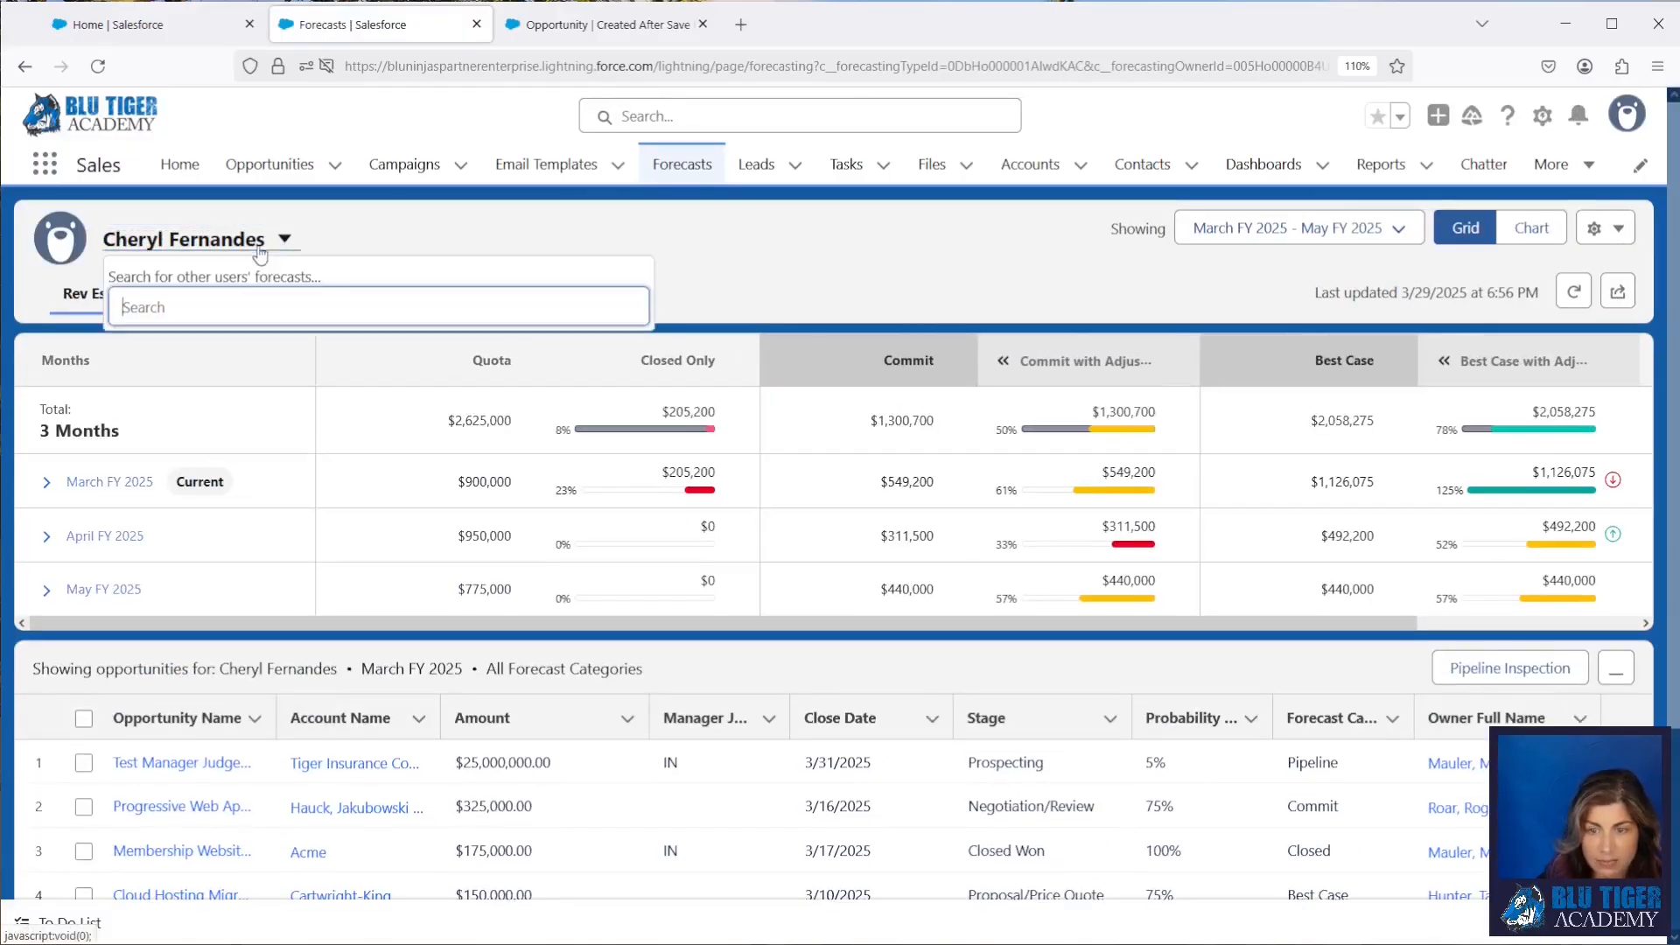
pyautogui.write('nate')
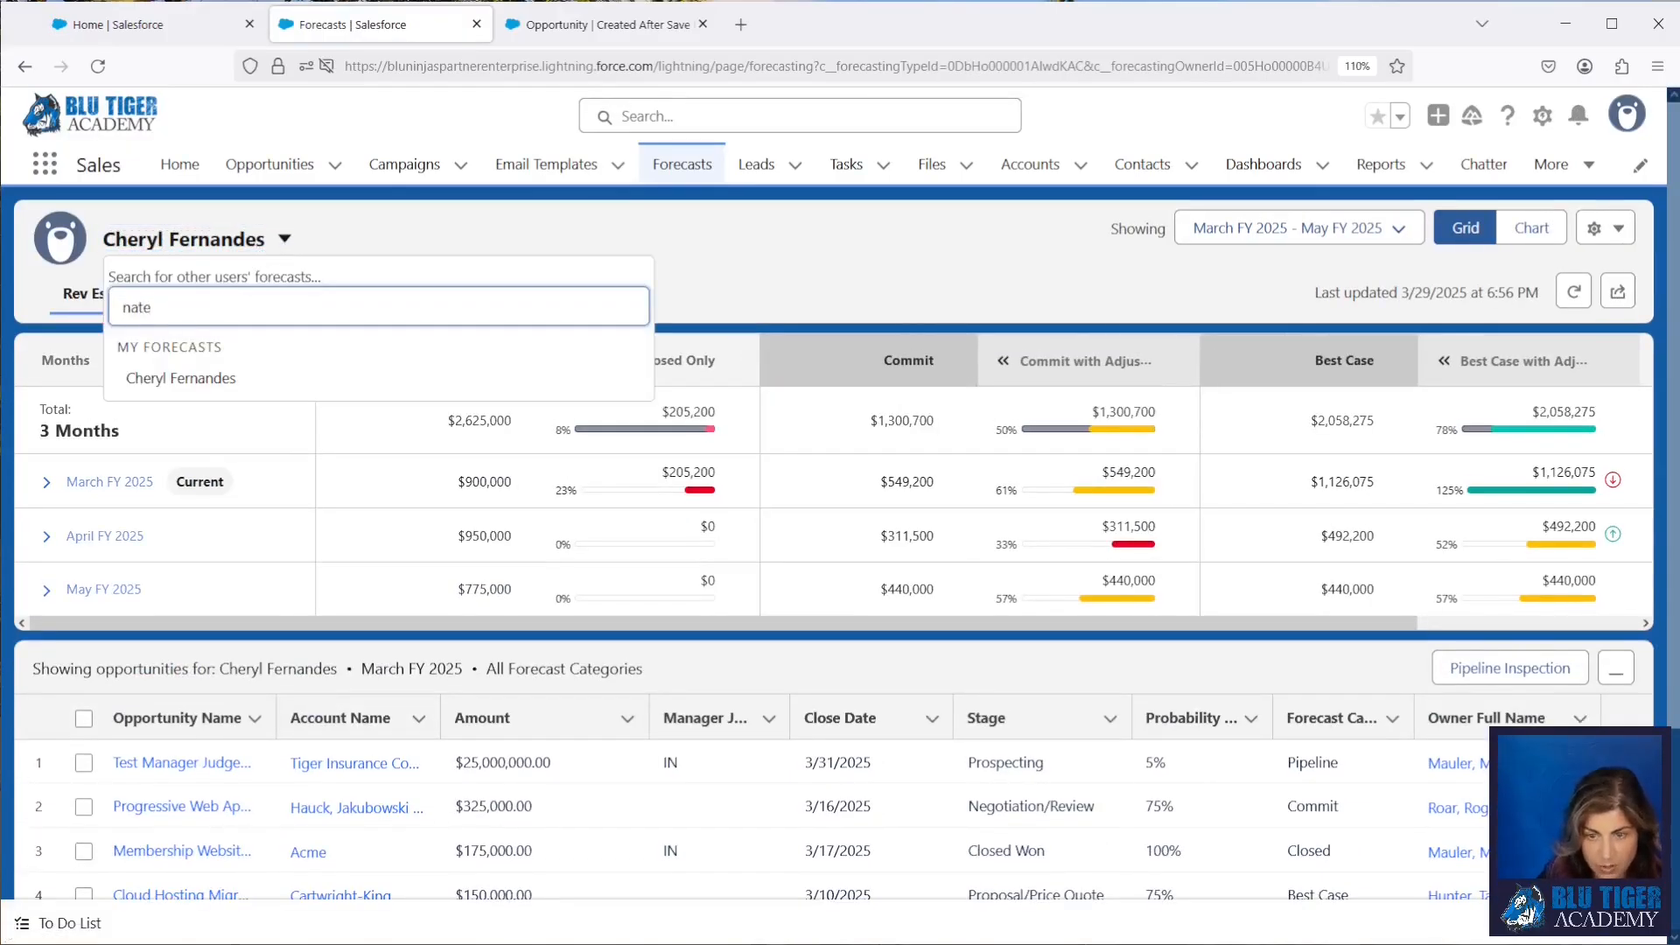
pyautogui.click(162, 350)
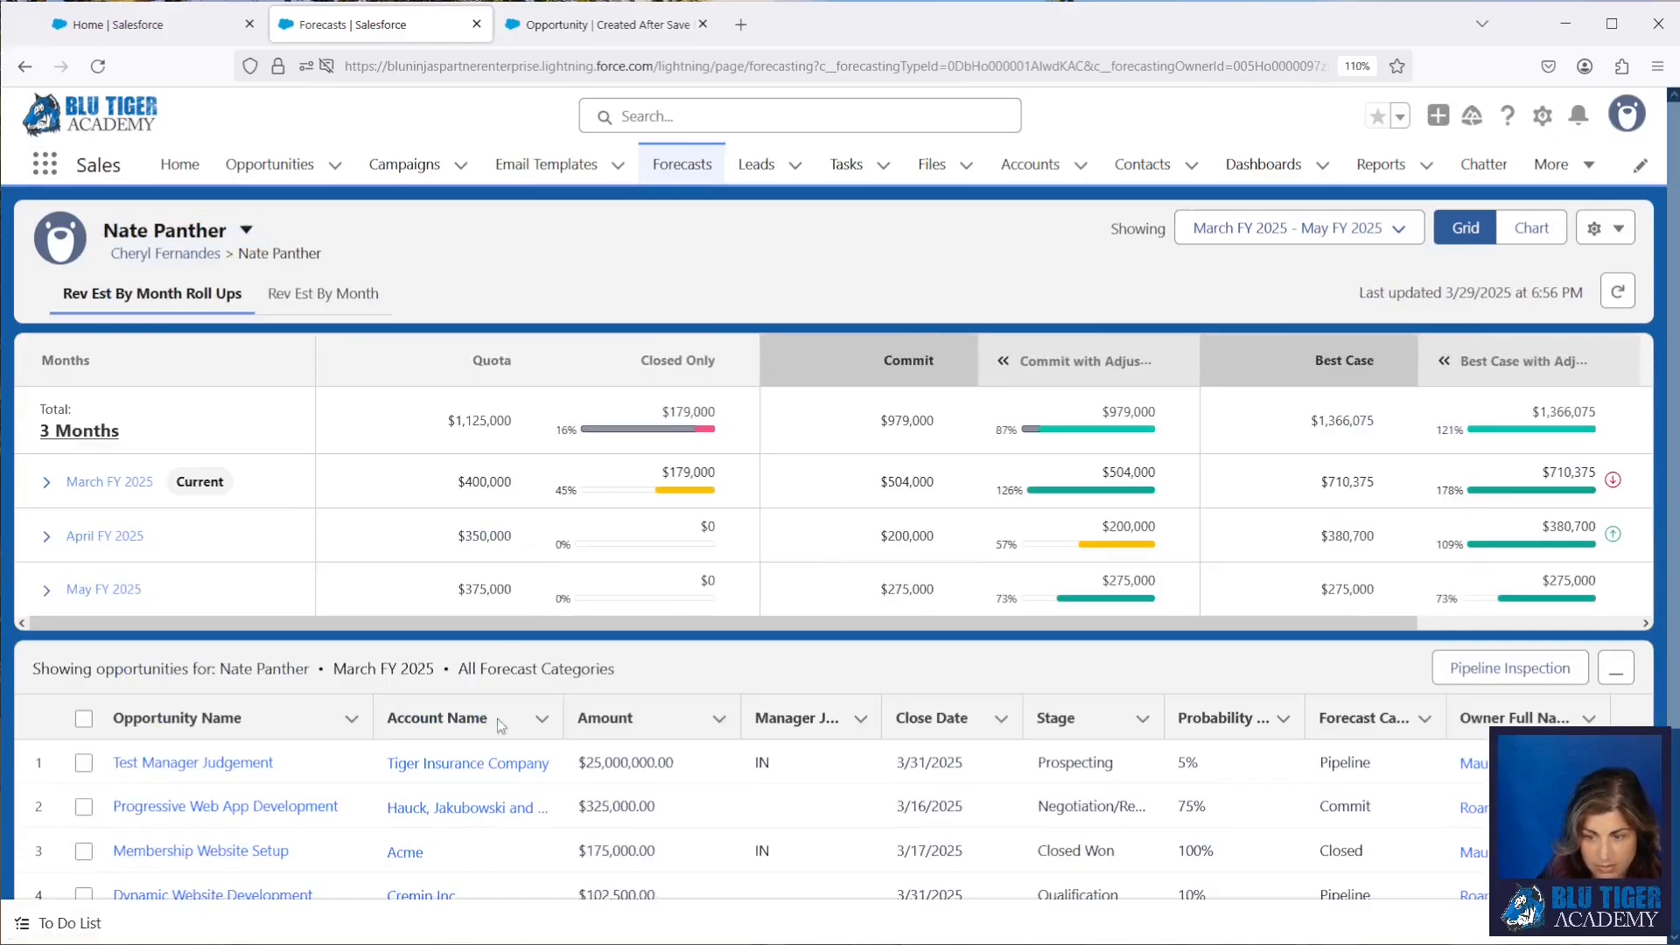
pyautogui.click(591, 717)
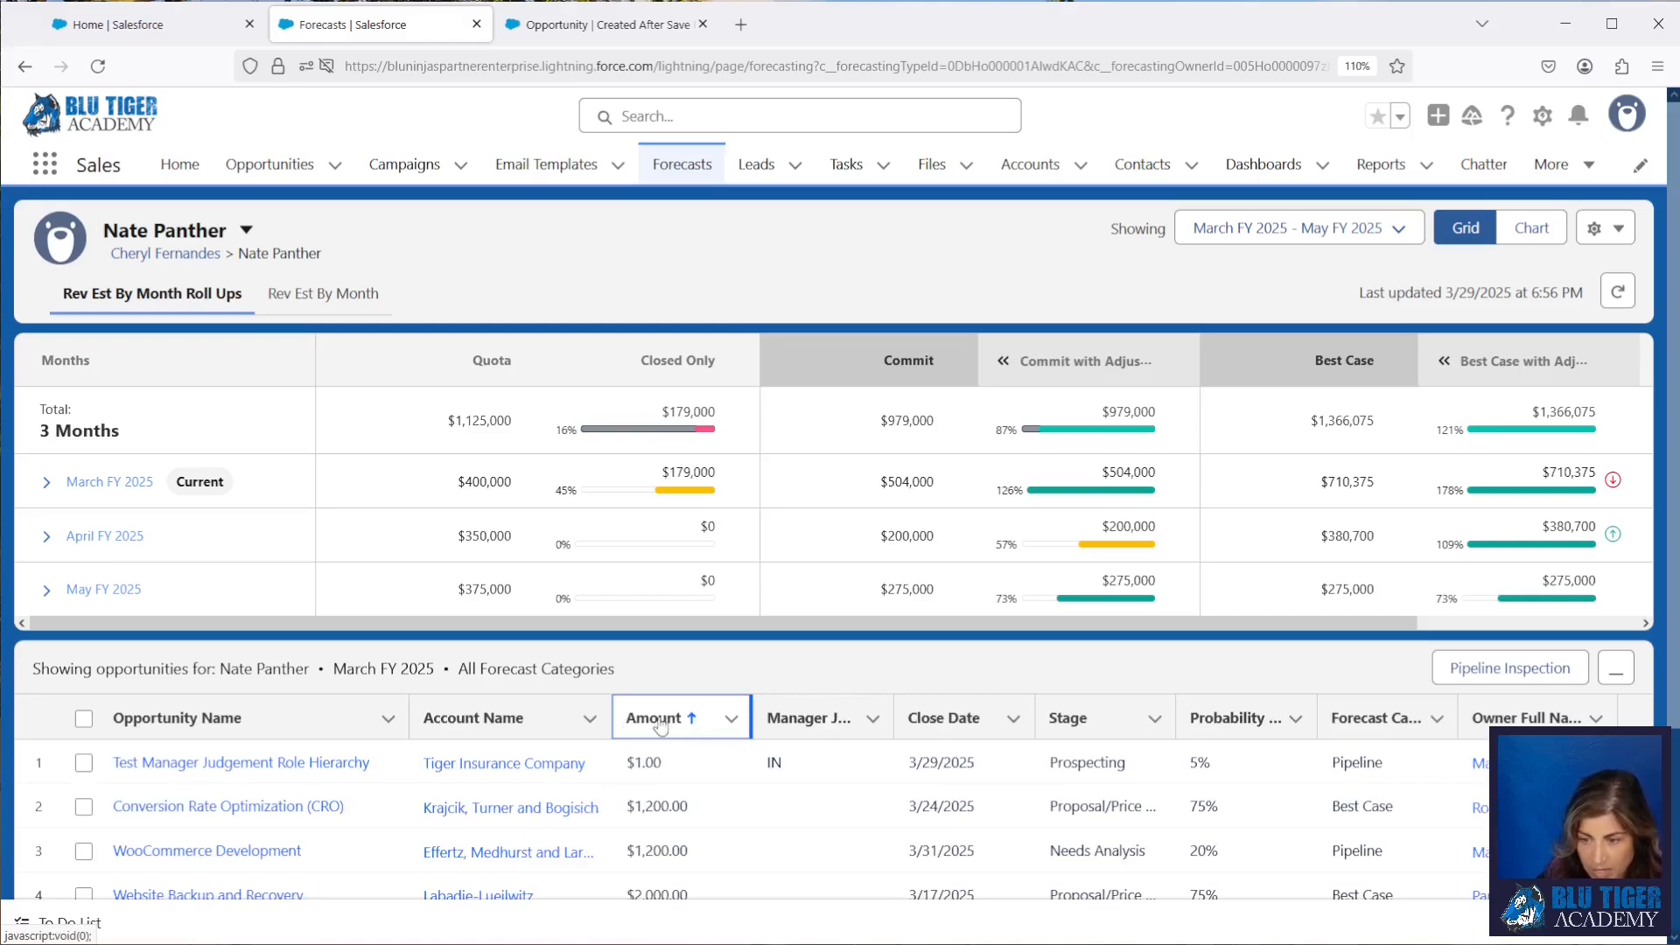